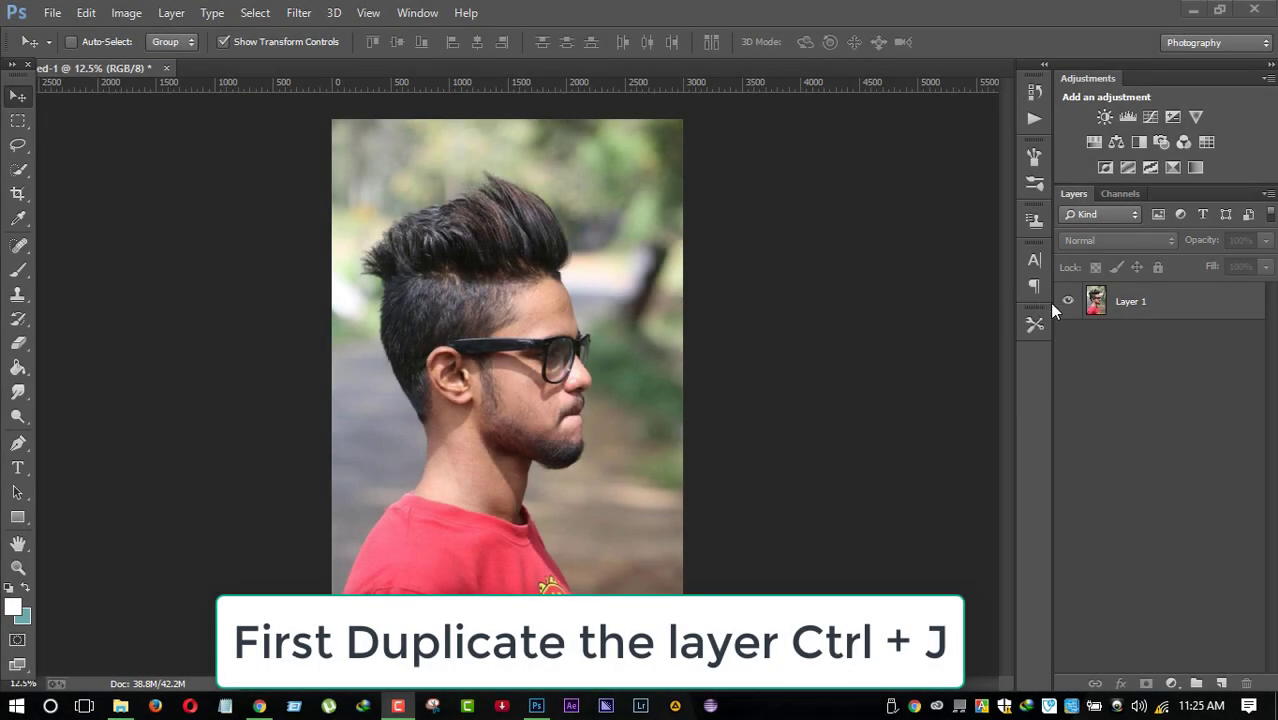
# Step: Duplicate Layer 1 as 'Layer 1 copy' using Duplicate Layer
pyautogui.rightClick(1173, 305)
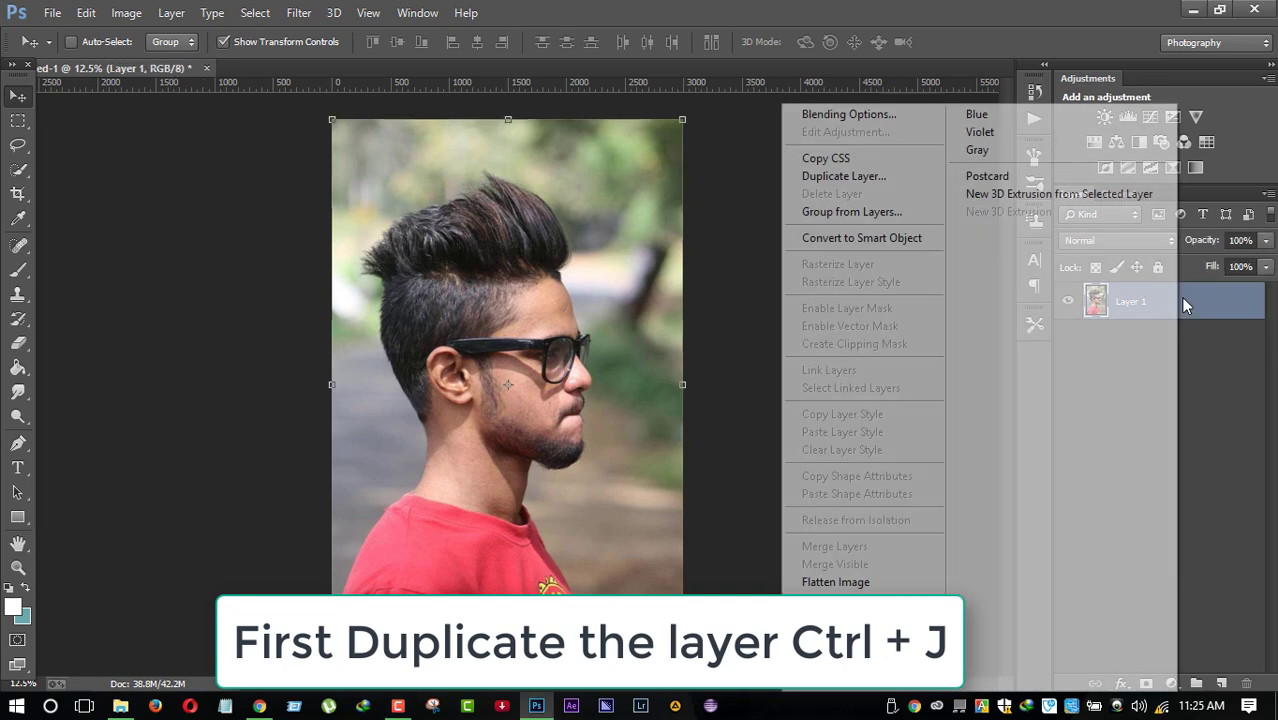
pyautogui.click(830, 175)
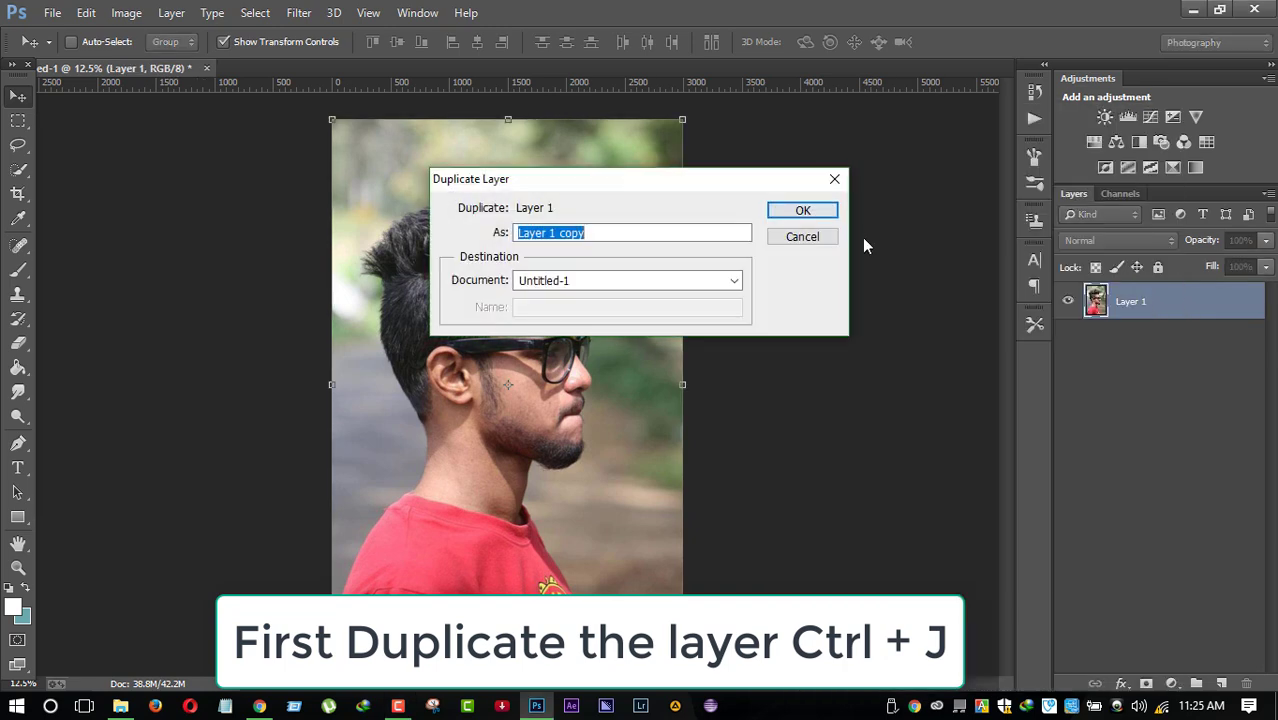
pyautogui.click(802, 213)
# Step: Apply the Camera Raw Filter to the copy with Shadows +45 and Highlights -6
pyautogui.click(298, 12)
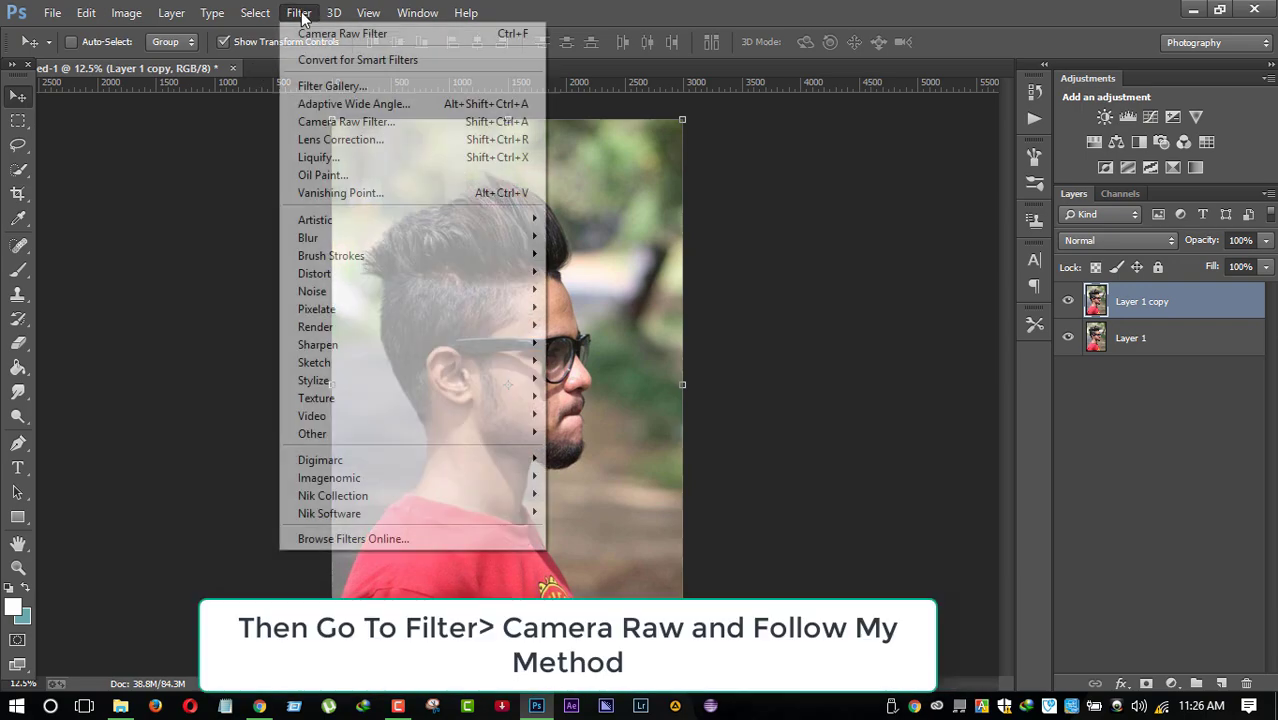
pyautogui.click(345, 118)
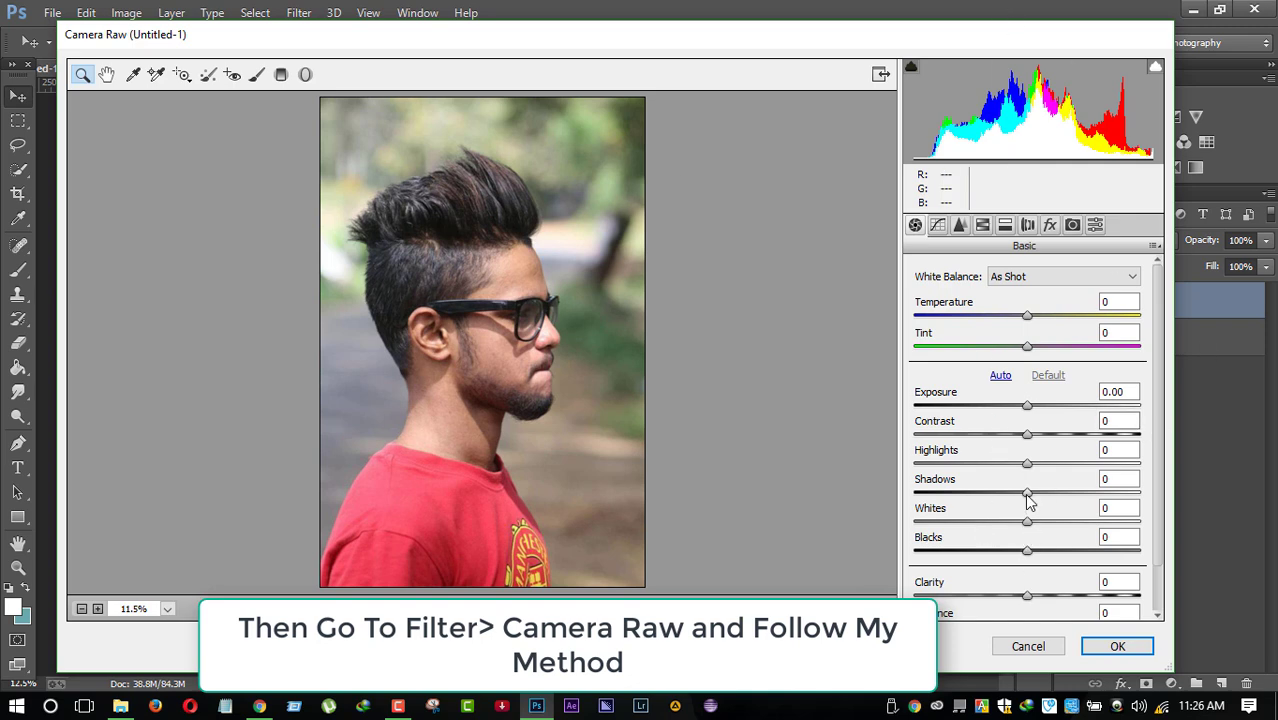
pyautogui.moveTo(1027, 492); pyautogui.dragTo(1080, 487)
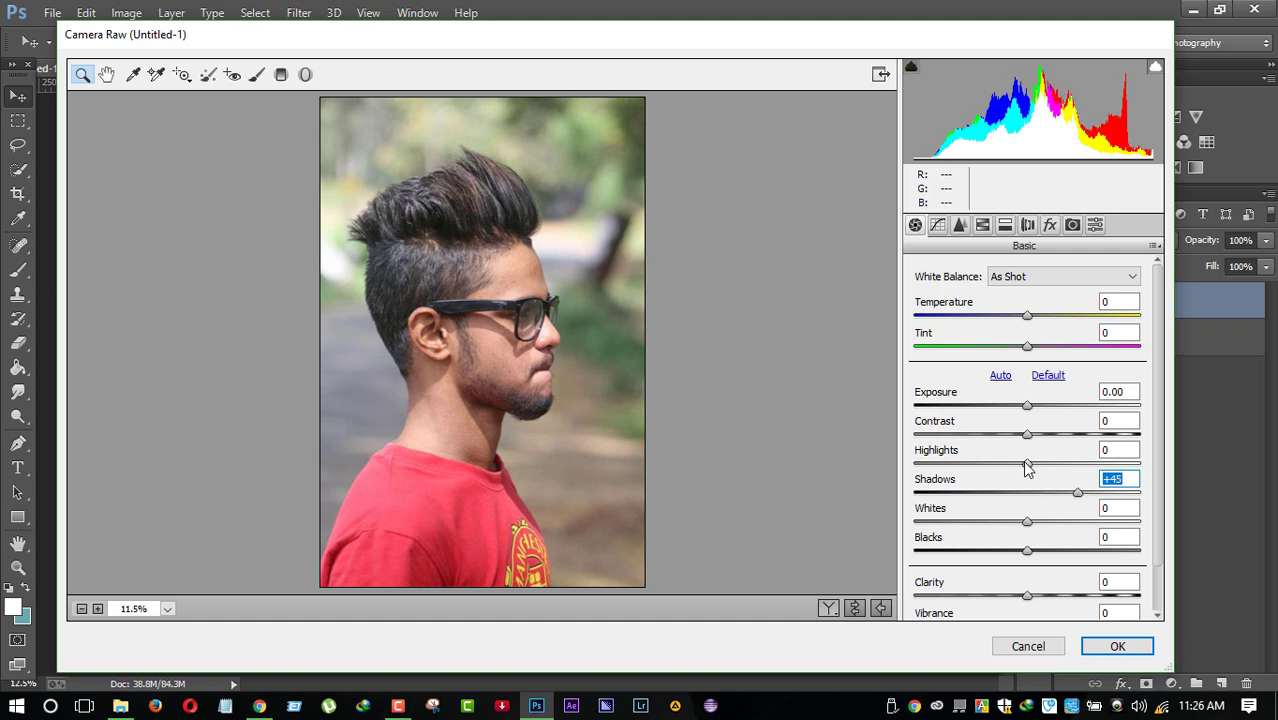
pyautogui.moveTo(1028, 466)
pyautogui.mouseDown()
pyautogui.moveTo(961, 463)
pyautogui.moveTo(1021, 455)
pyautogui.mouseUp()
pyautogui.scroll(-2, 1030, 532)
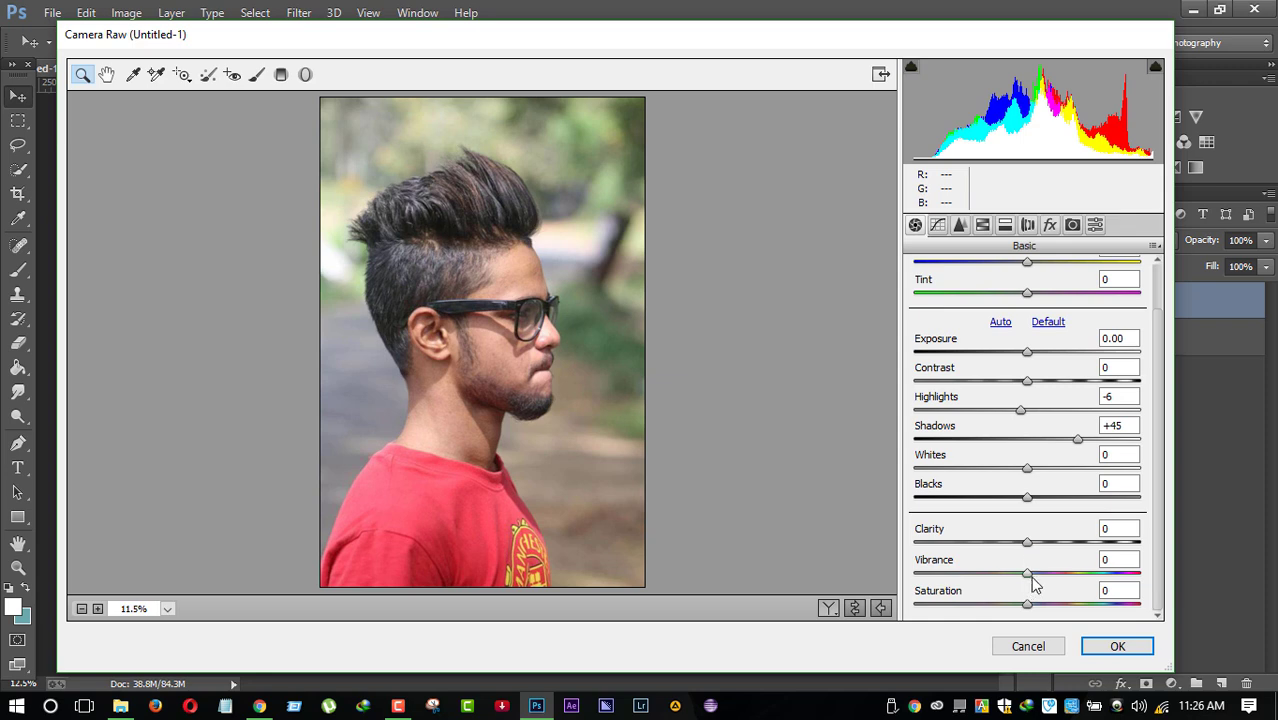
# Step: Set Vibrance +26, Saturation +11 and Contrast -5 in Camera Raw's Basic panel
pyautogui.moveTo(1032, 578); pyautogui.dragTo(1056, 570)
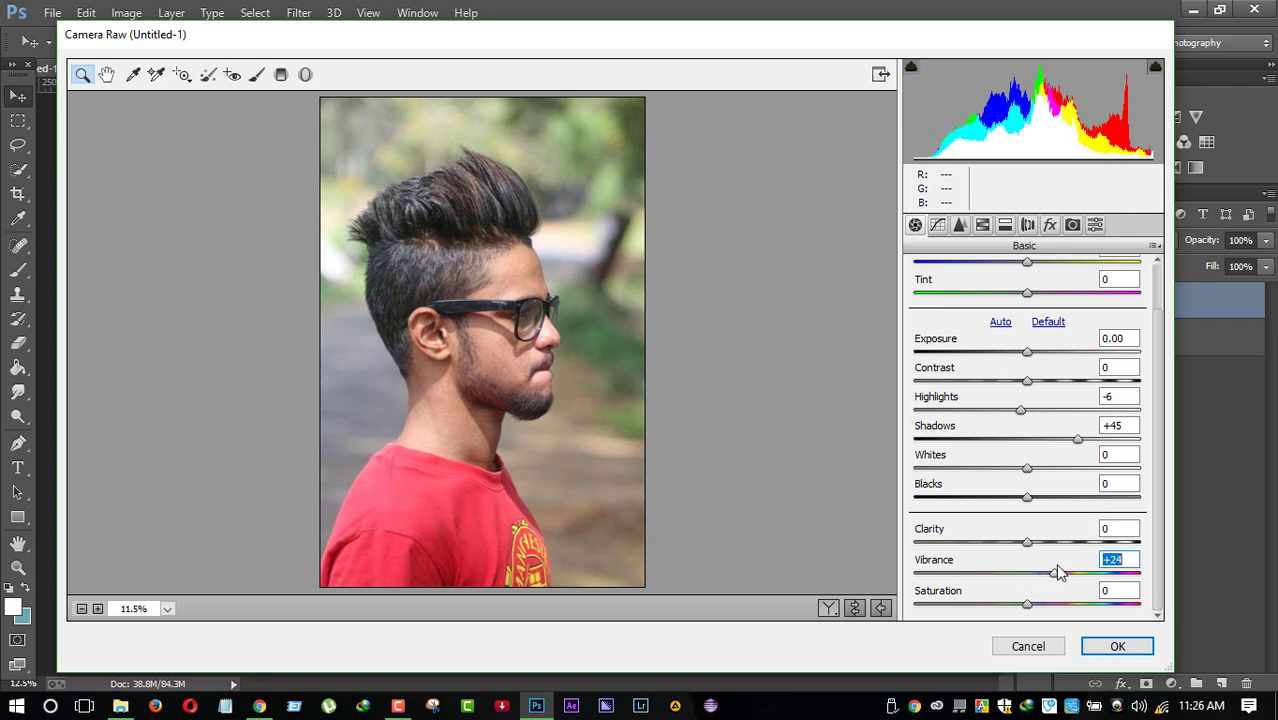
pyautogui.moveTo(1033, 607); pyautogui.dragTo(1045, 607)
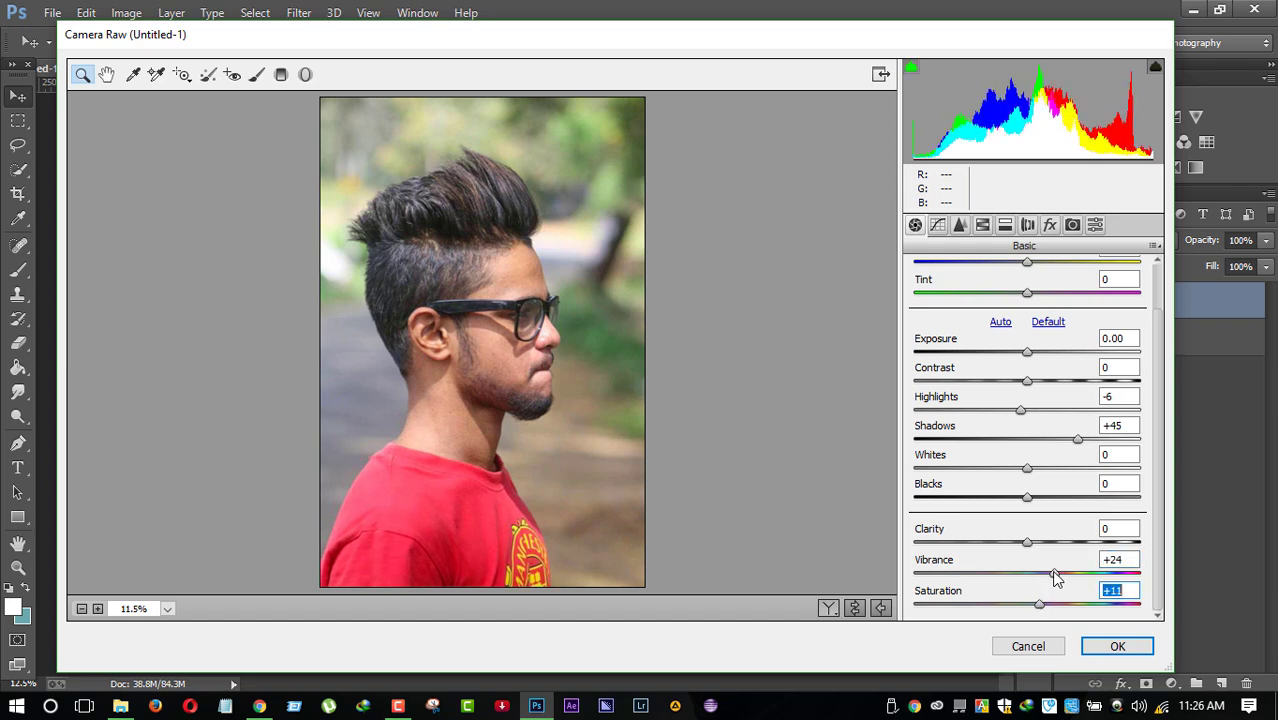
pyautogui.moveTo(1054, 572); pyautogui.dragTo(1056, 572)
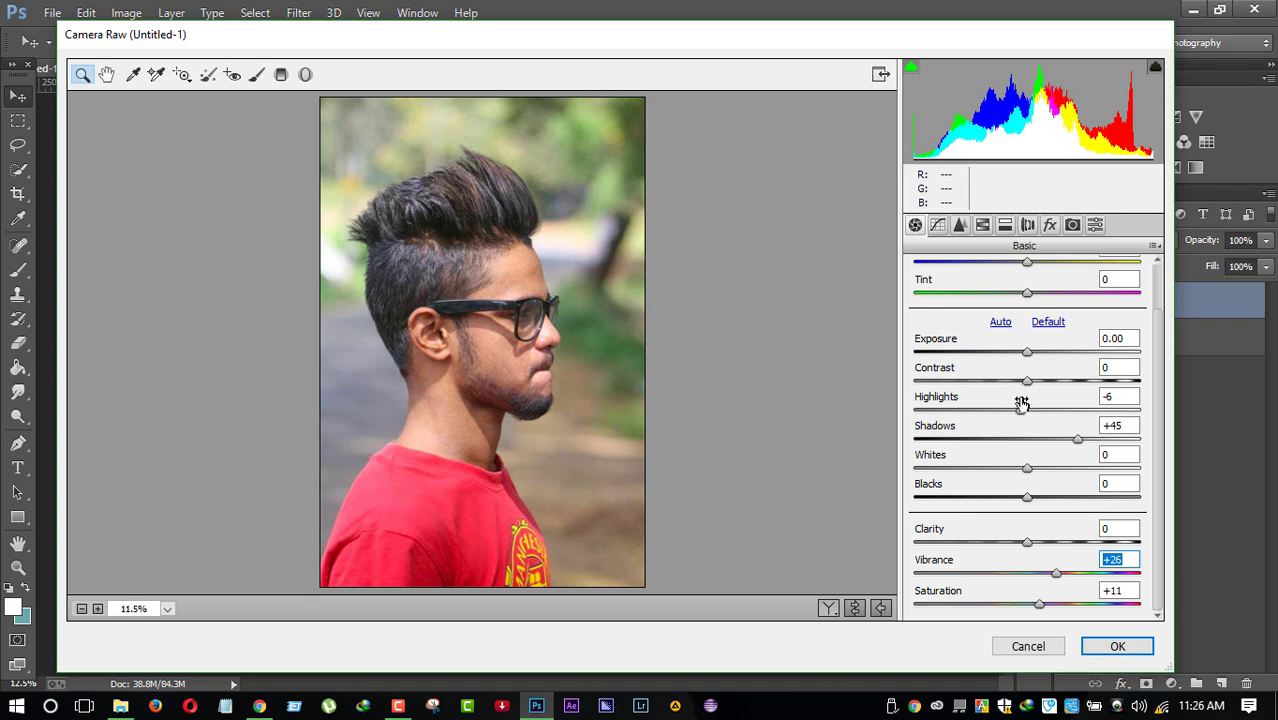
pyautogui.moveTo(1028, 382)
pyautogui.mouseDown()
pyautogui.moveTo(1008, 388)
pyautogui.moveTo(1021, 384)
pyautogui.mouseUp()
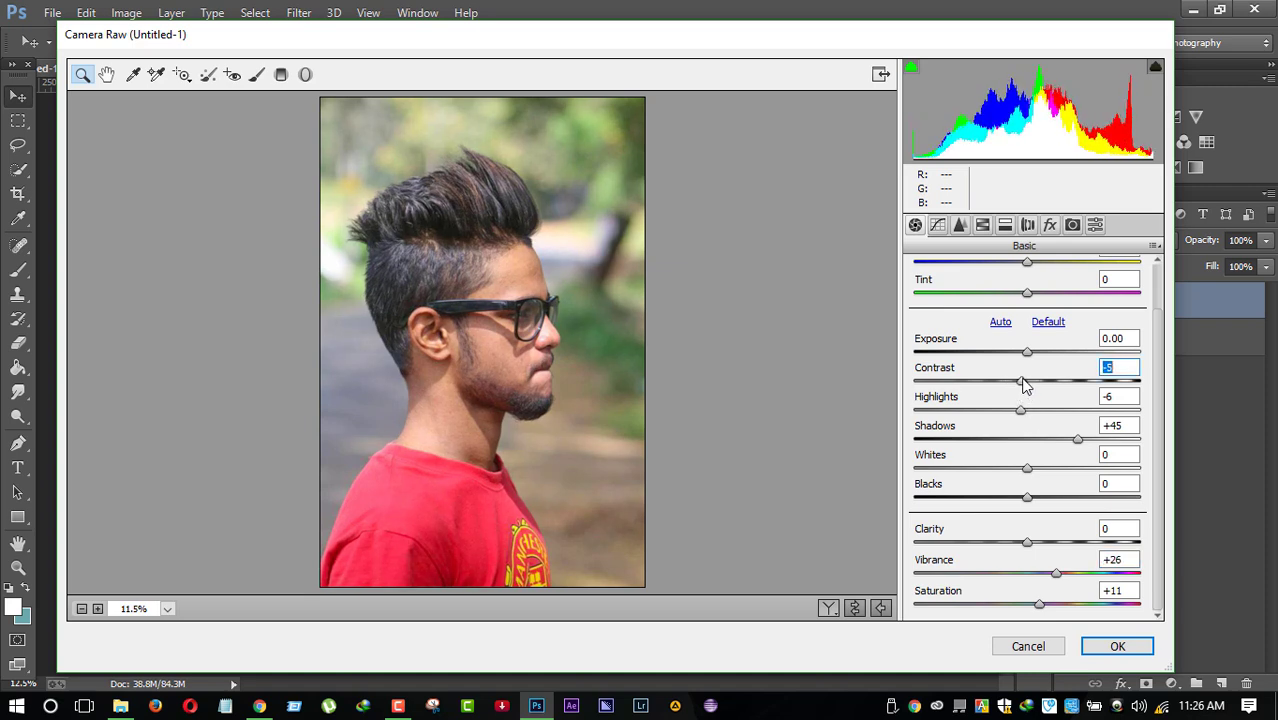
# Step: Raise Luminance noise reduction in Camera Raw's Detail panel
pyautogui.click(962, 226)
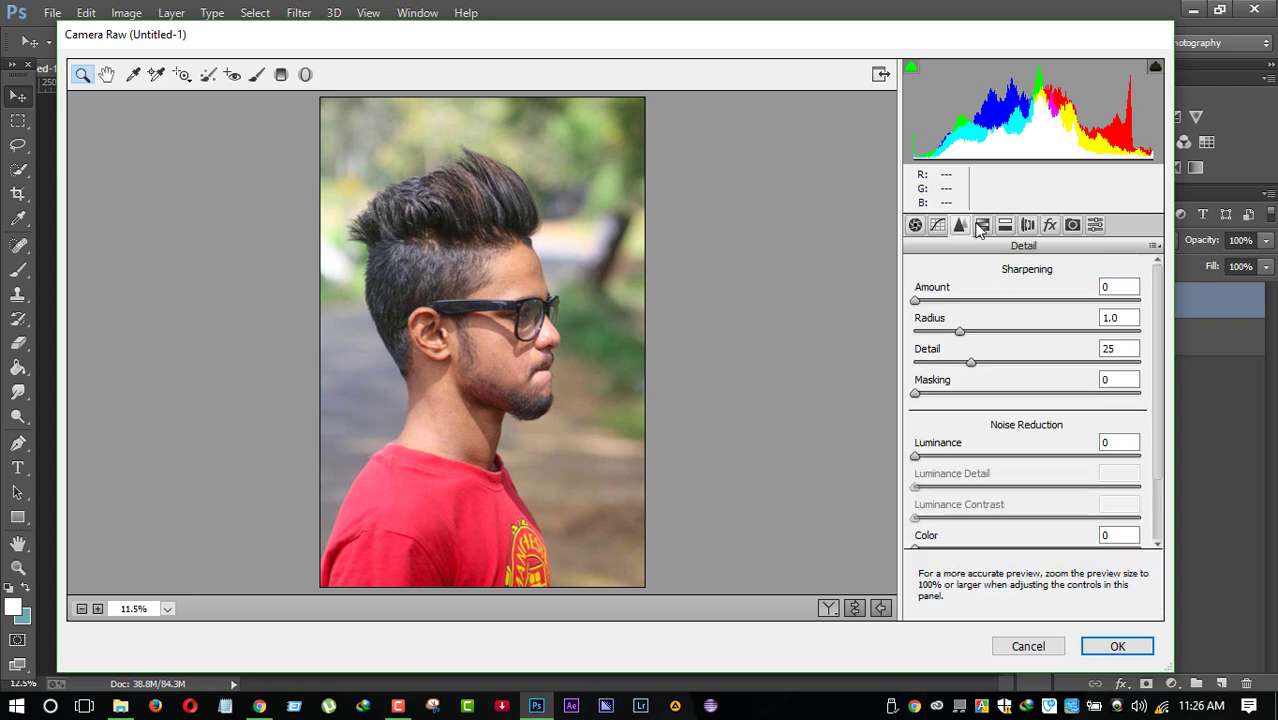
pyautogui.click(981, 226)
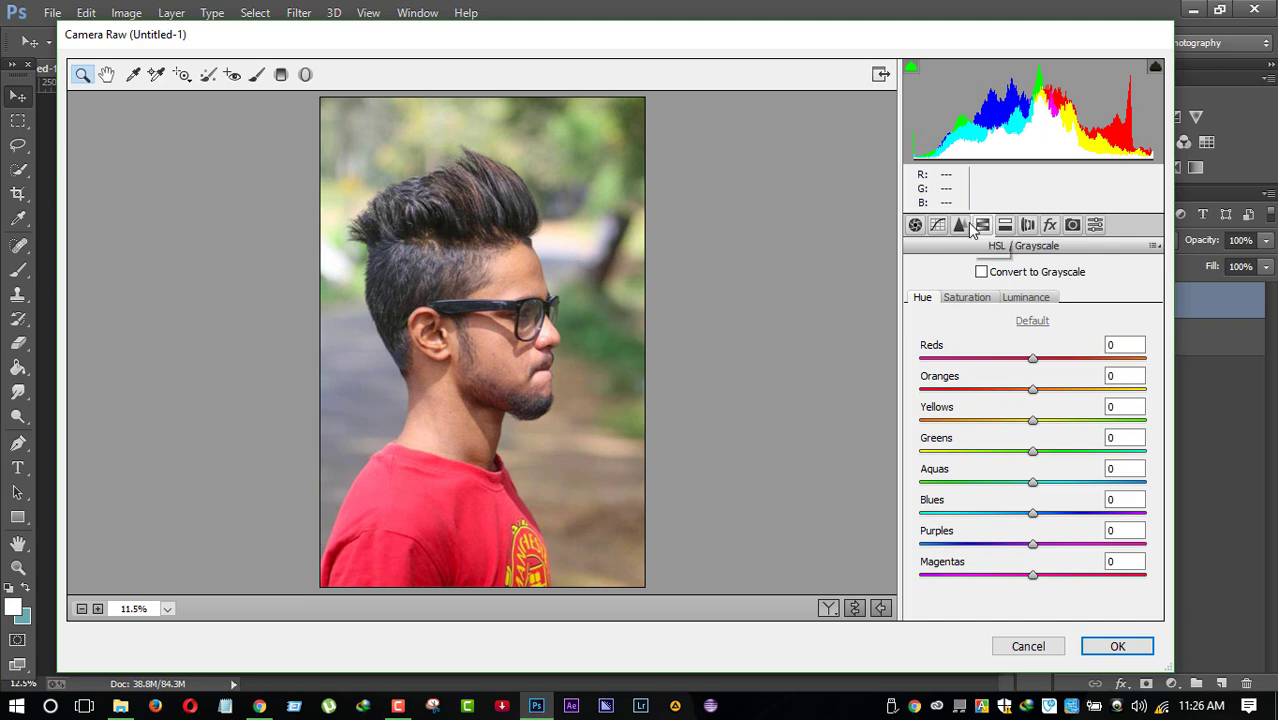
pyautogui.click(960, 225)
pyautogui.moveTo(926, 462); pyautogui.dragTo(962, 452)
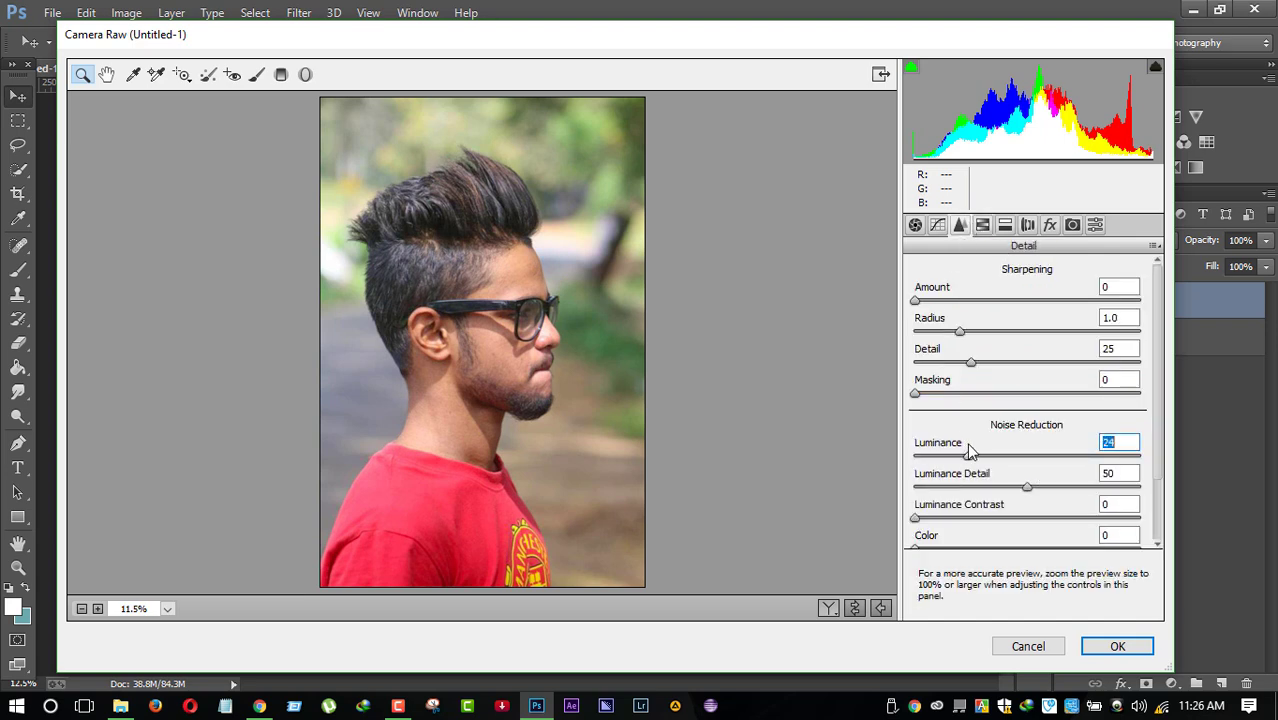
# Step: Set HSL saturation to Yellows -100, Greens +100 and Blues -100
pyautogui.click(982, 226)
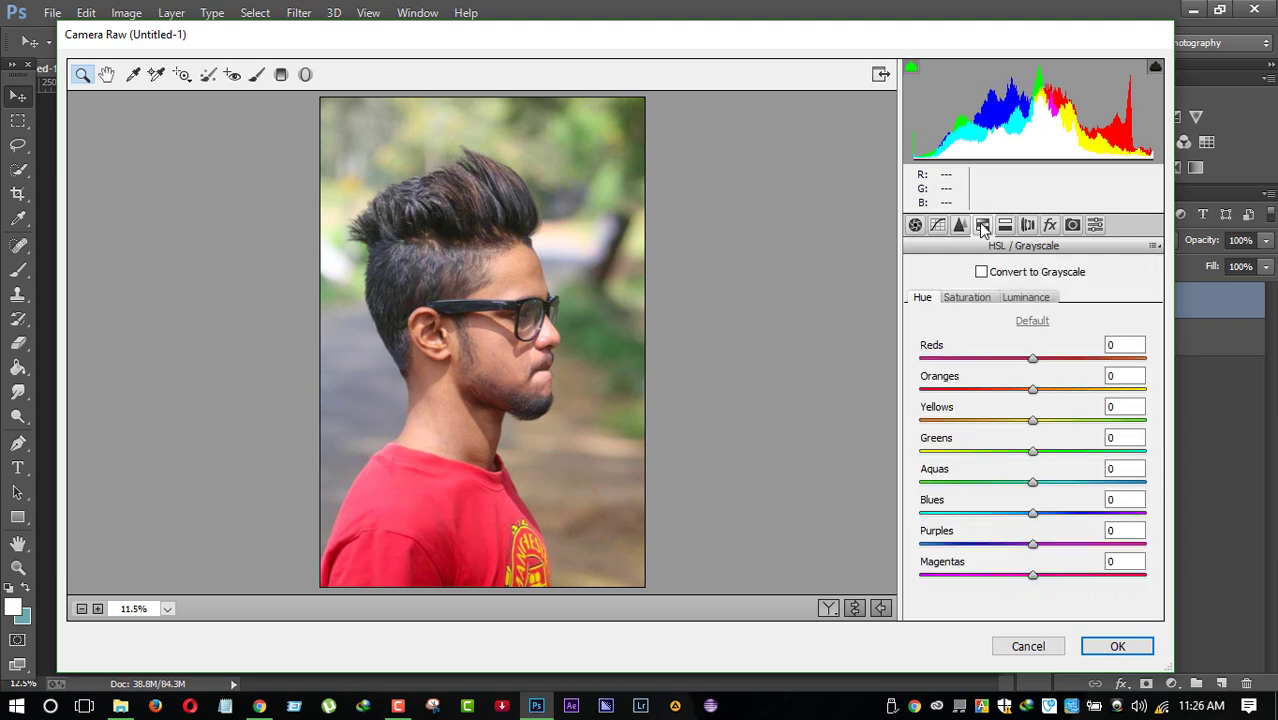
pyautogui.click(990, 298)
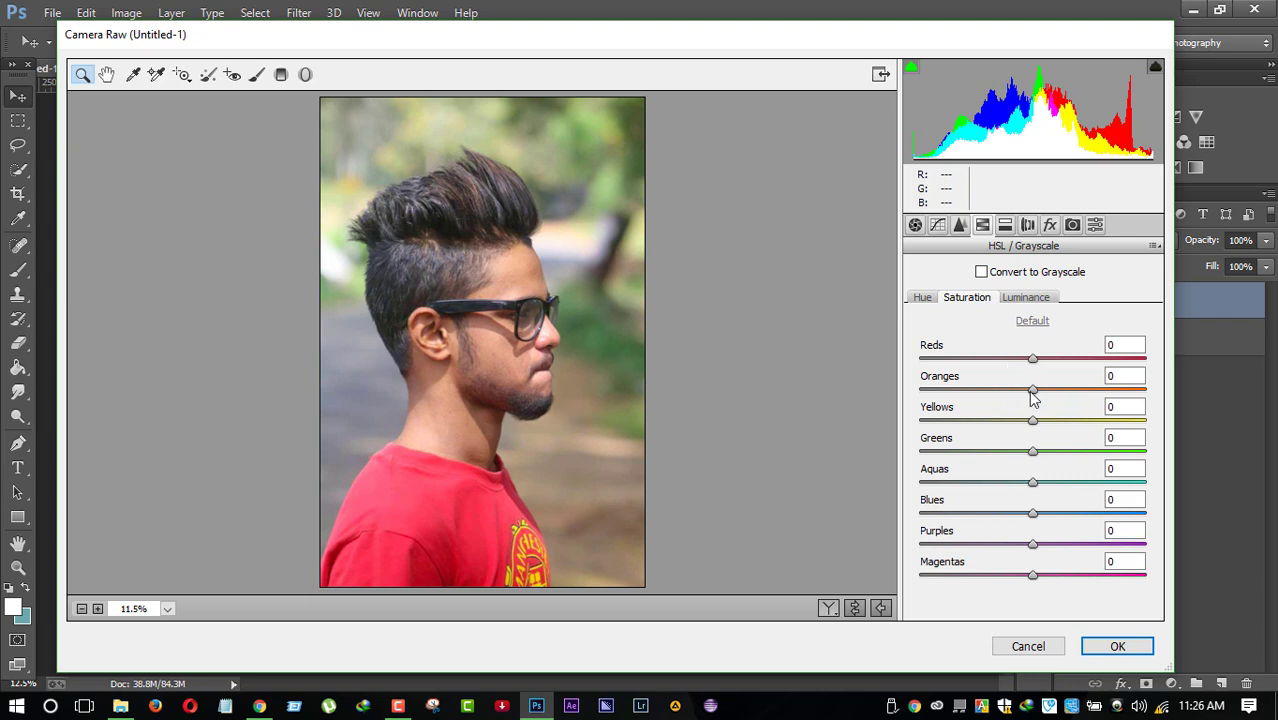
pyautogui.moveTo(1033, 420); pyautogui.dragTo(862, 420)
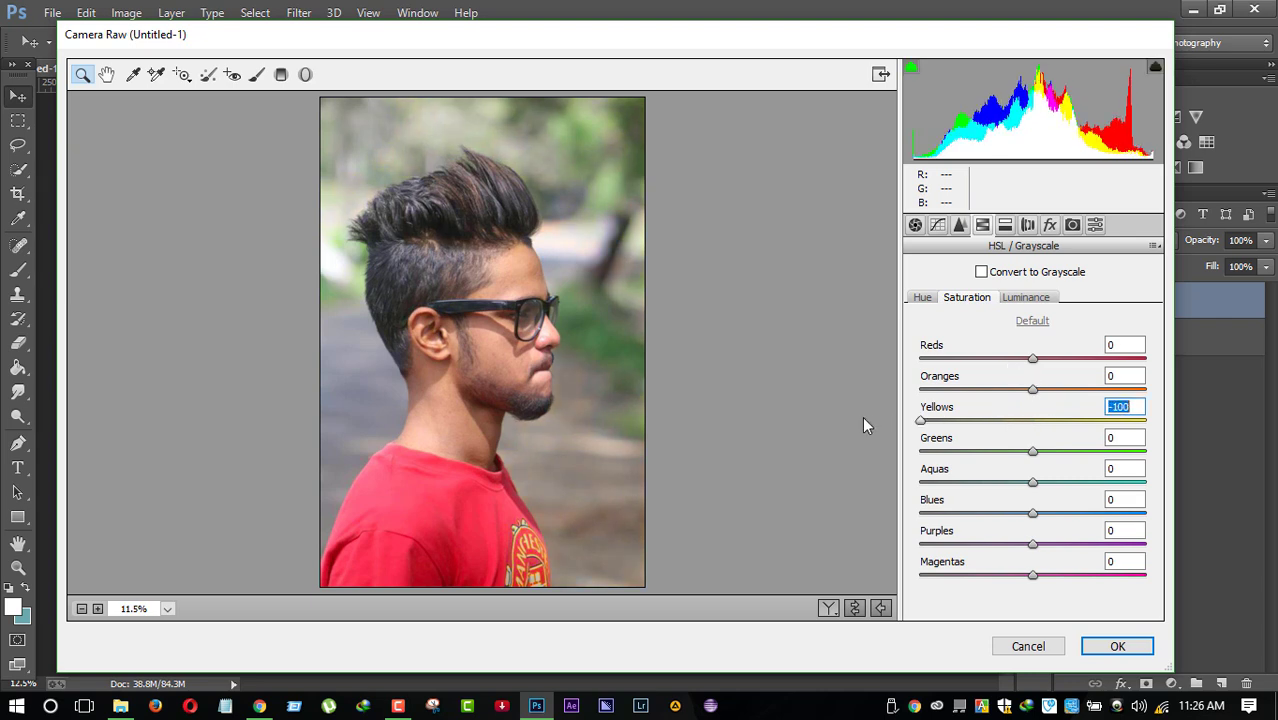
pyautogui.moveTo(1033, 451); pyautogui.dragTo(1200, 435)
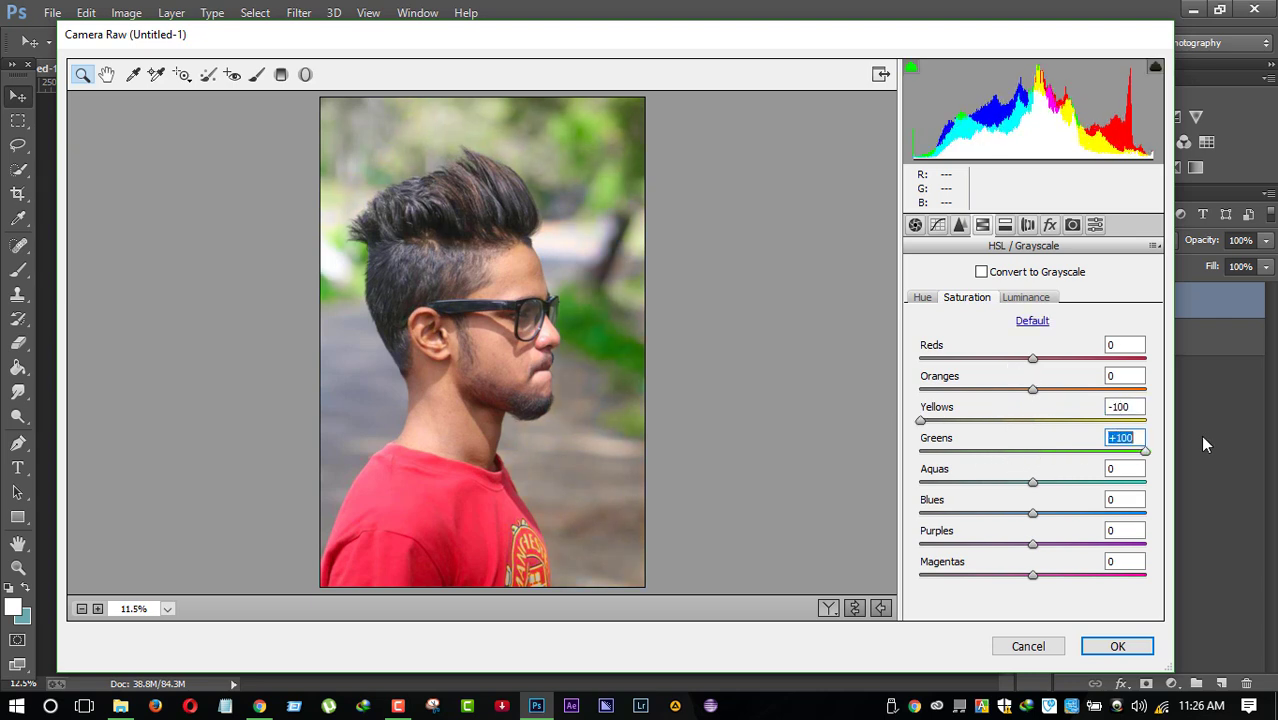
pyautogui.moveTo(1032, 512); pyautogui.dragTo(921, 512)
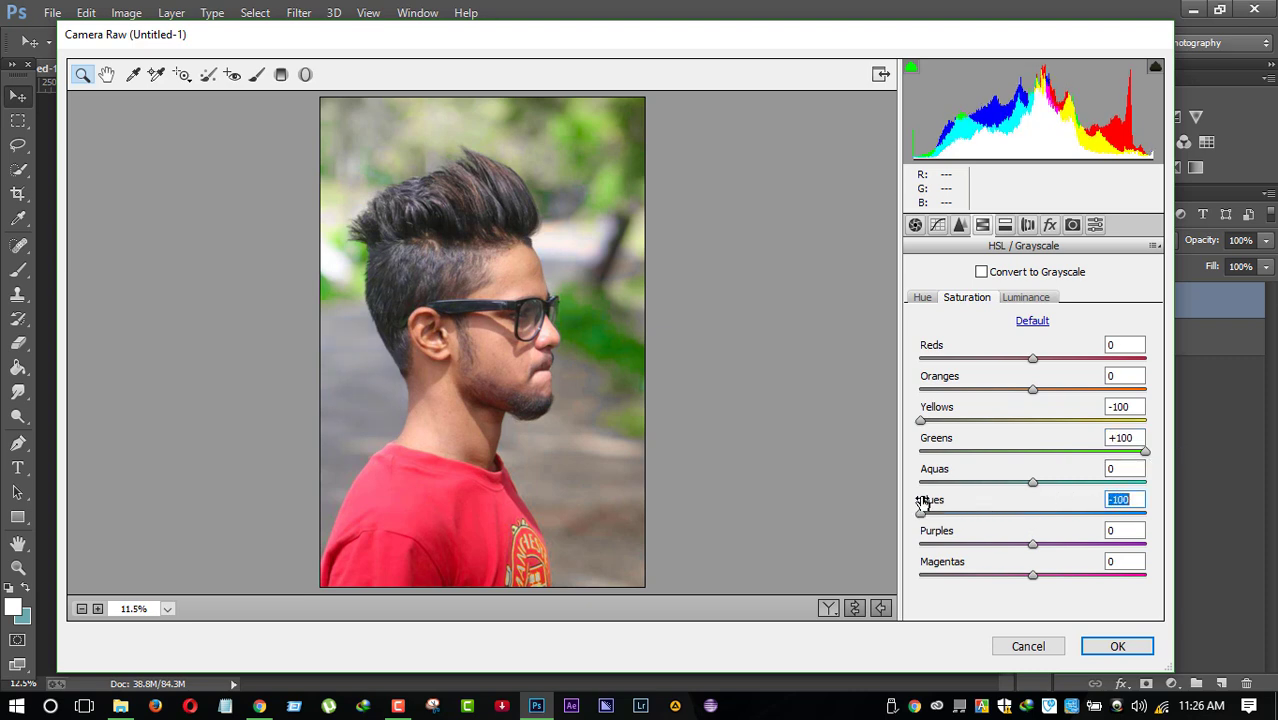
pyautogui.click(922, 298)
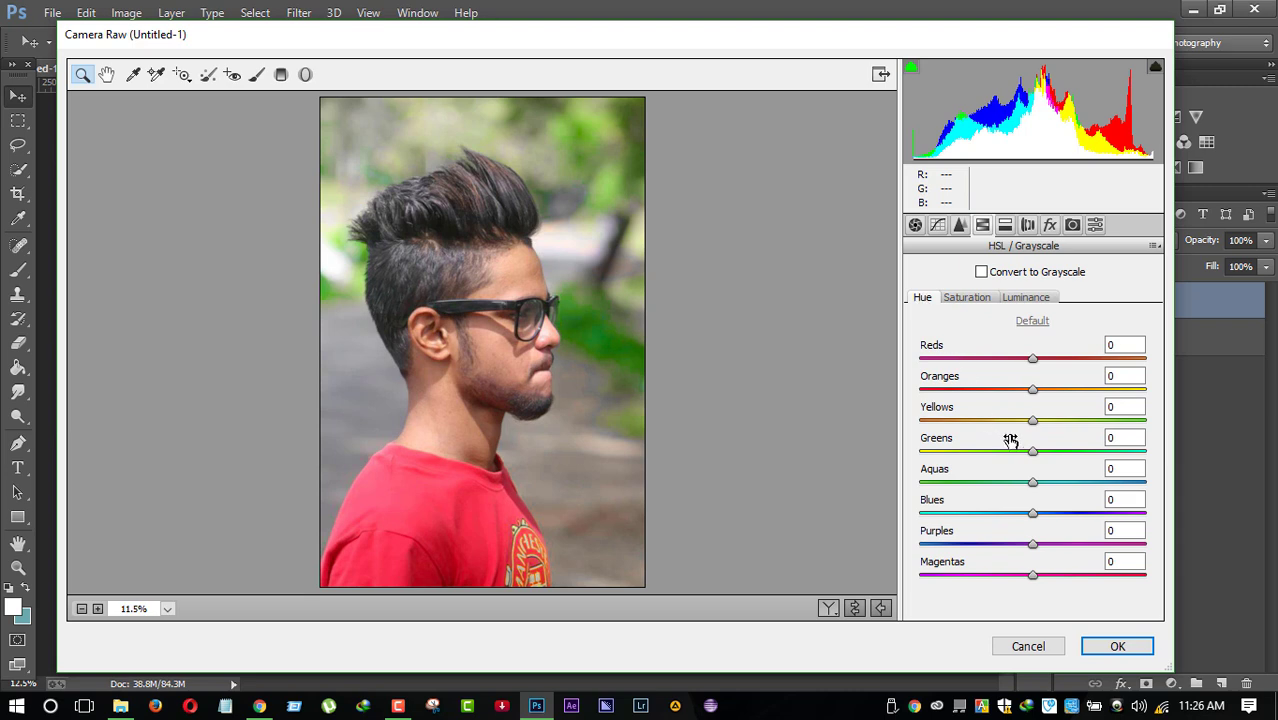
# Step: Shift the HSL hue of Yellows to +100 and Greens to about -21
pyautogui.moveTo(1036, 455)
pyautogui.mouseDown()
pyautogui.moveTo(1056, 449)
pyautogui.moveTo(1008, 420)
pyautogui.moveTo(1130, 420)
pyautogui.mouseUp()
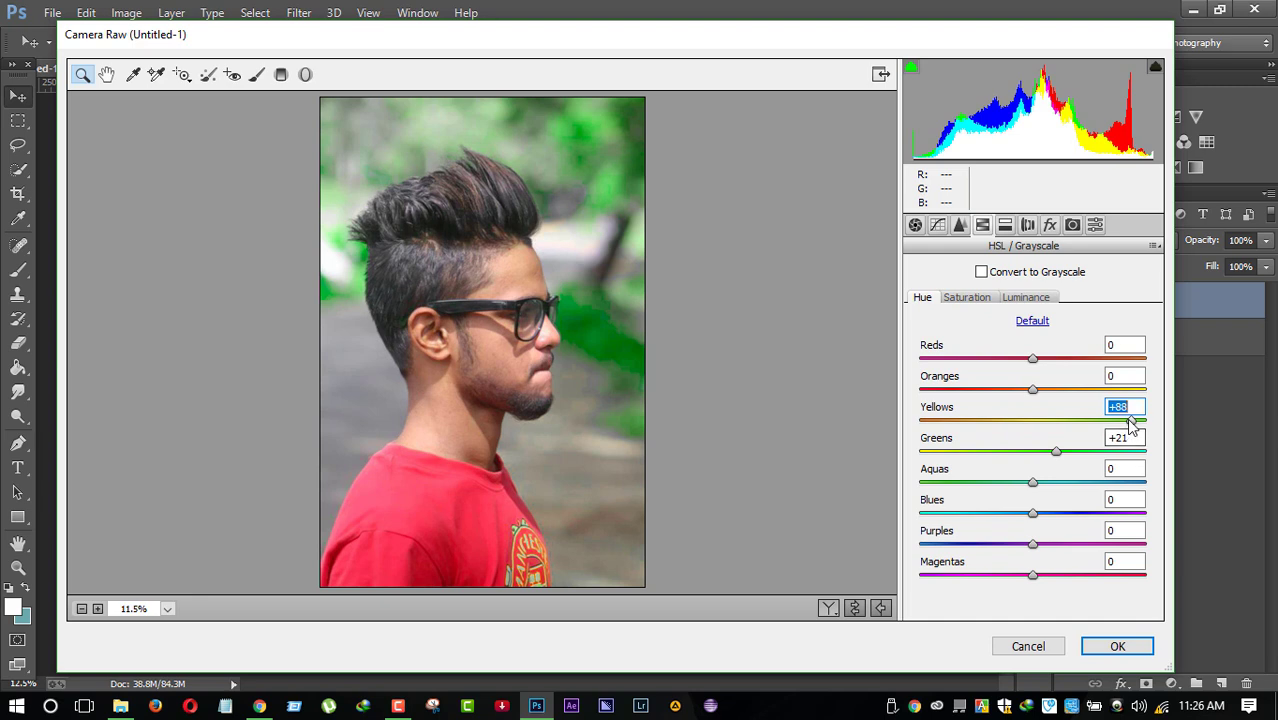
pyautogui.moveTo(1128, 420); pyautogui.dragTo(1150, 420)
pyautogui.moveTo(1055, 451); pyautogui.dragTo(997, 437)
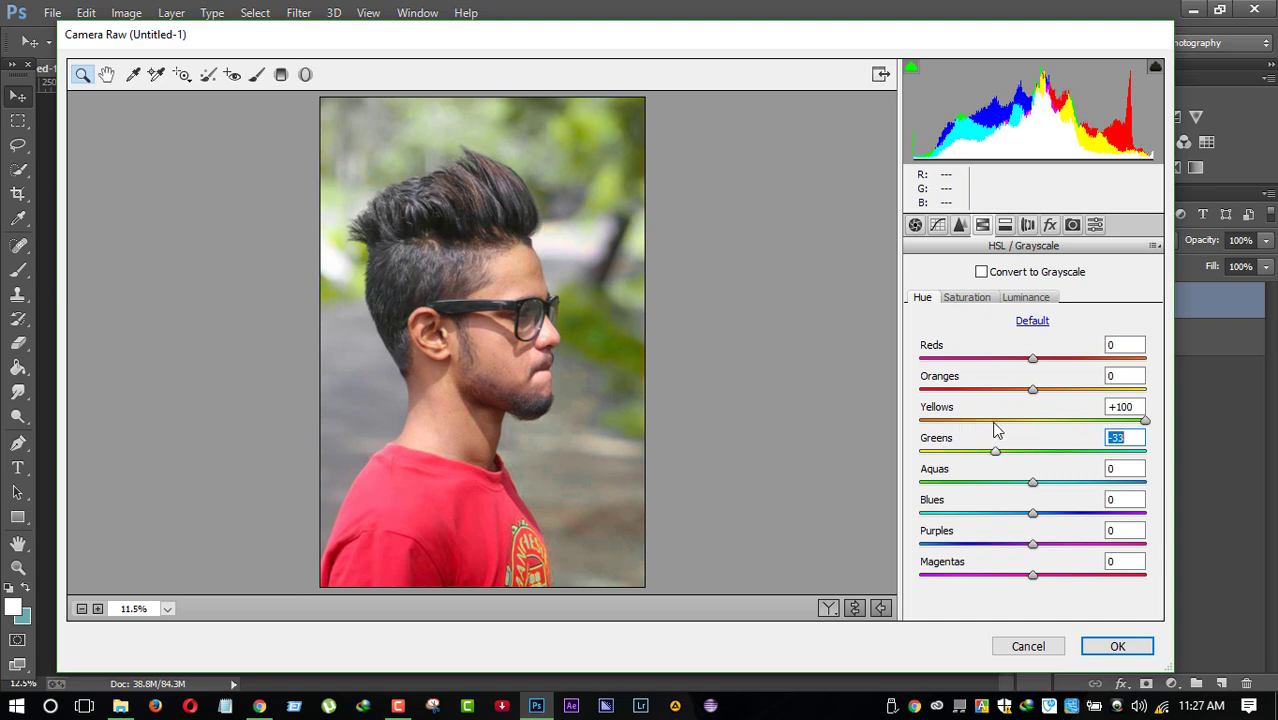
pyautogui.moveTo(996, 437)
pyautogui.mouseDown()
pyautogui.moveTo(1076, 424)
pyautogui.moveTo(1024, 424)
pyautogui.moveTo(1035, 424)
pyautogui.mouseUp()
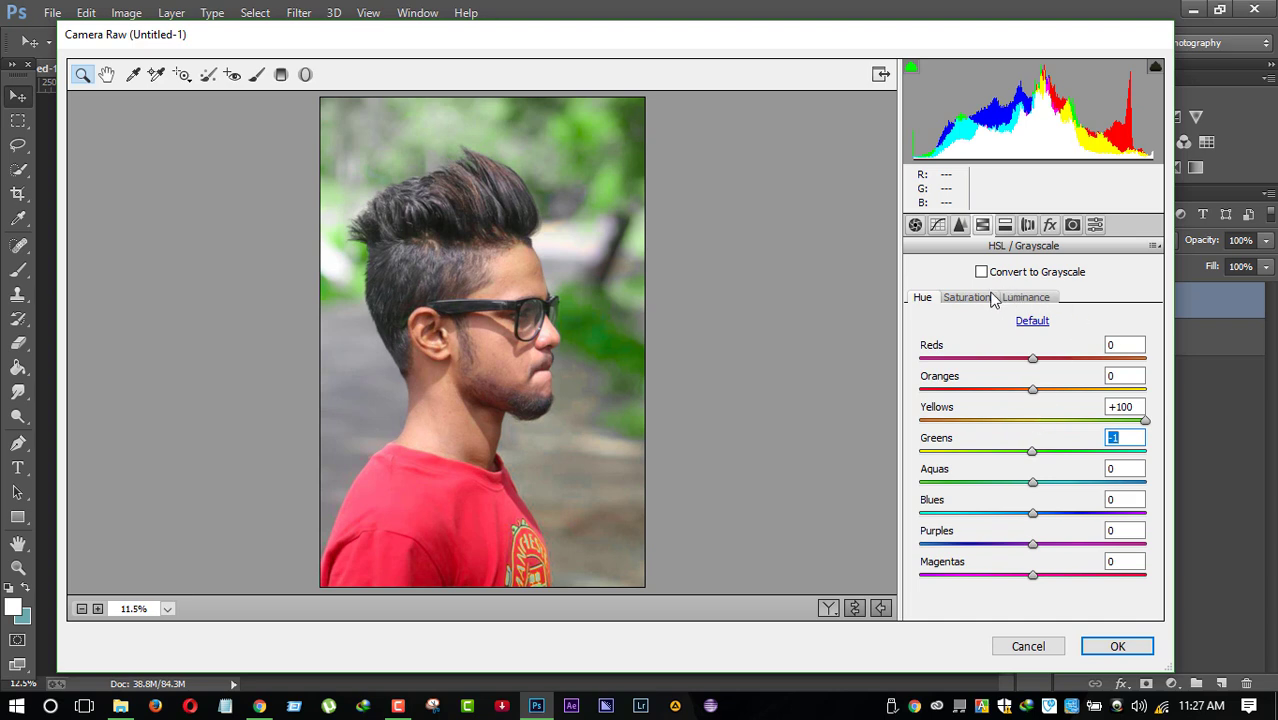
pyautogui.moveTo(1032, 452); pyautogui.dragTo(1007, 450)
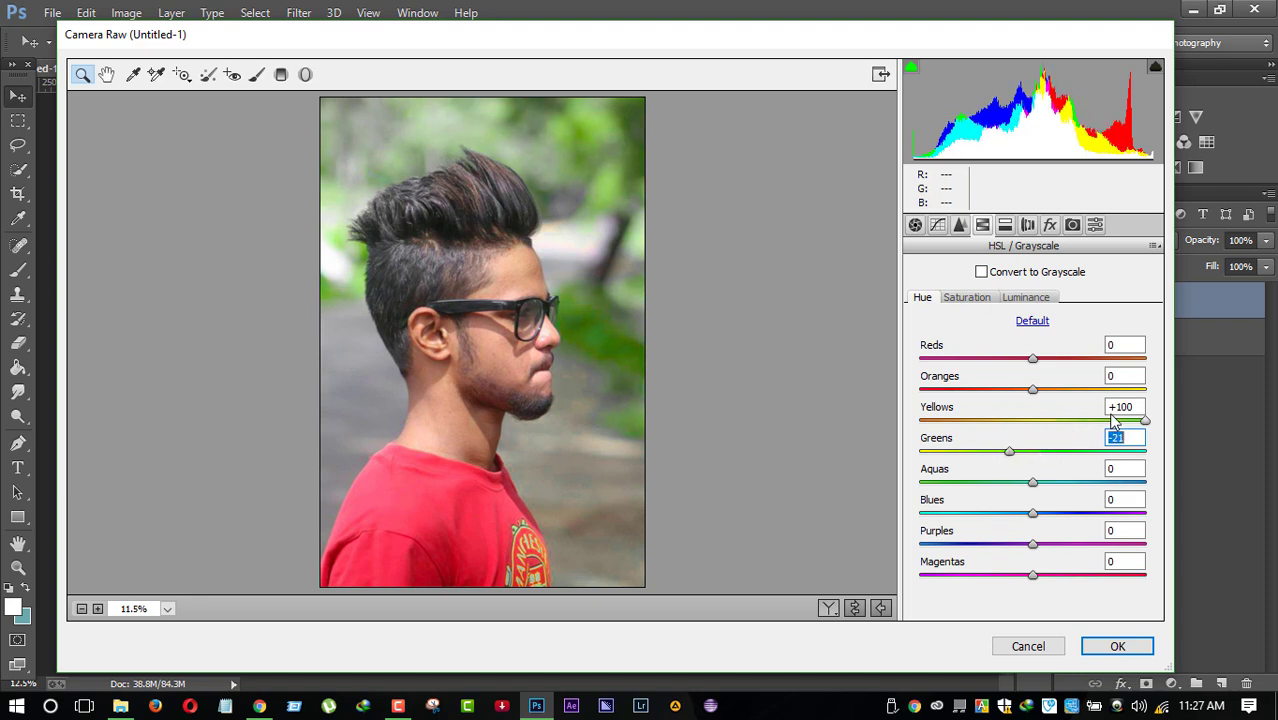
# Step: Brighten the Greens luminance in HSL
pyautogui.click(966, 299)
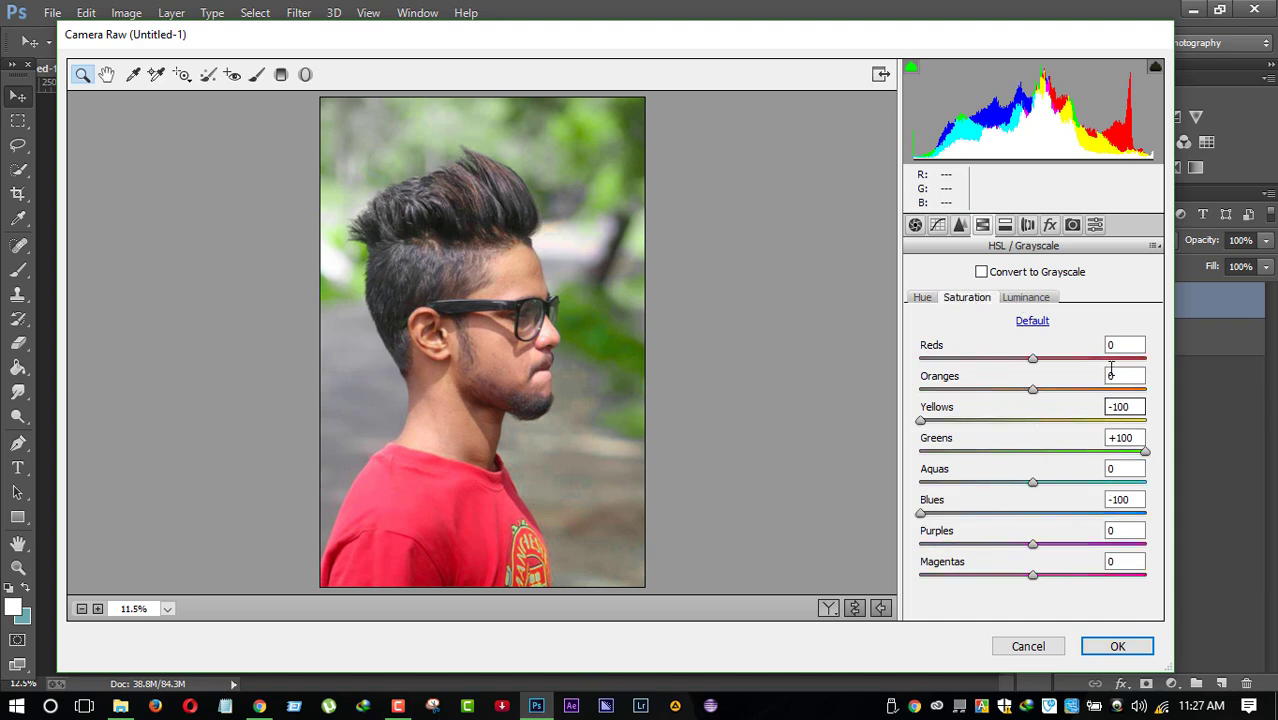
pyautogui.click(1030, 298)
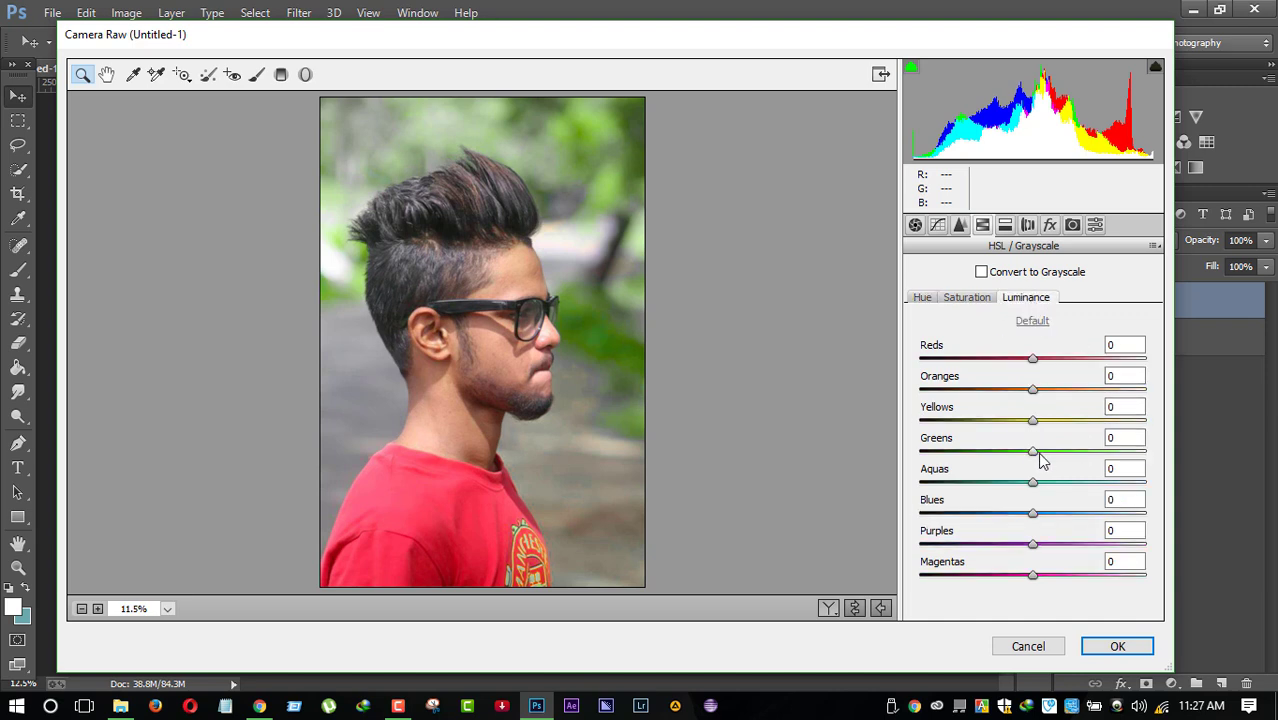
pyautogui.moveTo(1033, 452)
pyautogui.mouseDown()
pyautogui.moveTo(1055, 452)
pyautogui.moveTo(1029, 450)
pyautogui.moveTo(1014, 421)
pyautogui.moveTo(1045, 420)
pyautogui.mouseUp()
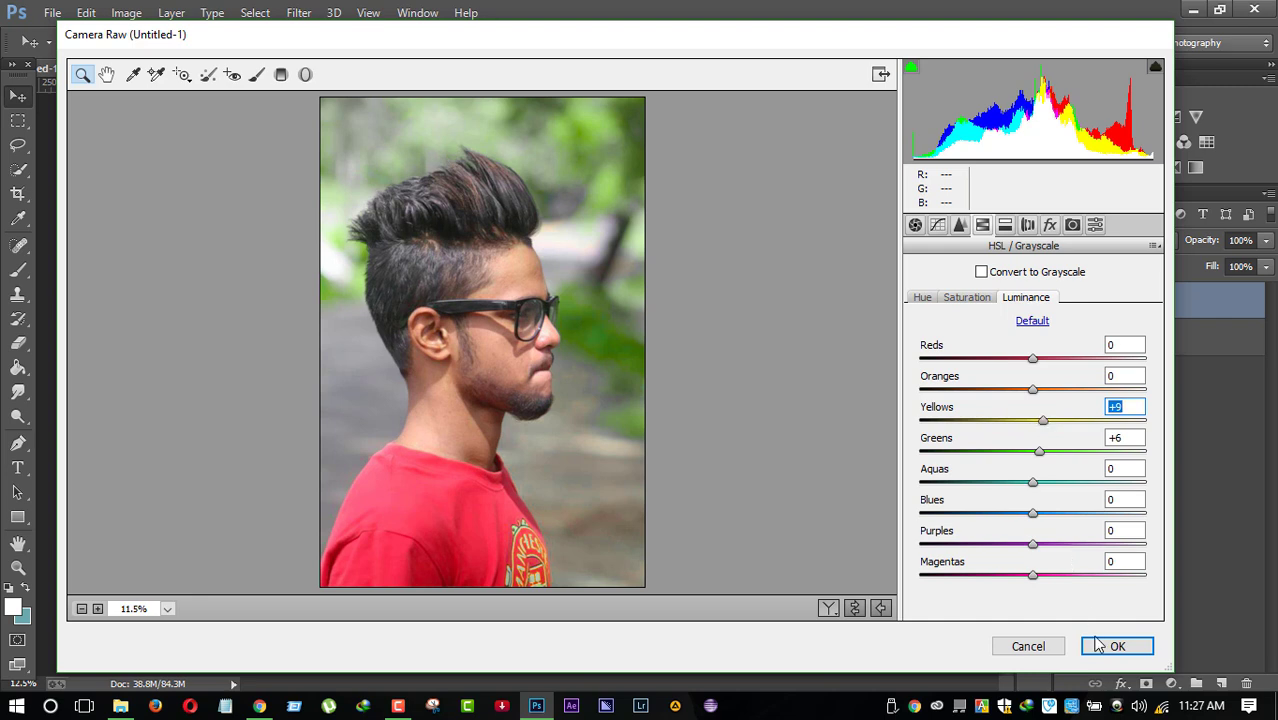
# Step: Raise Vibrance to +69 and Saturation to +28 in the Basic panel
pyautogui.click(915, 226)
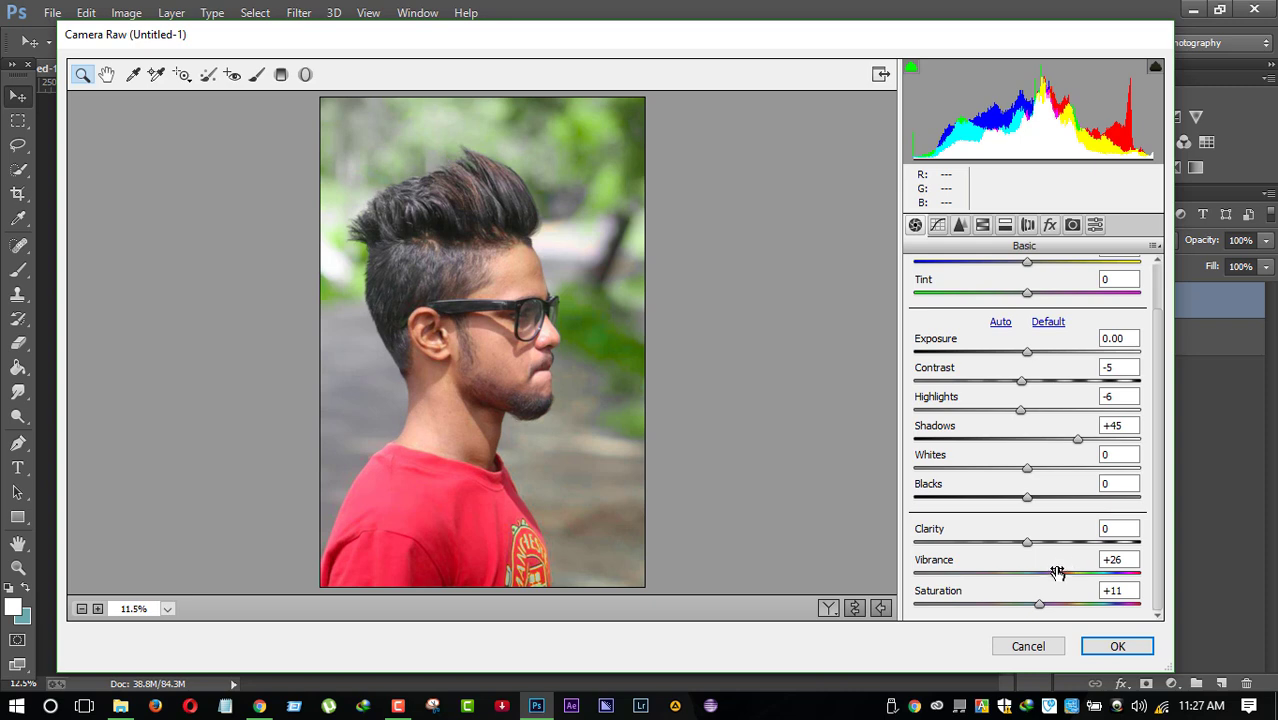
pyautogui.moveTo(1057, 575); pyautogui.dragTo(1108, 573)
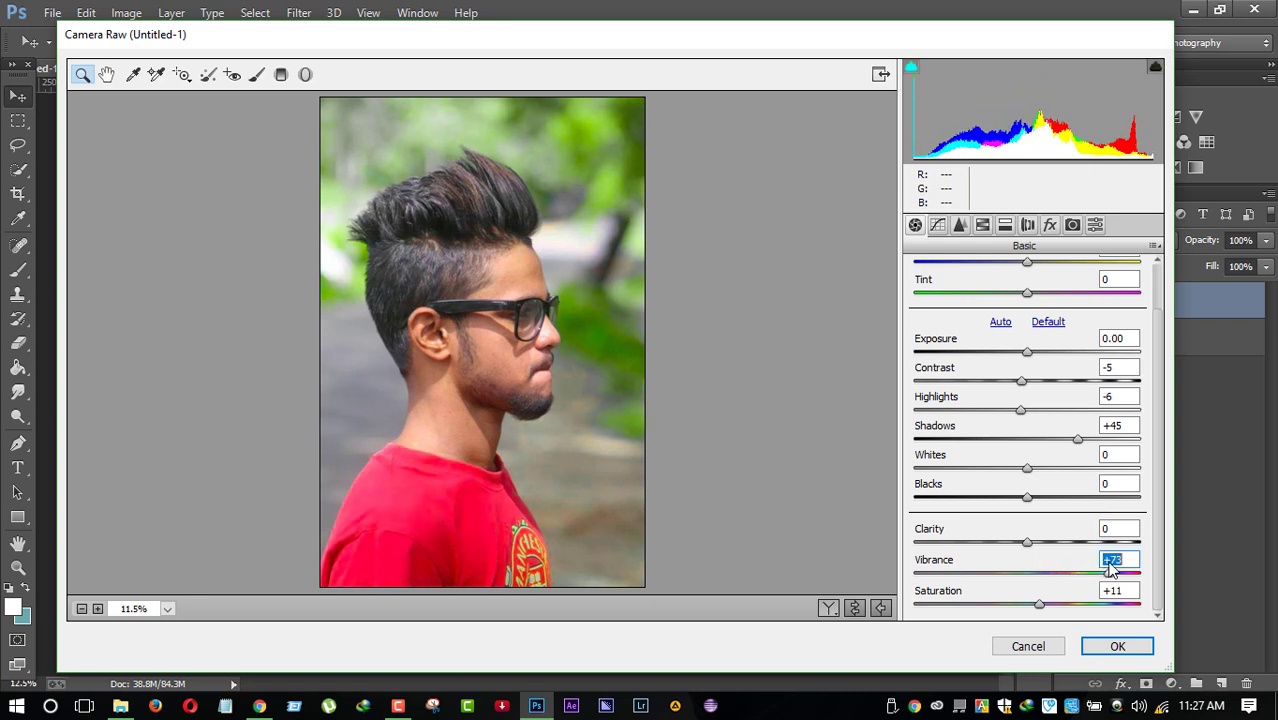
pyautogui.moveTo(1041, 598); pyautogui.dragTo(1062, 602)
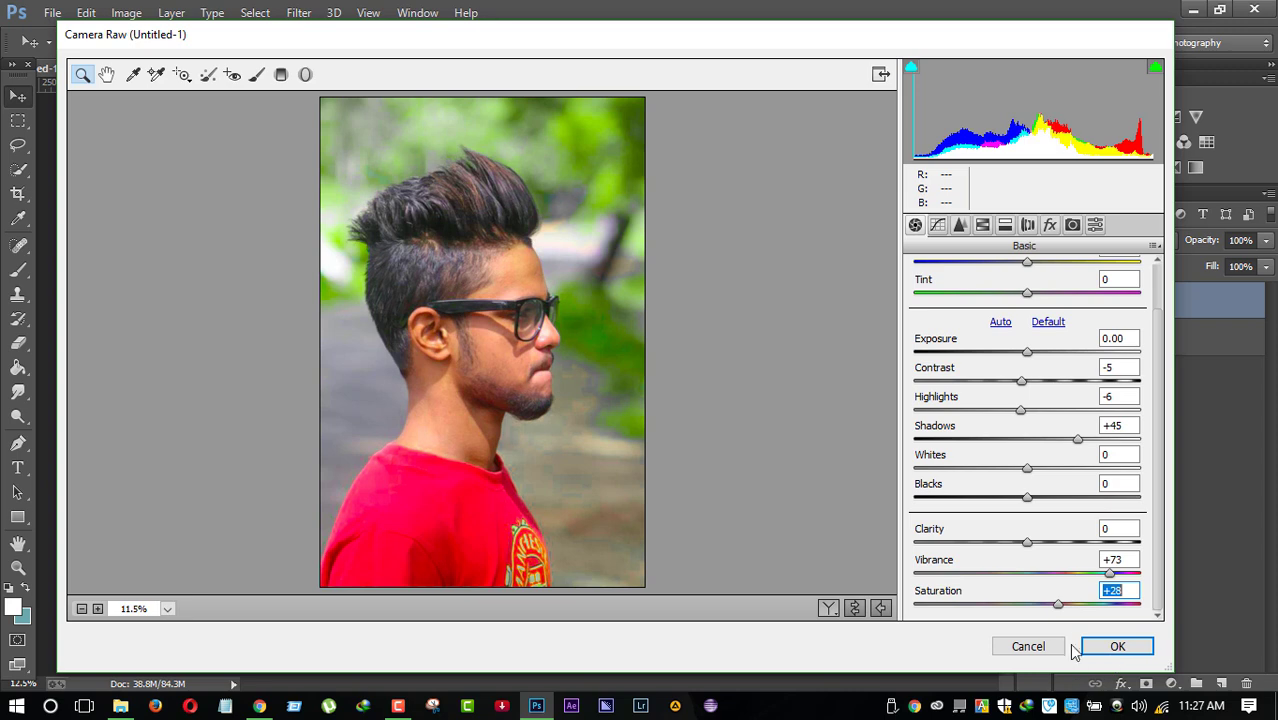
pyautogui.moveTo(1112, 575); pyautogui.dragTo(1106, 572)
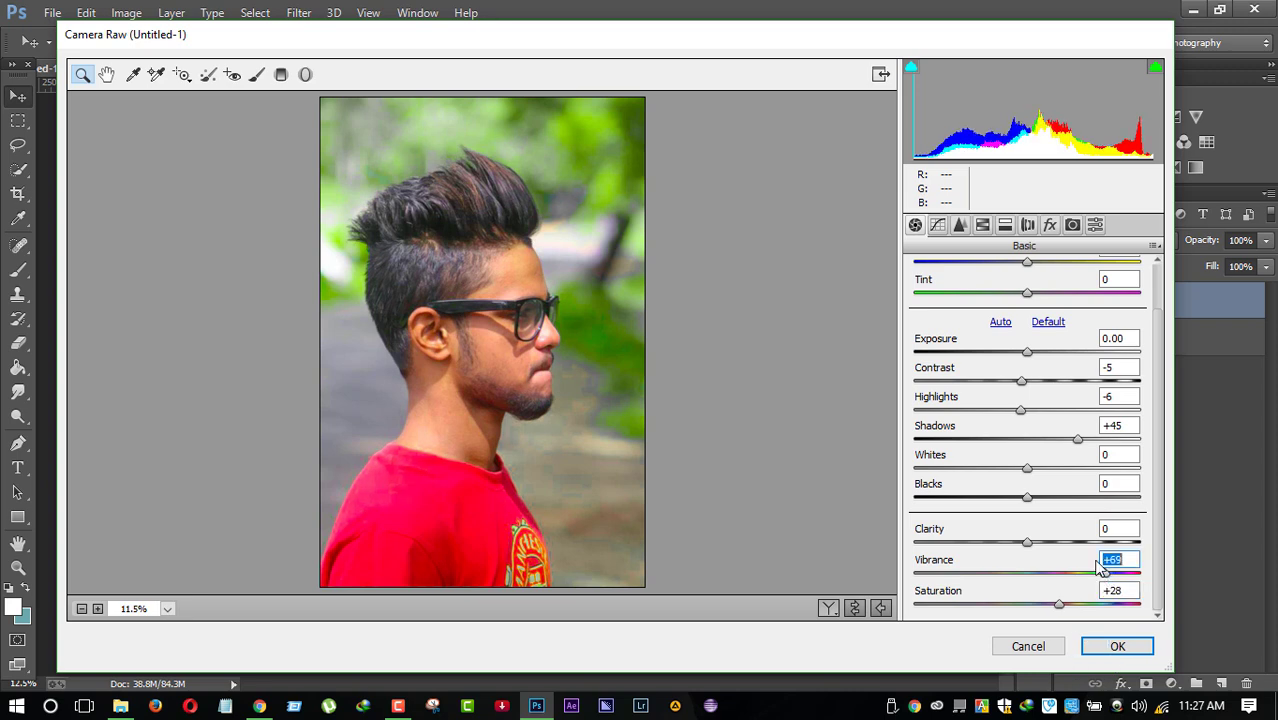
# Step: Raise Luminance noise reduction to 54 and apply the Camera Raw filter to Layer 1 copy
pyautogui.click(942, 227)
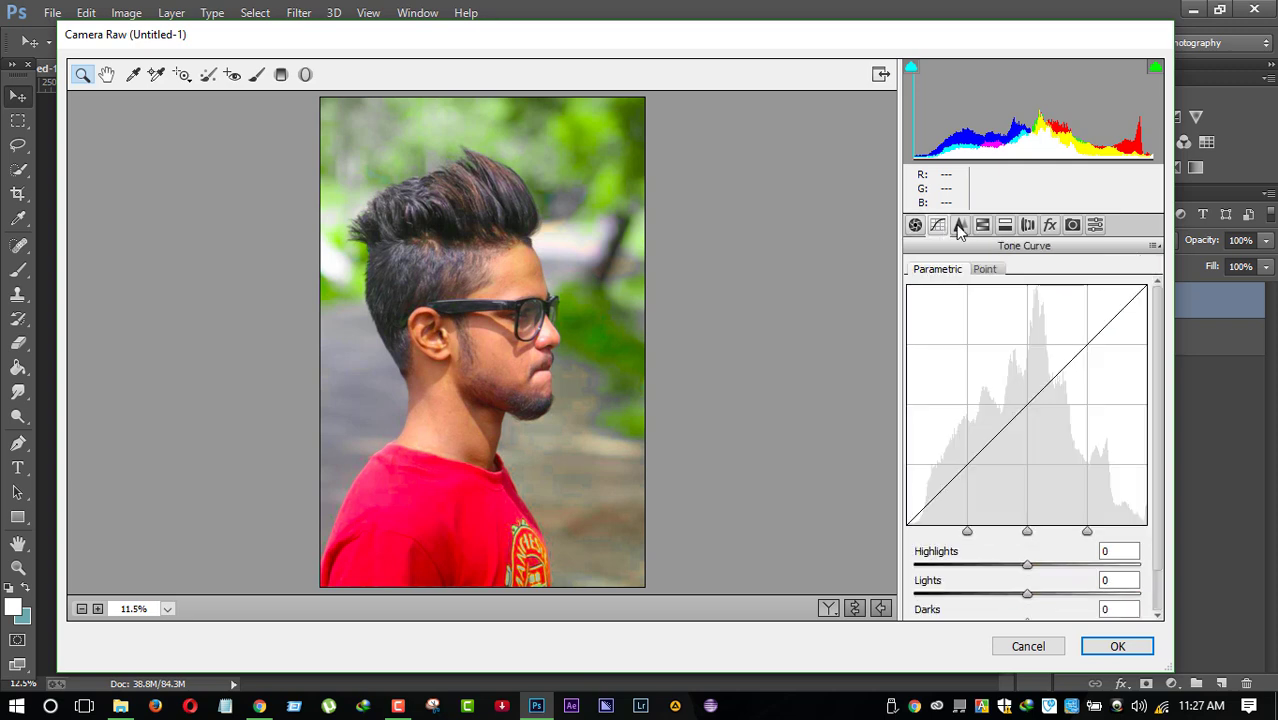
pyautogui.click(959, 226)
pyautogui.moveTo(970, 455)
pyautogui.mouseDown()
pyautogui.moveTo(1063, 450)
pyautogui.moveTo(1018, 452)
pyautogui.moveTo(1041, 450)
pyautogui.mouseUp()
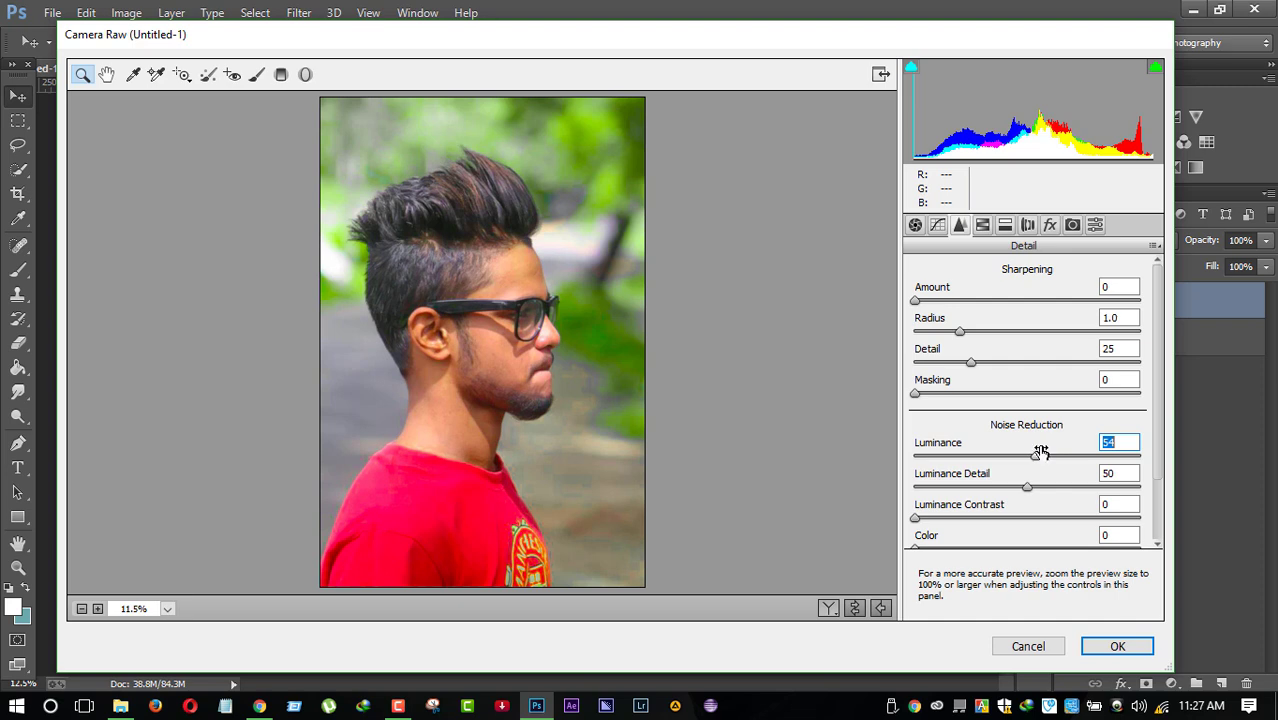
pyautogui.click(1115, 648)
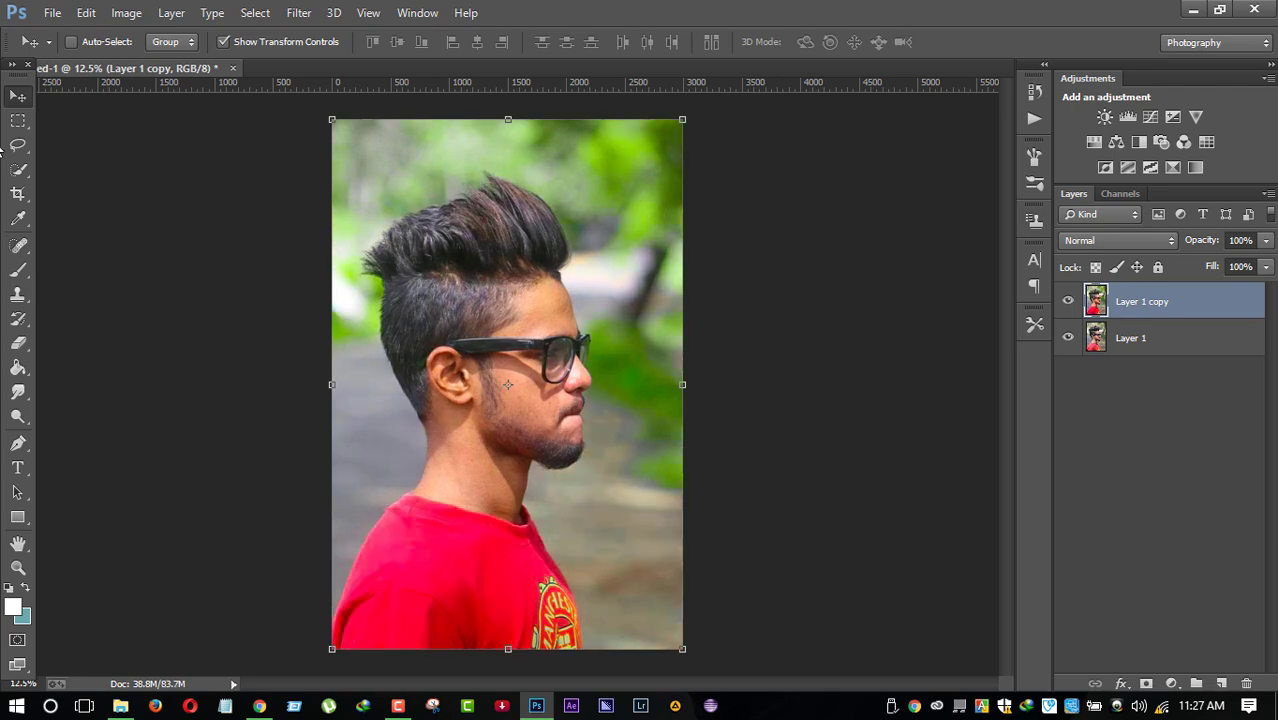
# Step: Select the Eraser tool and reopen the Camera Raw Filter on Layer 1 copy
pyautogui.click(16, 346)
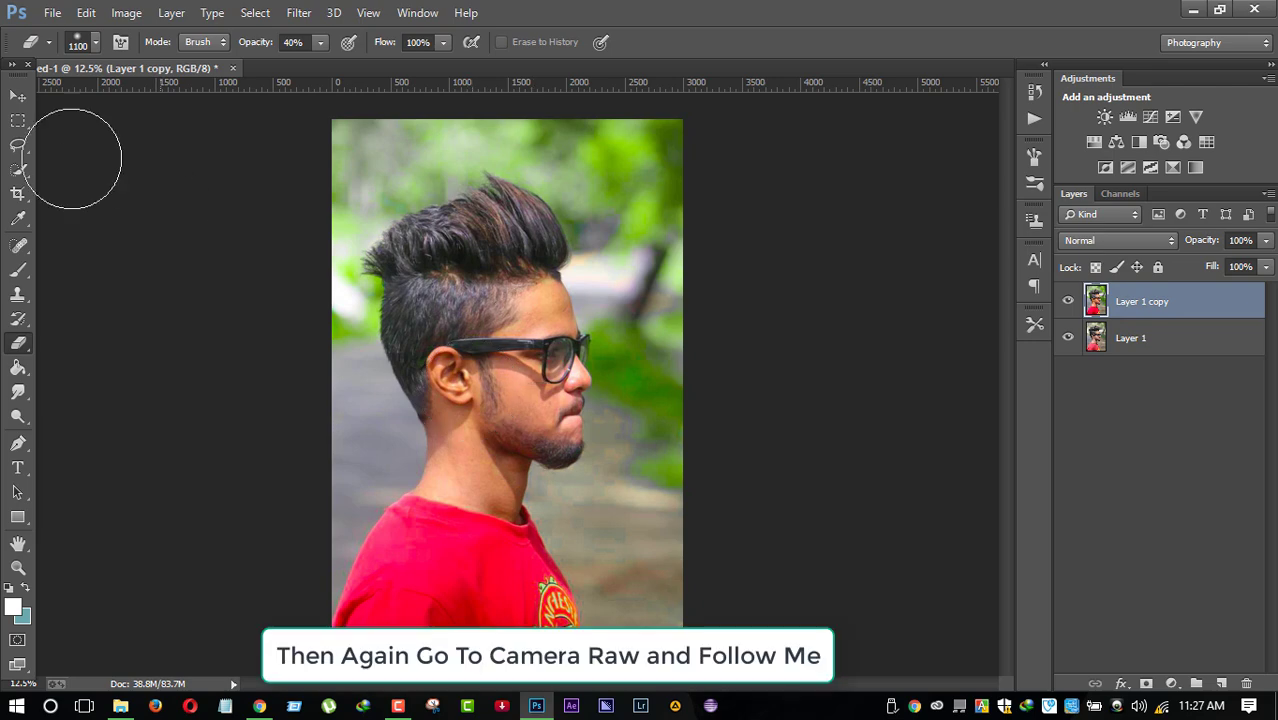
pyautogui.click(297, 13)
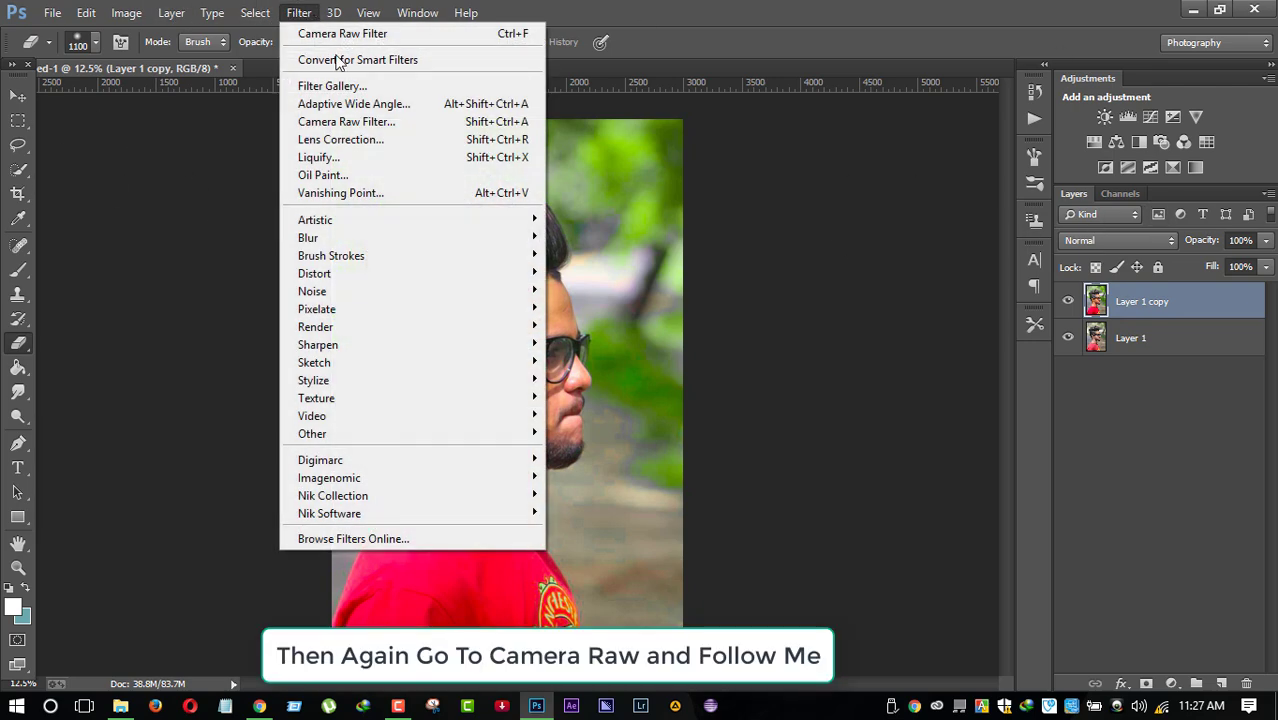
pyautogui.click(382, 123)
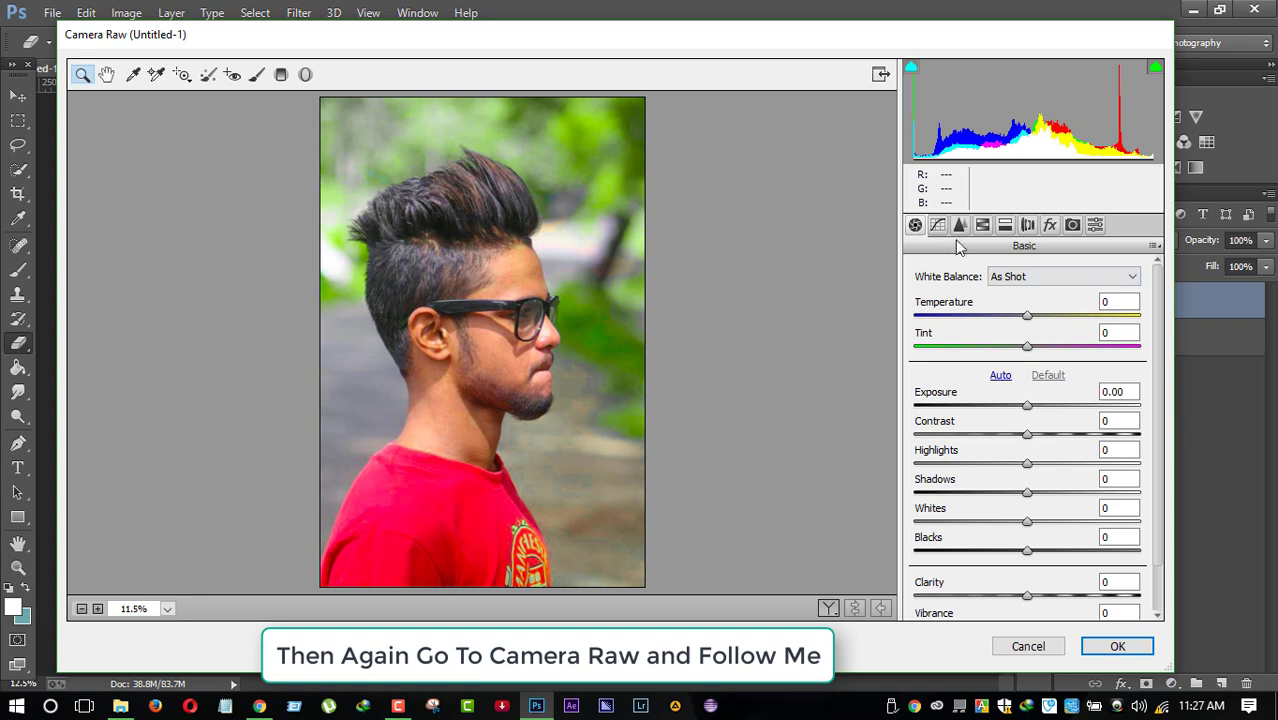
# Step: Push the Greens HSL saturation to +100
pyautogui.click(962, 226)
pyautogui.click(982, 226)
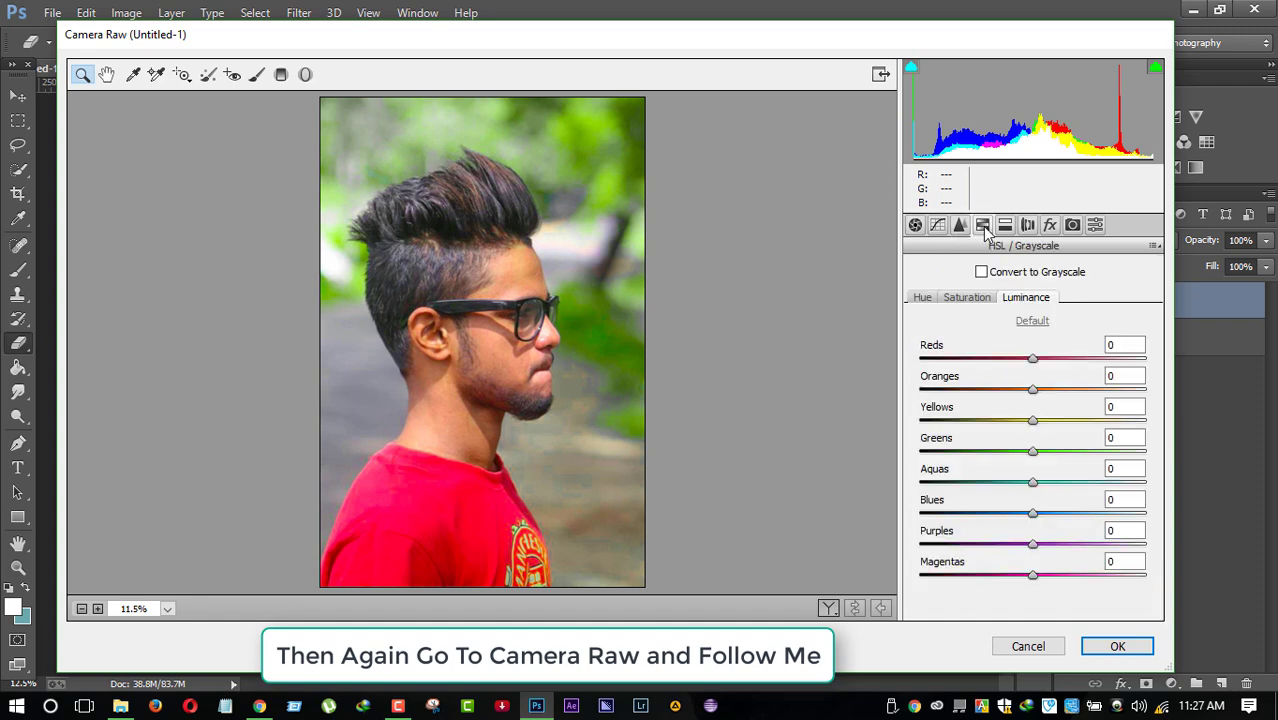
pyautogui.click(957, 299)
pyautogui.moveTo(1028, 443)
pyautogui.mouseDown()
pyautogui.moveTo(1119, 444)
pyautogui.moveTo(1084, 443)
pyautogui.moveTo(1099, 450)
pyautogui.moveTo(1043, 424)
pyautogui.moveTo(1064, 420)
pyautogui.moveTo(893, 410)
pyautogui.mouseUp()
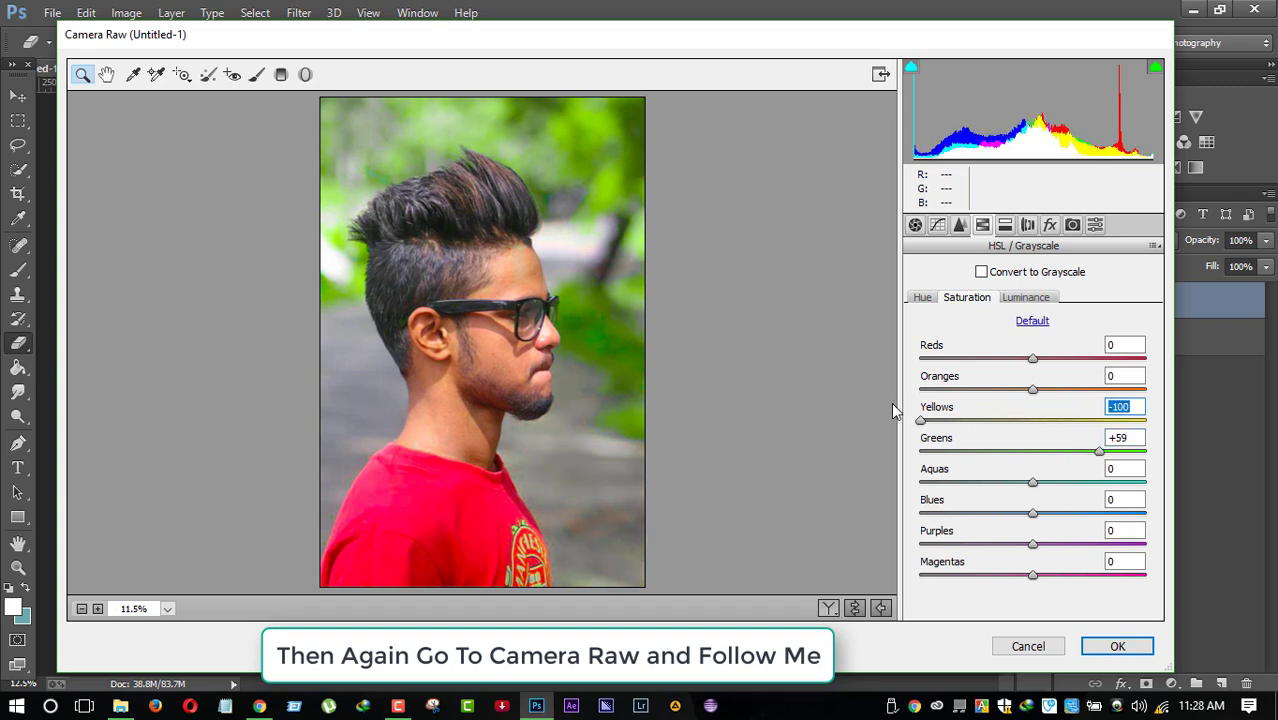
pyautogui.moveTo(1099, 451); pyautogui.dragTo(1158, 450)
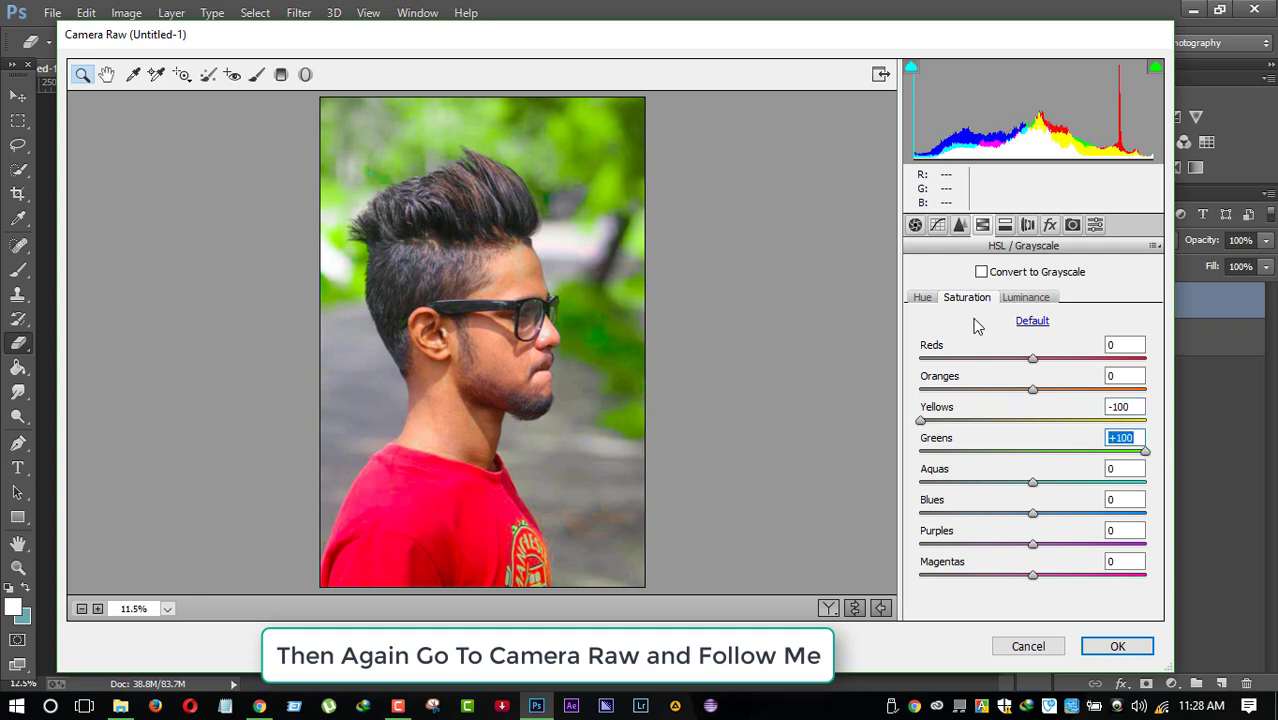
# Step: Set the Yellows hue to -36 and raise Vibrance to +37
pyautogui.click(922, 297)
pyautogui.moveTo(1038, 422)
pyautogui.mouseDown()
pyautogui.moveTo(1015, 424)
pyautogui.moveTo(1118, 414)
pyautogui.moveTo(898, 410)
pyautogui.moveTo(1018, 410)
pyautogui.mouseUp()
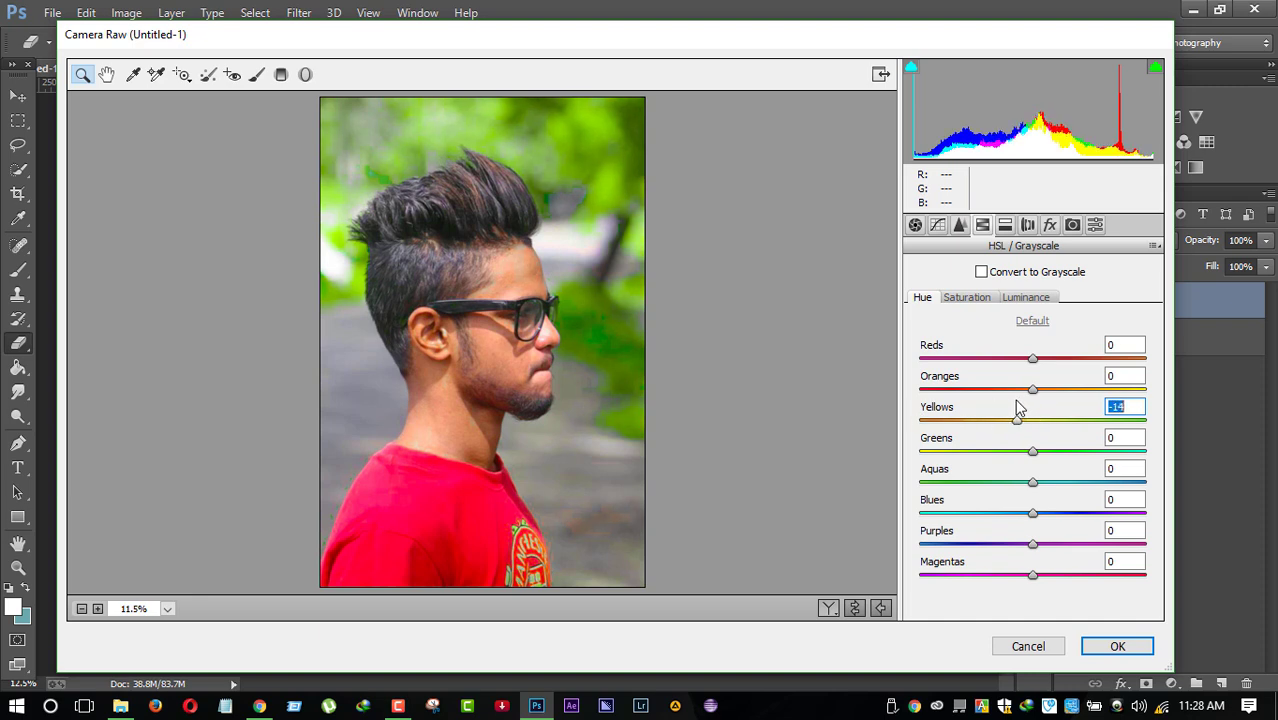
pyautogui.moveTo(1036, 452)
pyautogui.mouseDown()
pyautogui.moveTo(1070, 450)
pyautogui.moveTo(1020, 451)
pyautogui.moveTo(1050, 425)
pyautogui.moveTo(1000, 425)
pyautogui.moveTo(1147, 422)
pyautogui.moveTo(879, 400)
pyautogui.mouseUp()
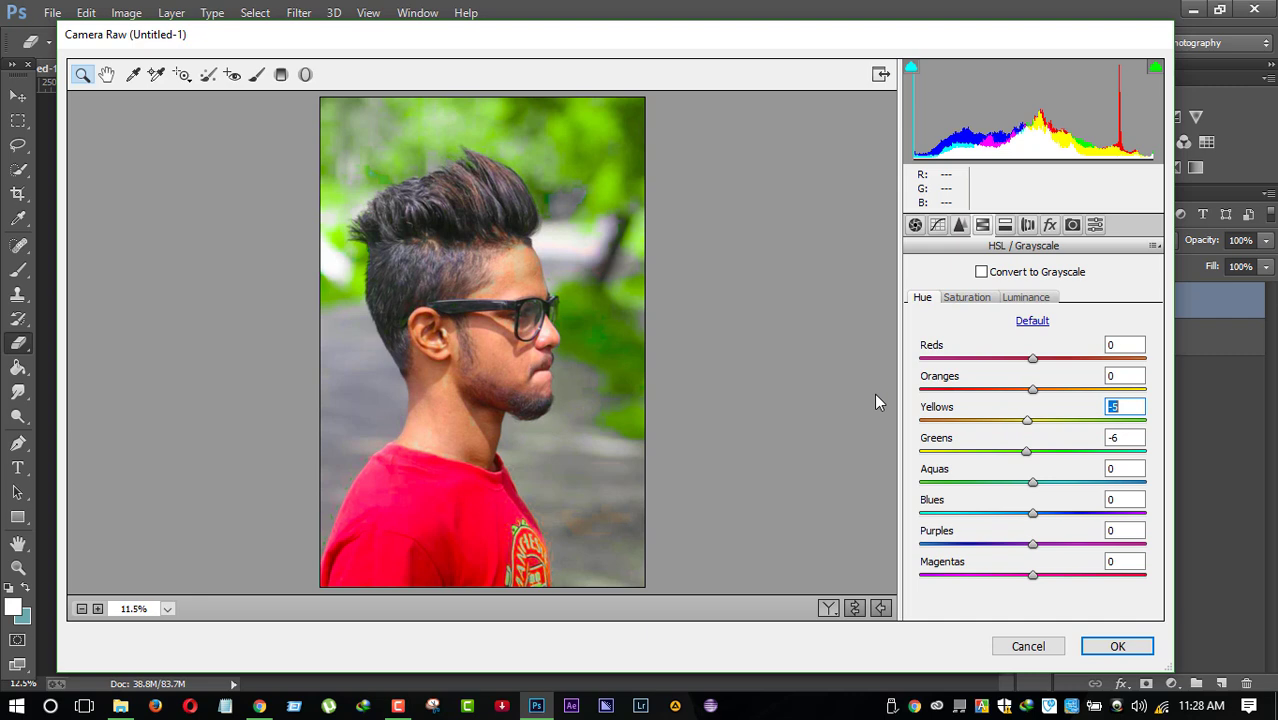
pyautogui.click(1036, 421)
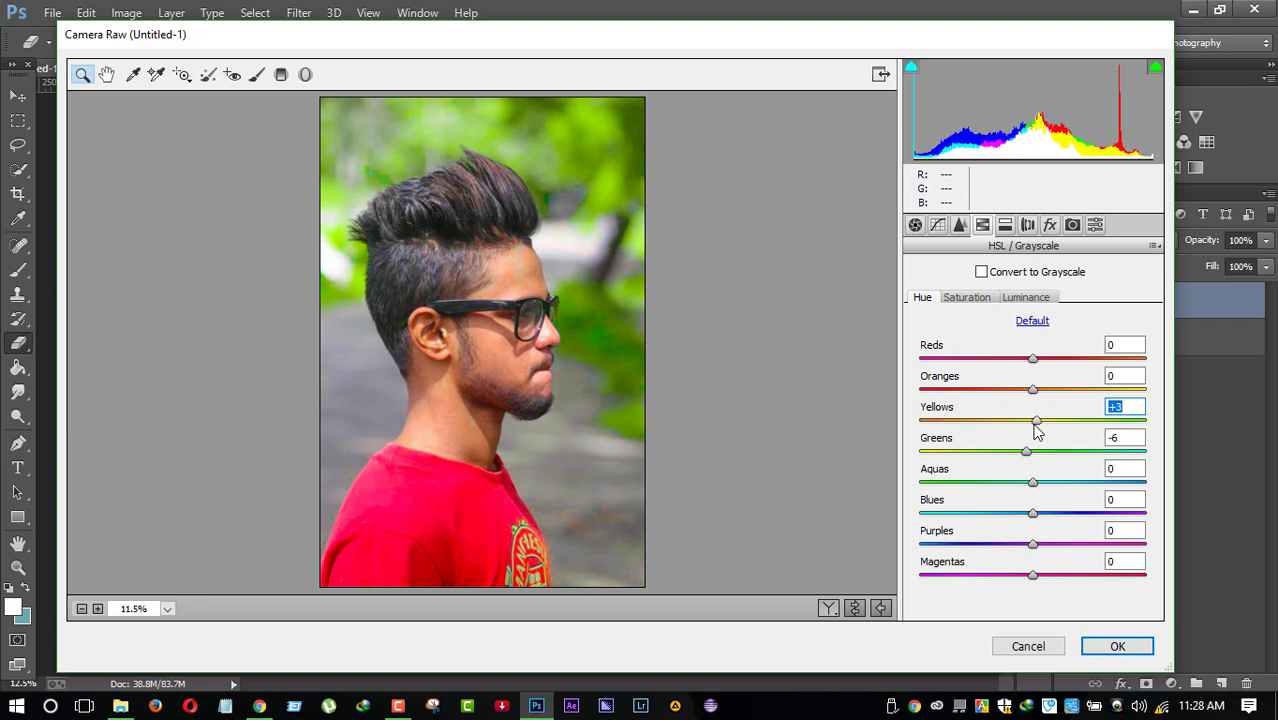
pyautogui.moveTo(1036, 428)
pyautogui.mouseDown()
pyautogui.moveTo(993, 422)
pyautogui.moveTo(1064, 451)
pyautogui.moveTo(1032, 450)
pyautogui.mouseUp()
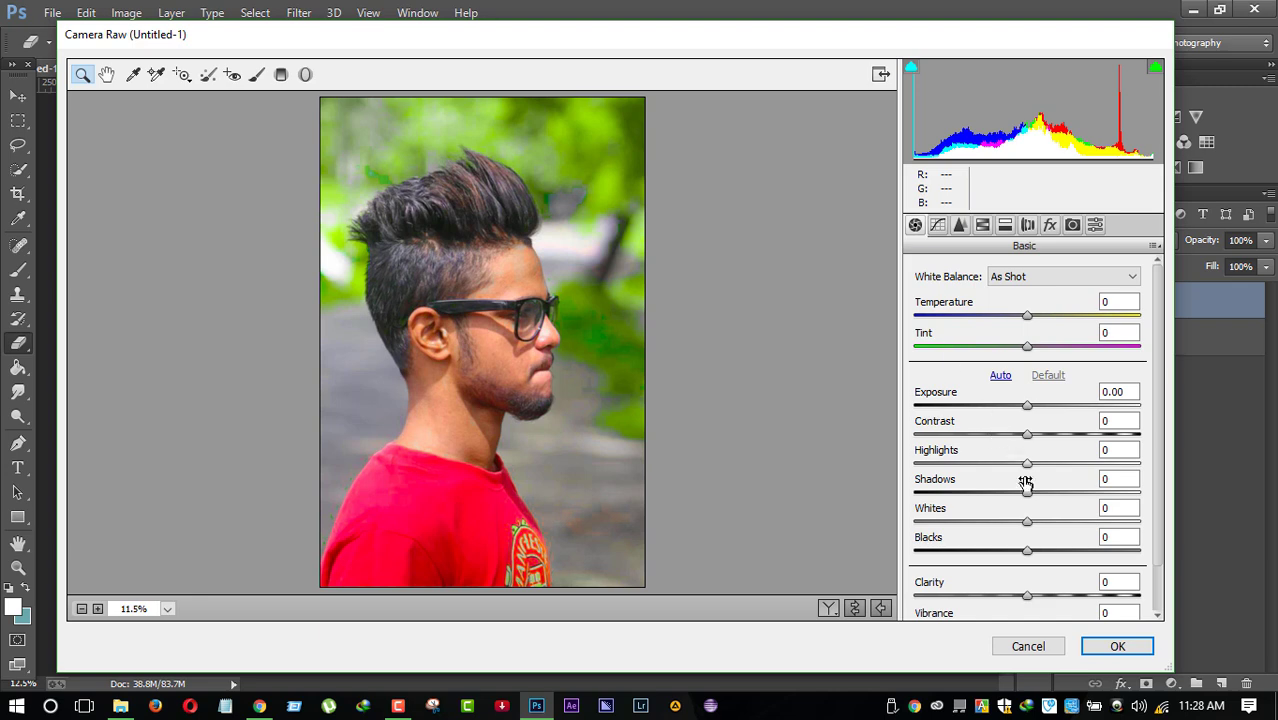
pyautogui.scroll(-1, 1040, 570)
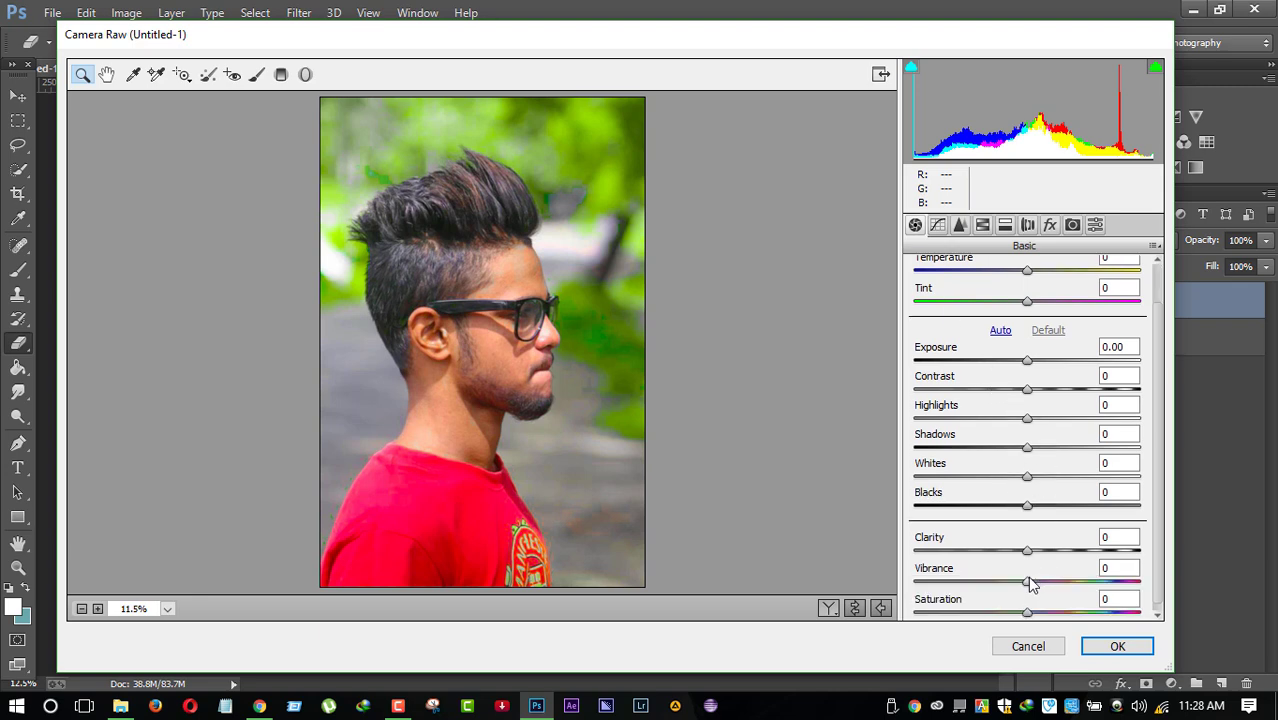
pyautogui.moveTo(1030, 584); pyautogui.dragTo(1068, 570)
# Step: Apply the grade, then erase it from the neck with a smaller 40% eraser
pyautogui.click(1117, 646)
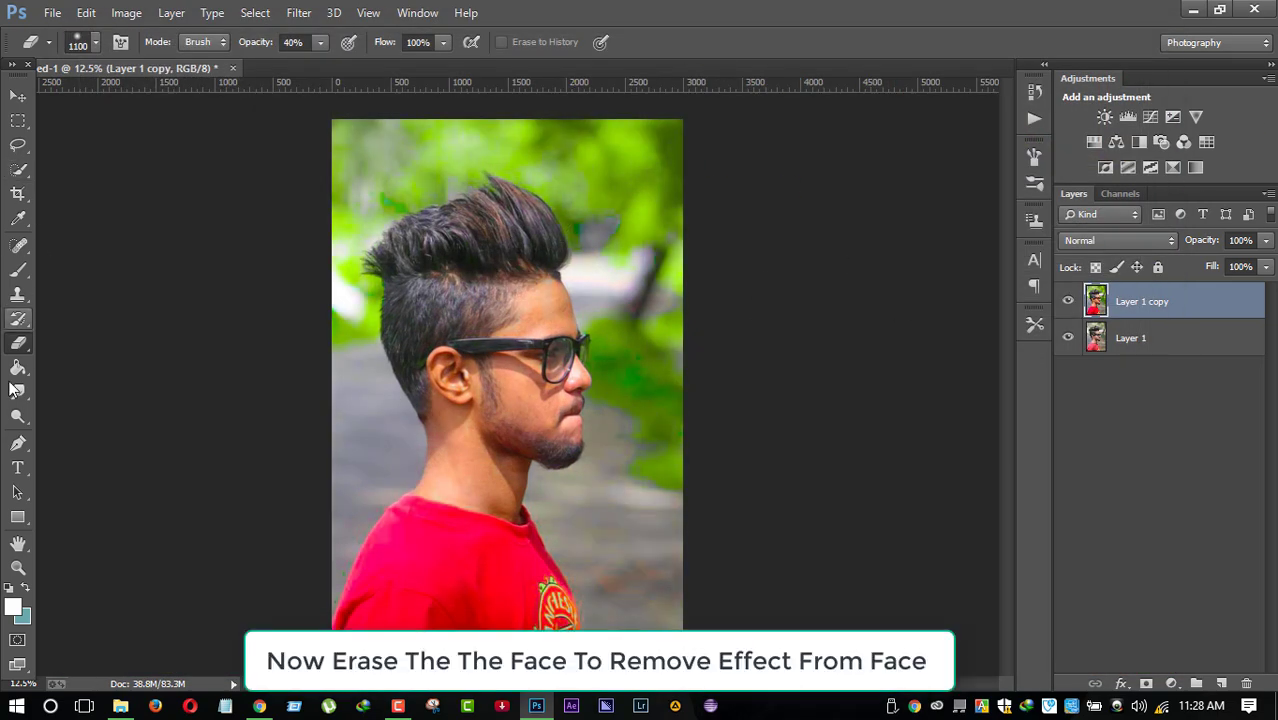
pyautogui.rightClick(18, 343)
pyautogui.click(57, 345)
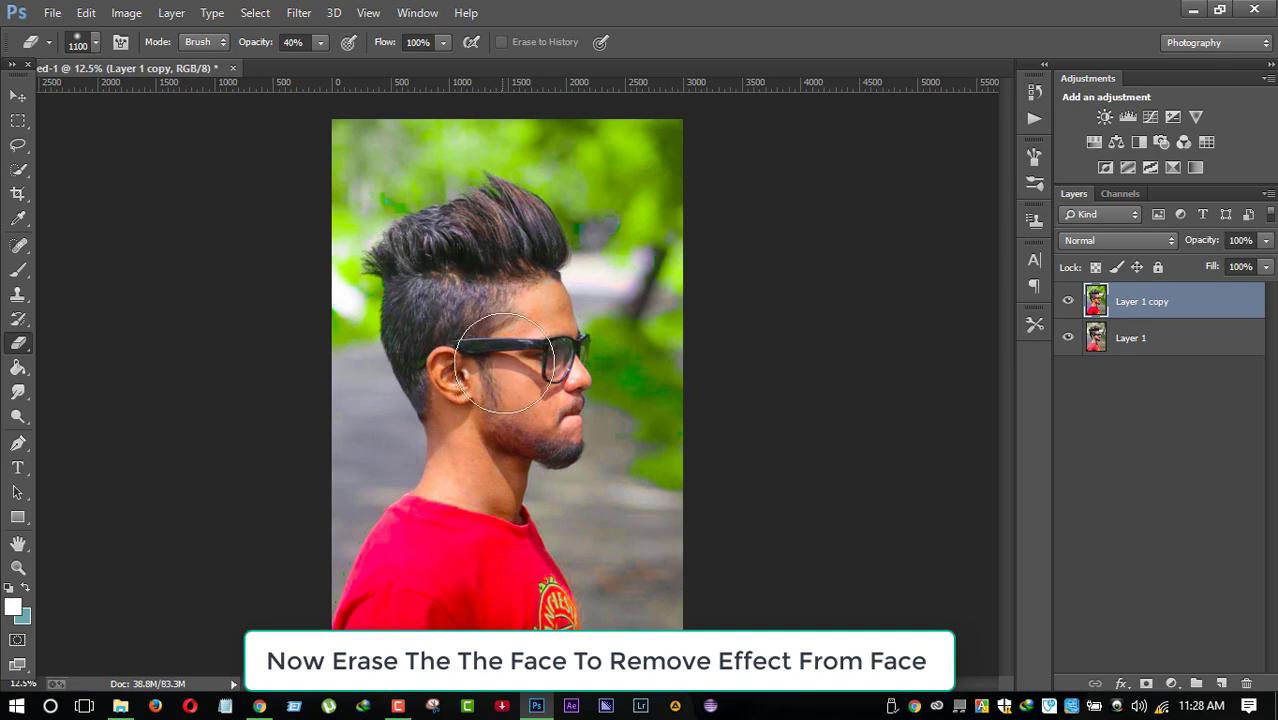
pyautogui.press('[')
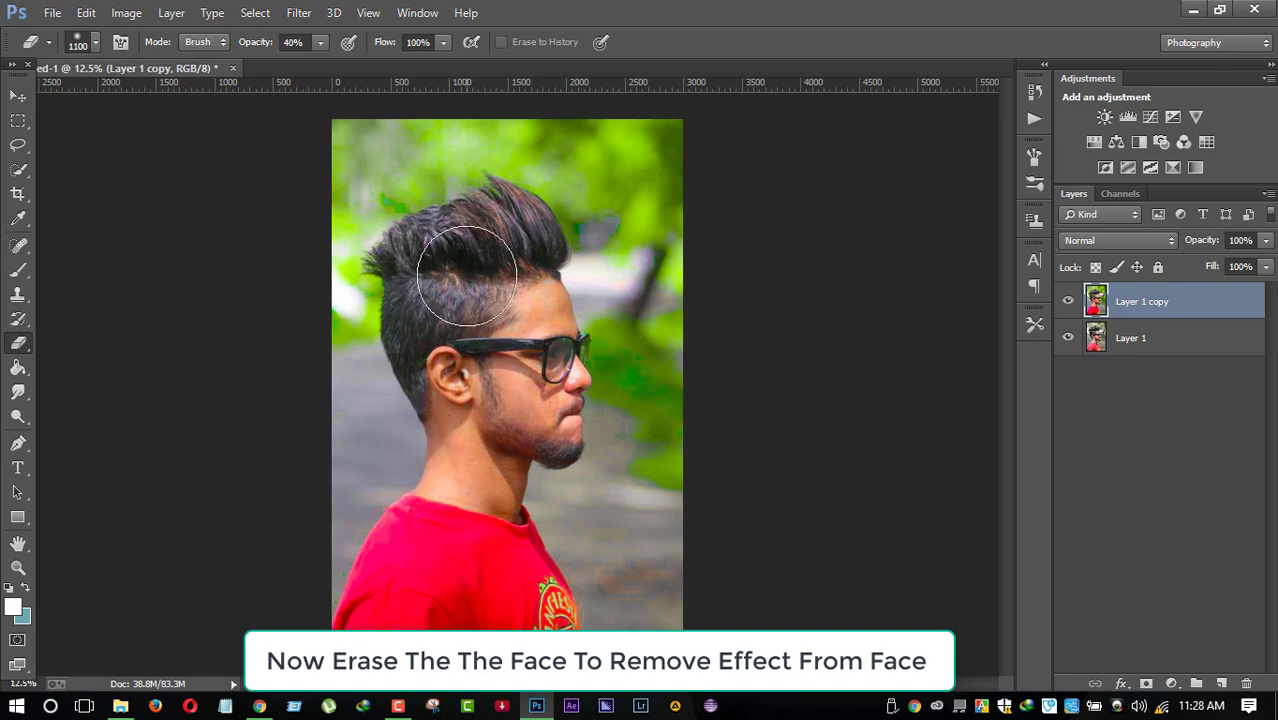
pyautogui.press('[')
pyautogui.press('[')
pyautogui.press('[')
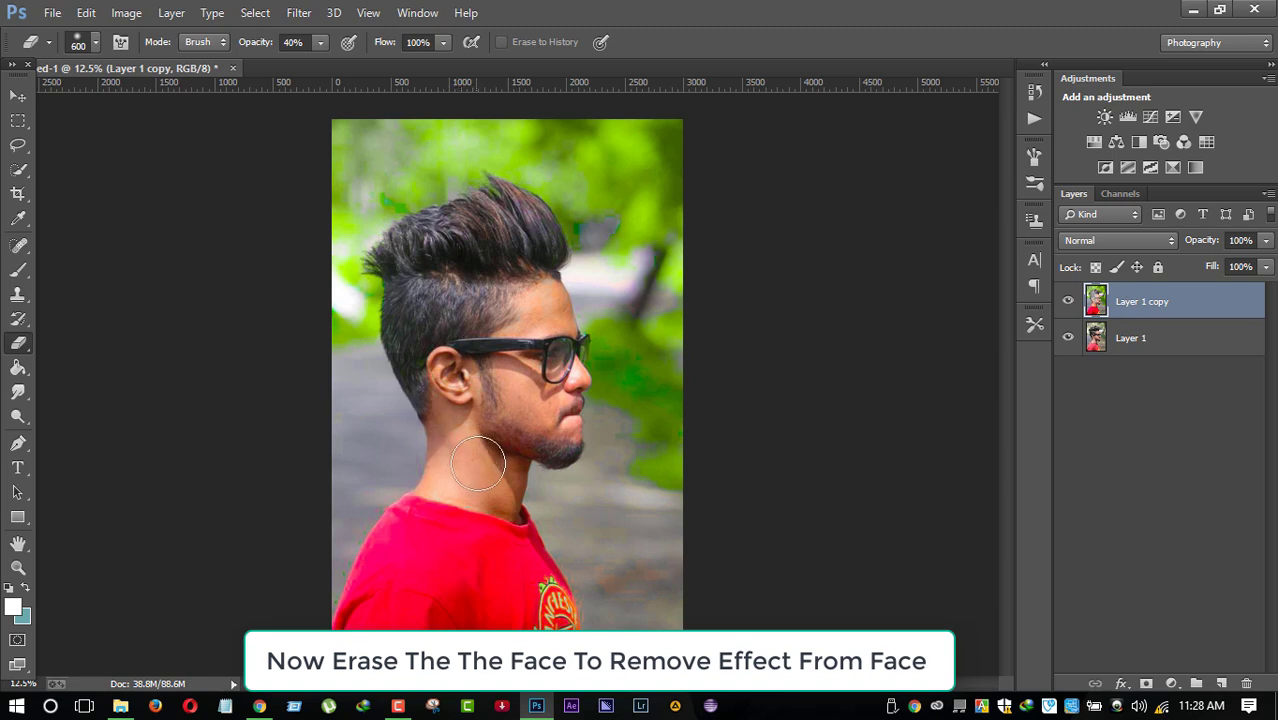
pyautogui.moveTo(488, 456); pyautogui.dragTo(471, 479)
# Step: Erase the grade from the face, forehead, collar and shoulder, resizing the brush
pyautogui.press('[')
pyautogui.press('[')
pyautogui.press('[')
pyautogui.moveTo(440, 446)
pyautogui.mouseDown()
pyautogui.moveTo(434, 486)
pyautogui.moveTo(537, 316)
pyautogui.moveTo(534, 285)
pyautogui.moveTo(535, 380)
pyautogui.moveTo(549, 362)
pyautogui.moveTo(568, 378)
pyautogui.moveTo(560, 423)
pyautogui.moveTo(543, 353)
pyautogui.mouseUp()
pyautogui.press('[')
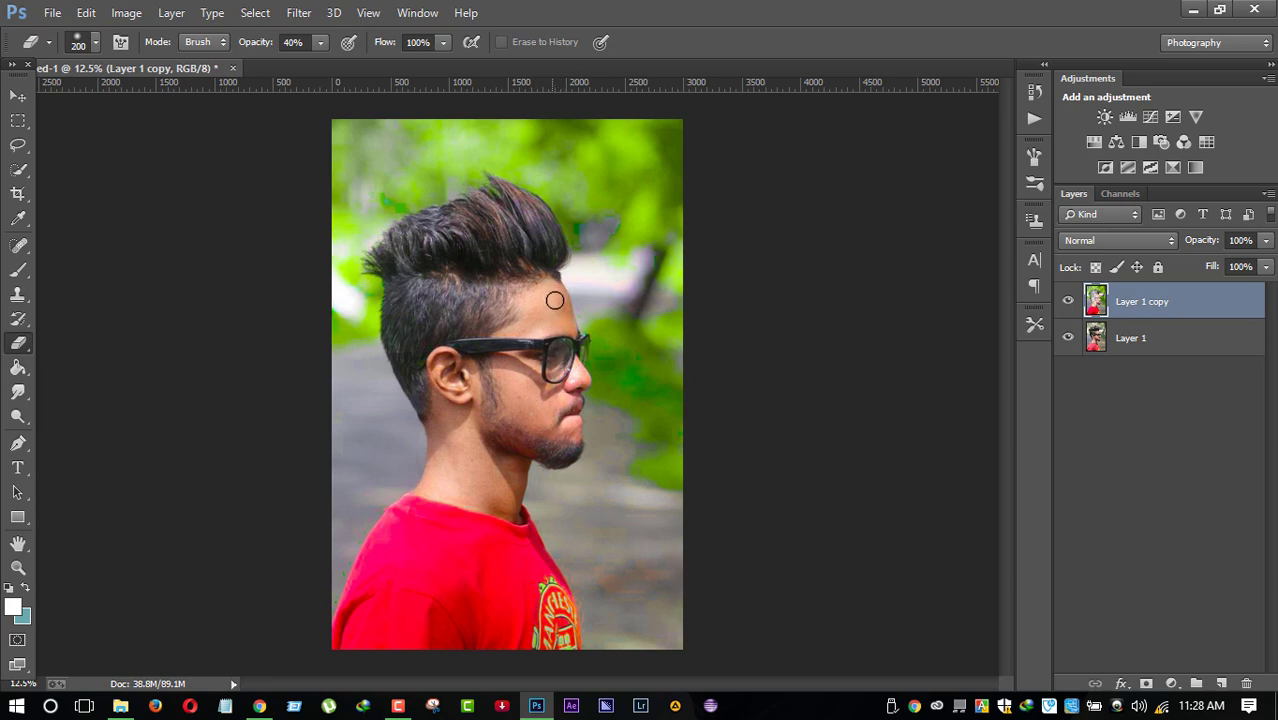
pyautogui.moveTo(555, 300); pyautogui.dragTo(562, 305)
pyautogui.moveTo(435, 431)
pyautogui.mouseDown()
pyautogui.moveTo(422, 491)
pyautogui.moveTo(496, 510)
pyautogui.mouseUp()
pyautogui.press(']')
pyautogui.press(']')
pyautogui.press(']')
pyautogui.moveTo(399, 557)
pyautogui.mouseDown()
pyautogui.moveTo(397, 531)
pyautogui.moveTo(362, 594)
pyautogui.moveTo(399, 583)
pyautogui.moveTo(424, 522)
pyautogui.moveTo(510, 612)
pyautogui.moveTo(532, 588)
pyautogui.moveTo(540, 640)
pyautogui.moveTo(442, 585)
pyautogui.moveTo(465, 494)
pyautogui.moveTo(536, 385)
pyautogui.moveTo(498, 307)
pyautogui.moveTo(434, 357)
pyautogui.moveTo(450, 405)
pyautogui.mouseUp()
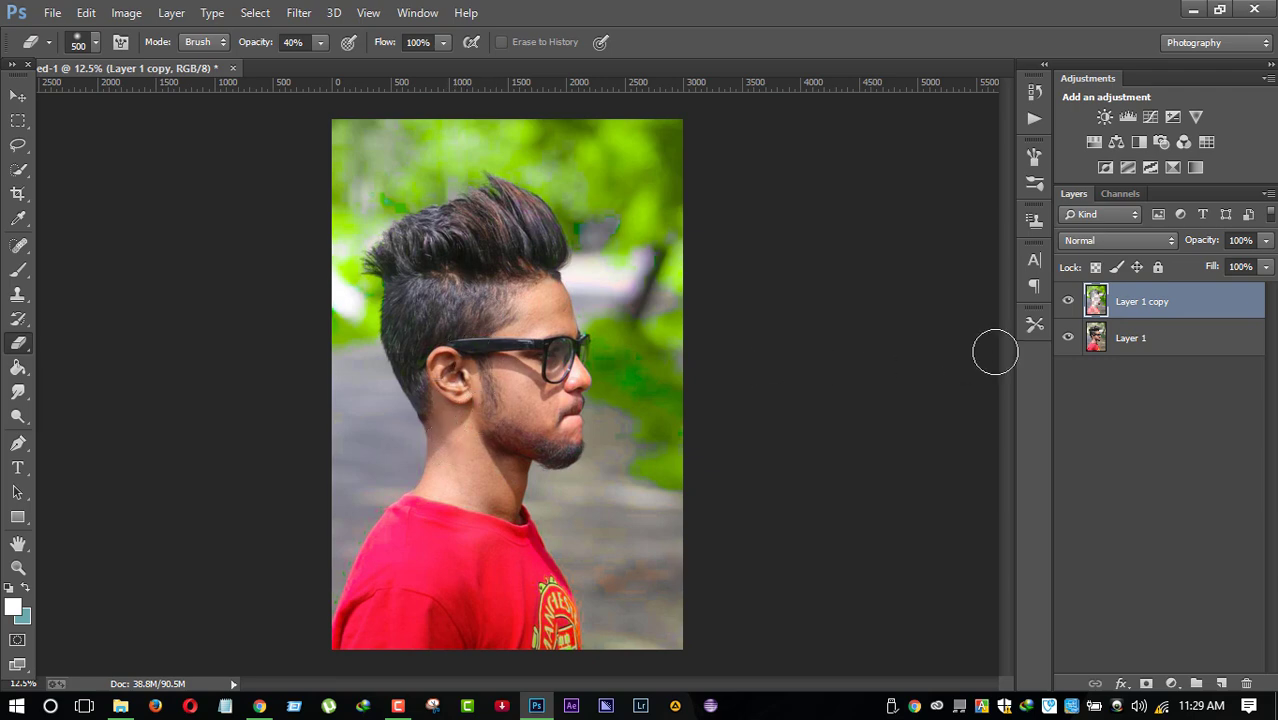
# Step: Merge the graded copy down into Layer 1 and duplicate Layer 1 again
pyautogui.rightClick(1180, 304)
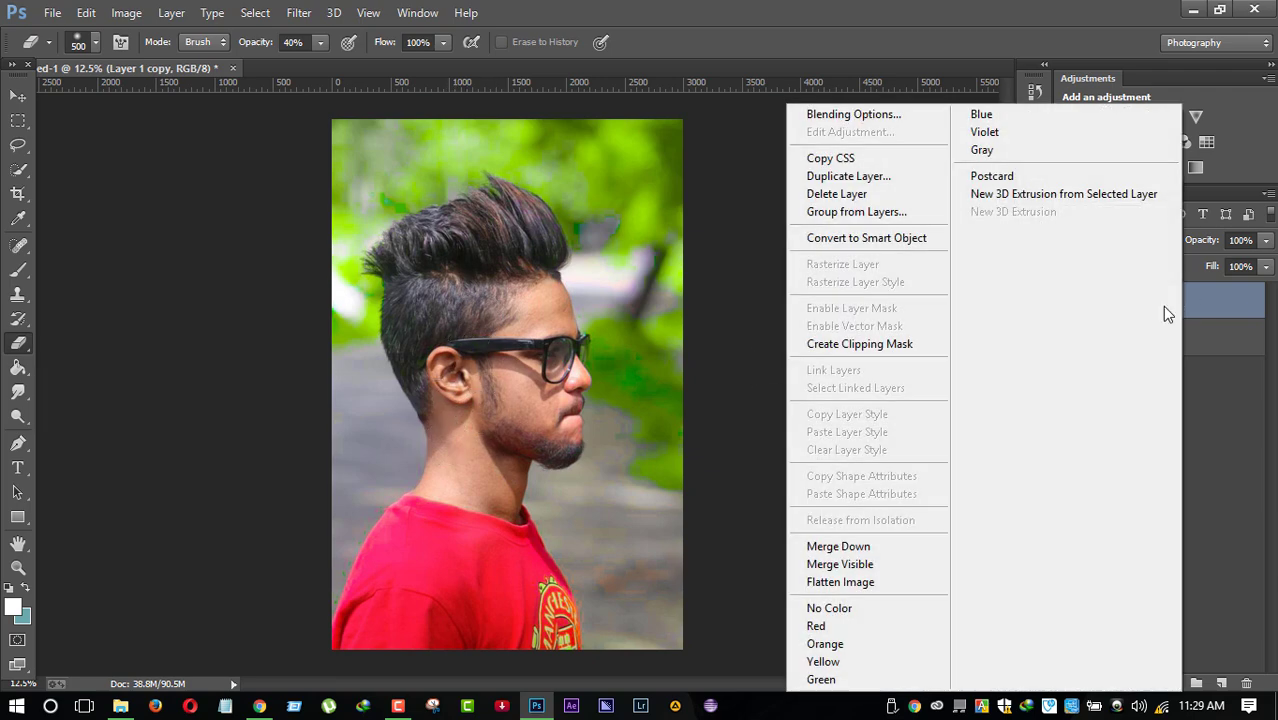
pyautogui.click(838, 546)
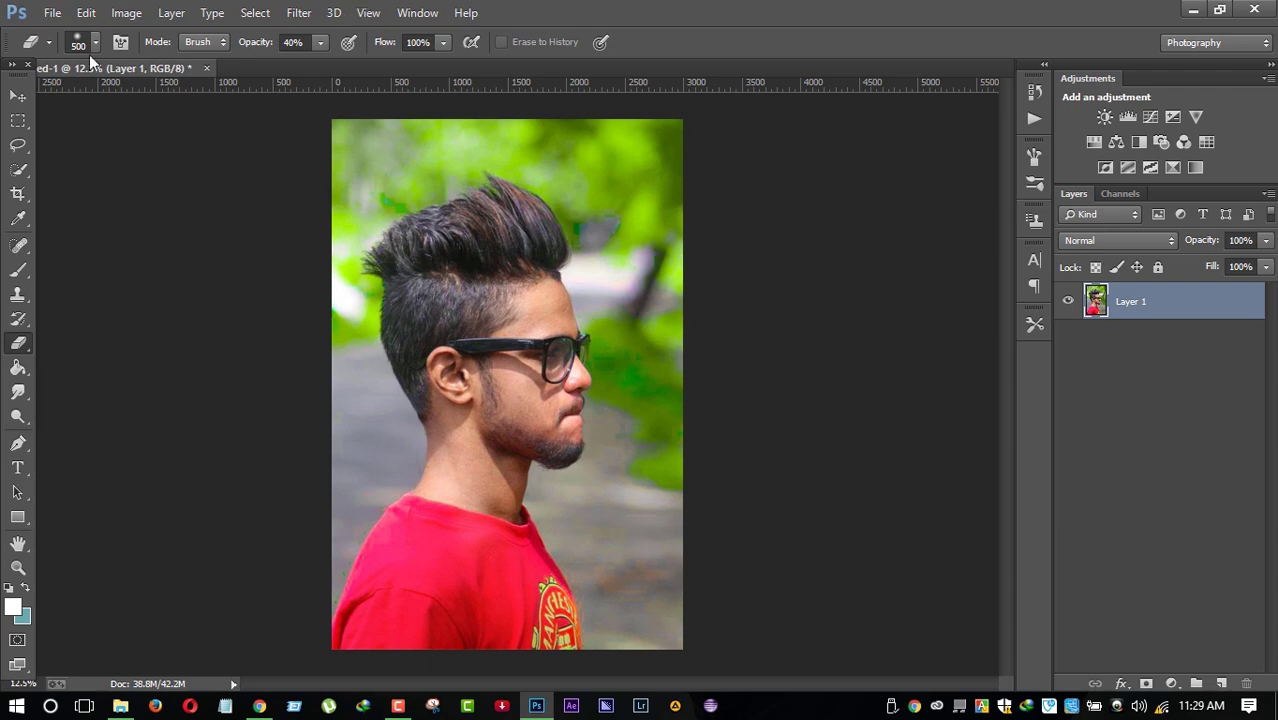
pyautogui.press('v')
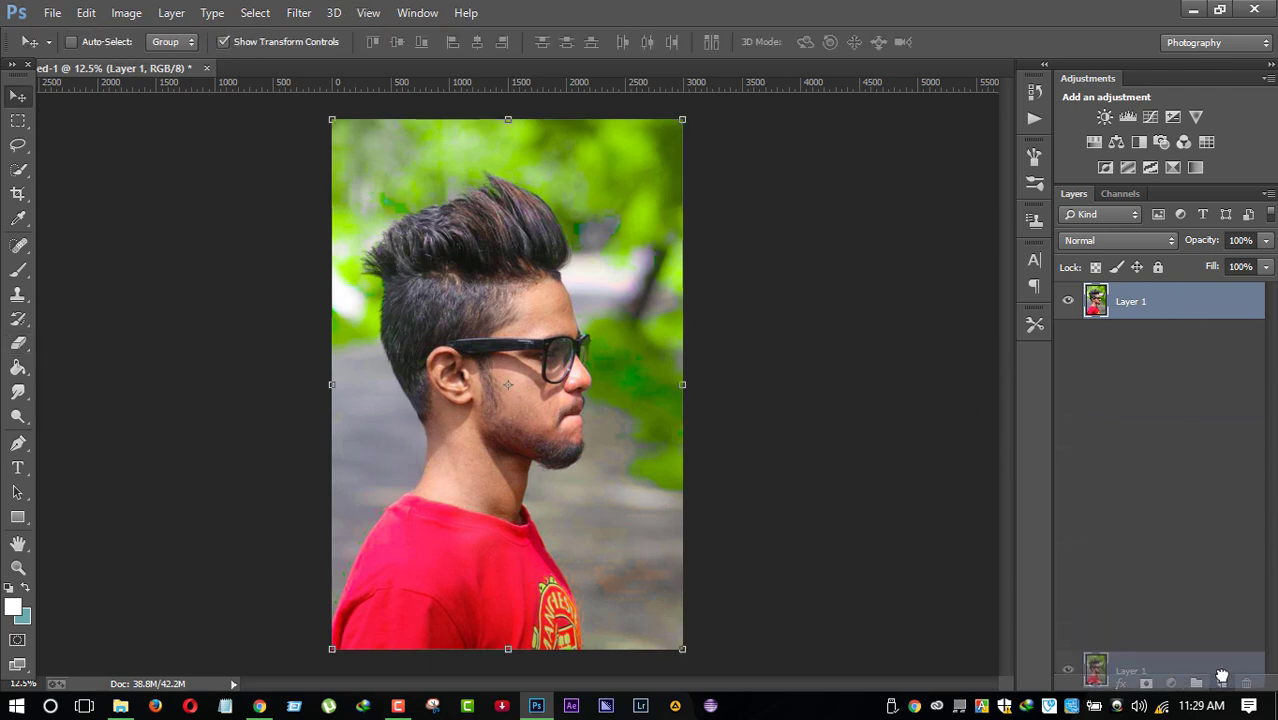
pyautogui.moveTo(1186, 311); pyautogui.dragTo(1221, 684)
# Step: Run Camera Raw on the new copy with HSL saturation Yellows +77, Greens +38
pyautogui.click(298, 12)
pyautogui.click(360, 122)
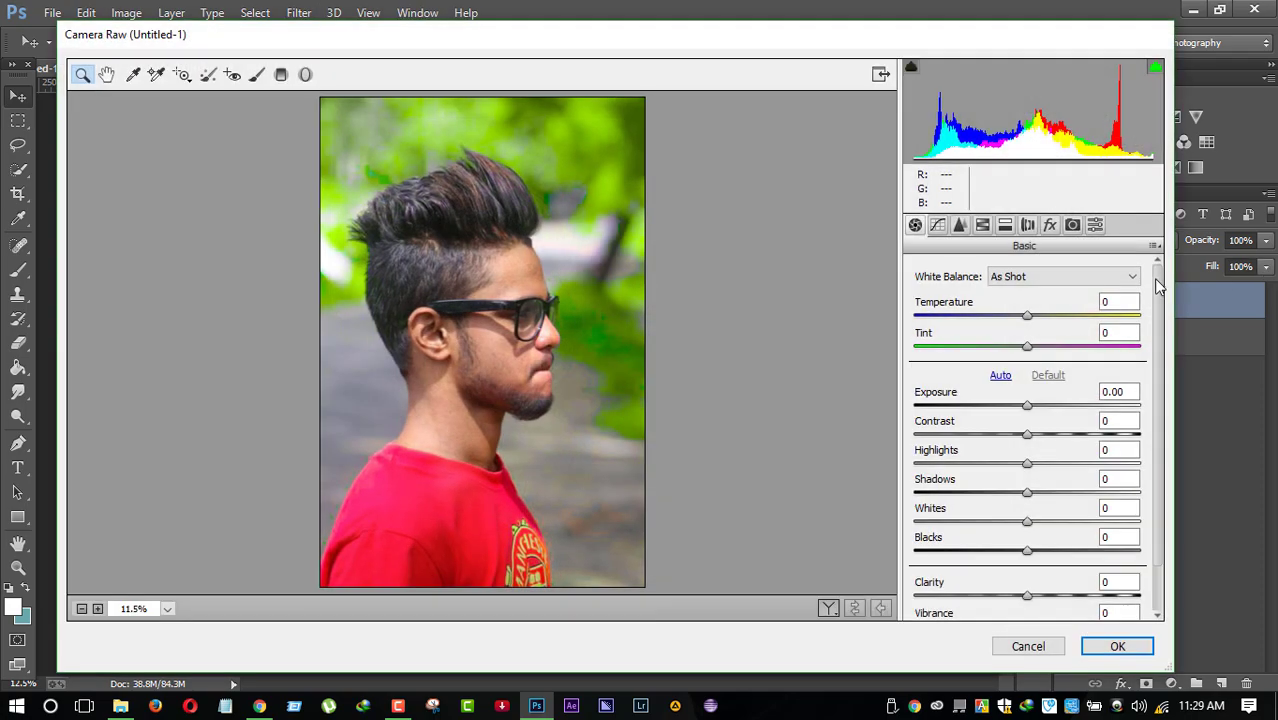
pyautogui.click(960, 226)
pyautogui.click(981, 228)
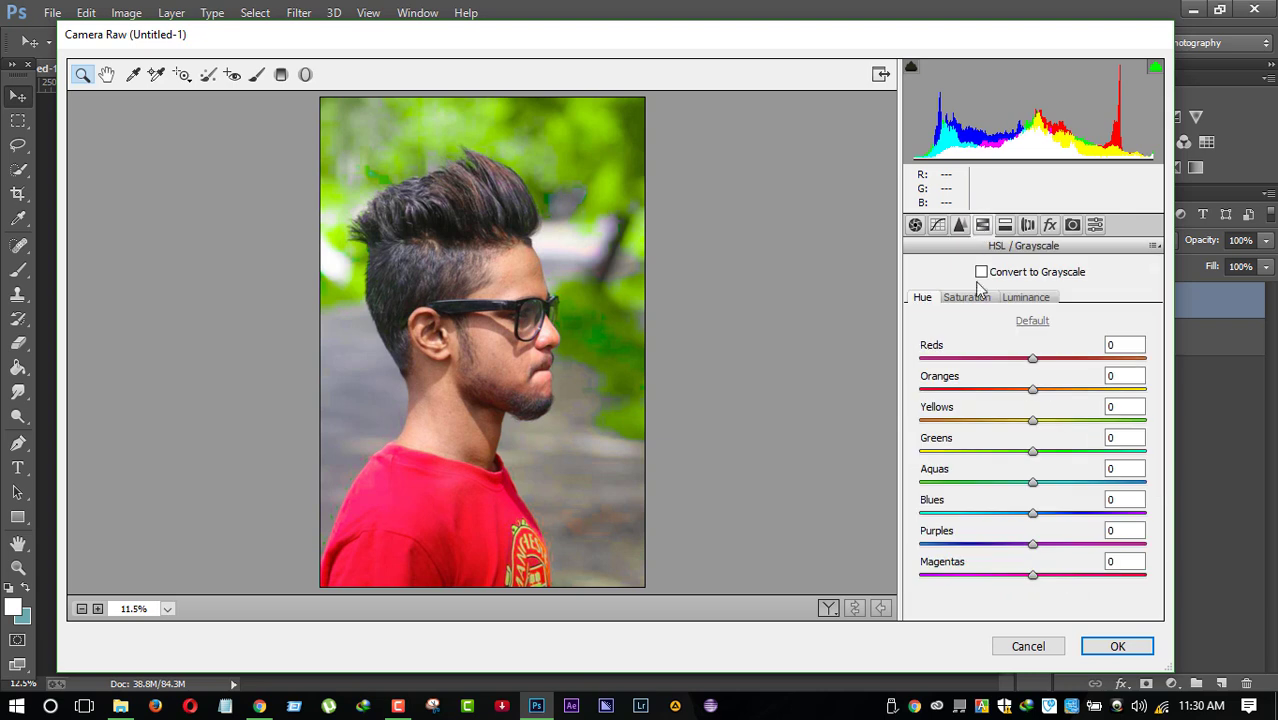
pyautogui.click(968, 299)
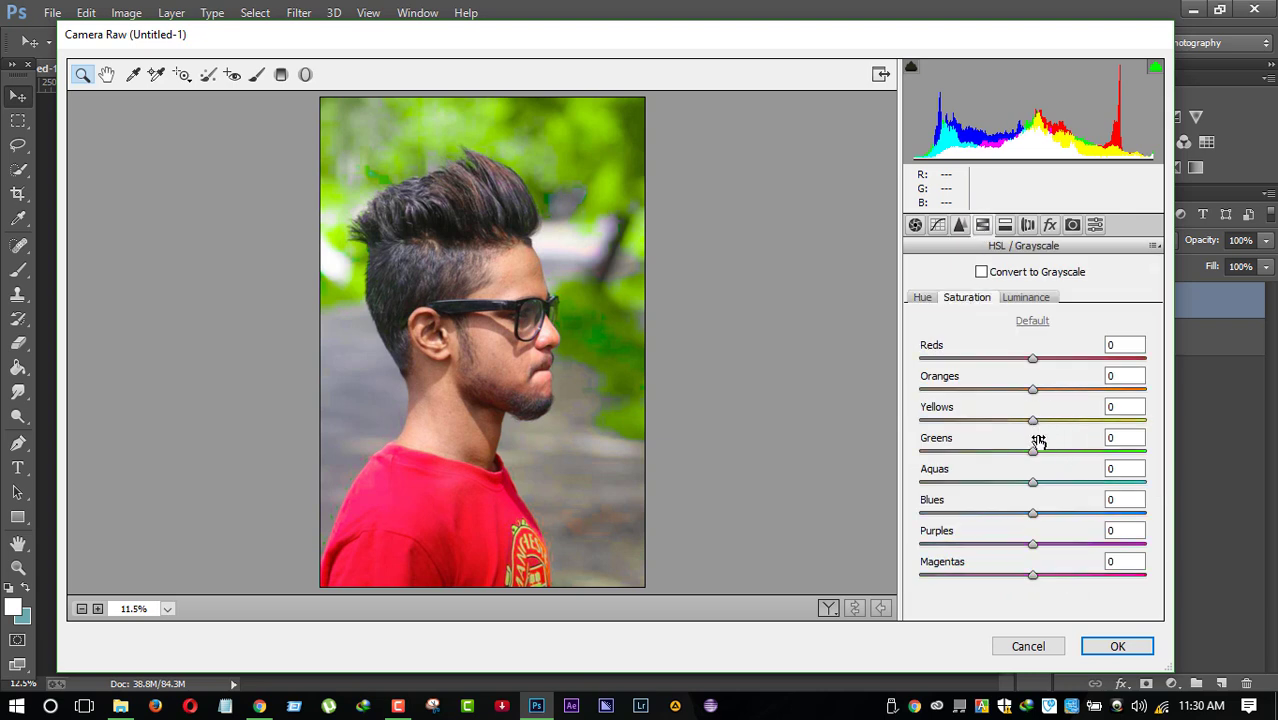
pyautogui.moveTo(1037, 428)
pyautogui.mouseDown()
pyautogui.moveTo(915, 405)
pyautogui.moveTo(1103, 405)
pyautogui.mouseUp()
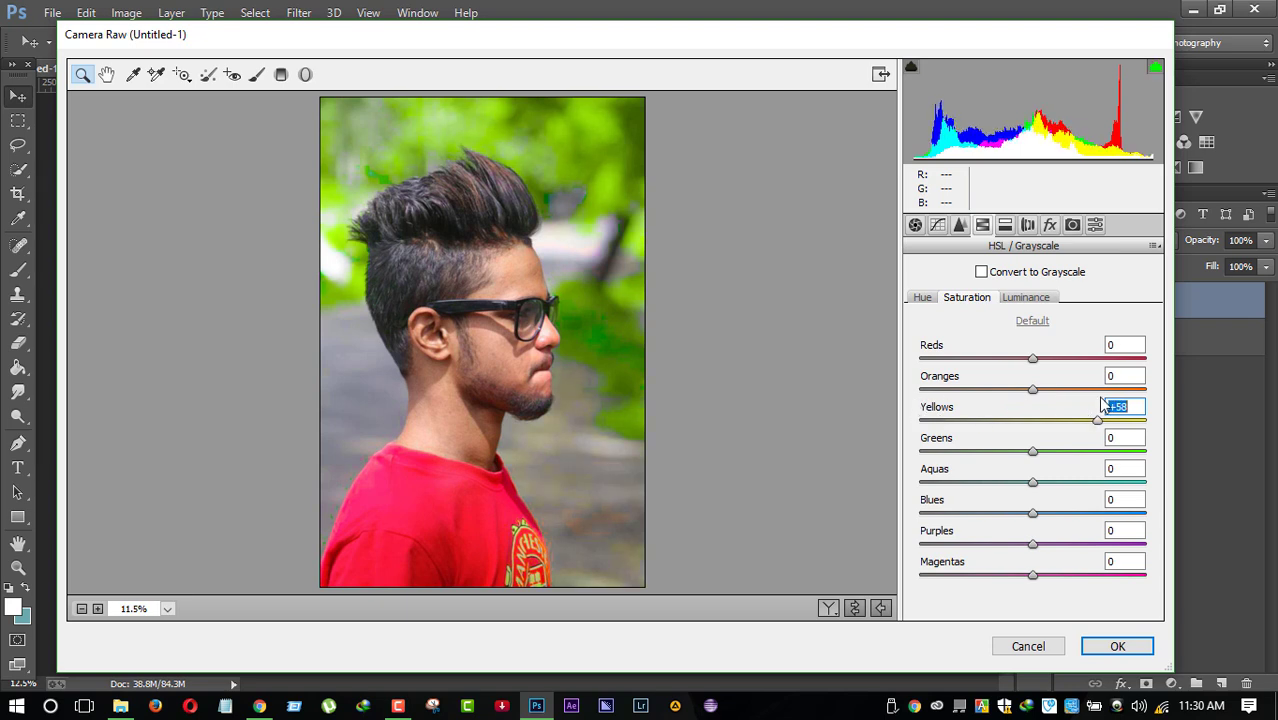
pyautogui.moveTo(1033, 450); pyautogui.dragTo(1124, 420)
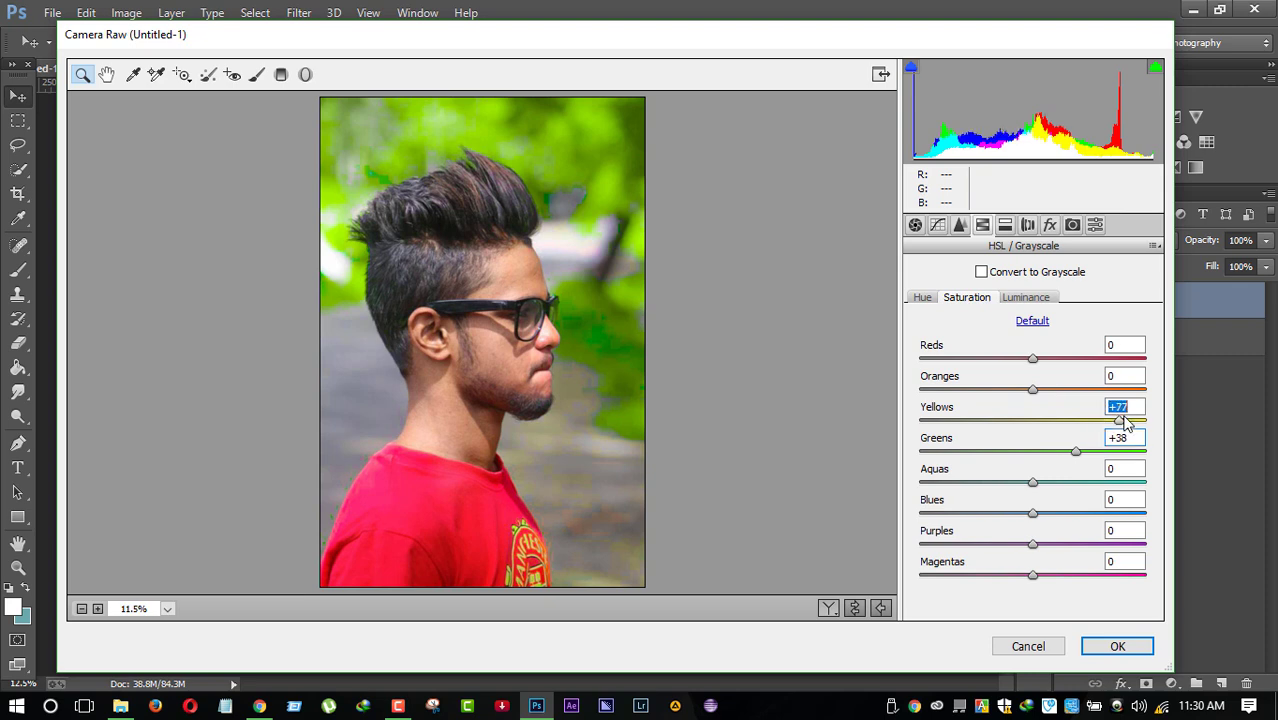
# Step: Set the Yellows hue to +8 and apply the Camera Raw pass
pyautogui.click(922, 298)
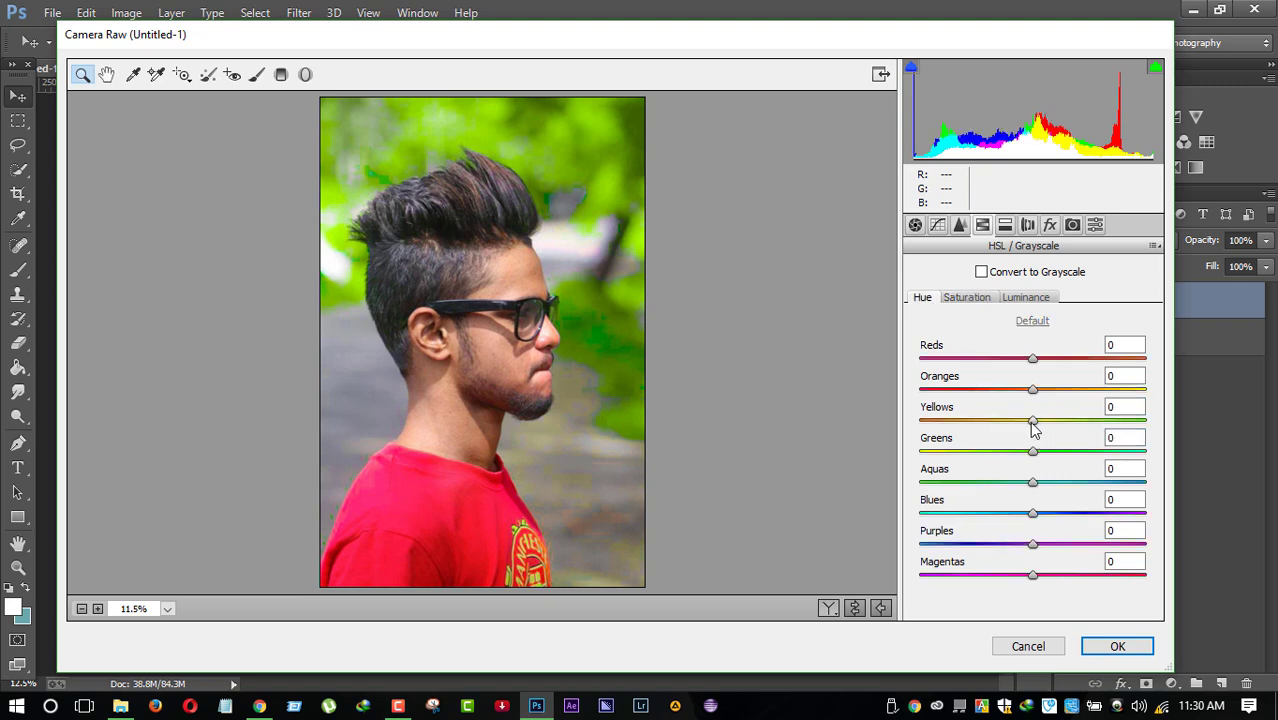
pyautogui.moveTo(1018, 420)
pyautogui.mouseDown()
pyautogui.moveTo(1061, 420)
pyautogui.moveTo(1016, 443)
pyautogui.mouseUp()
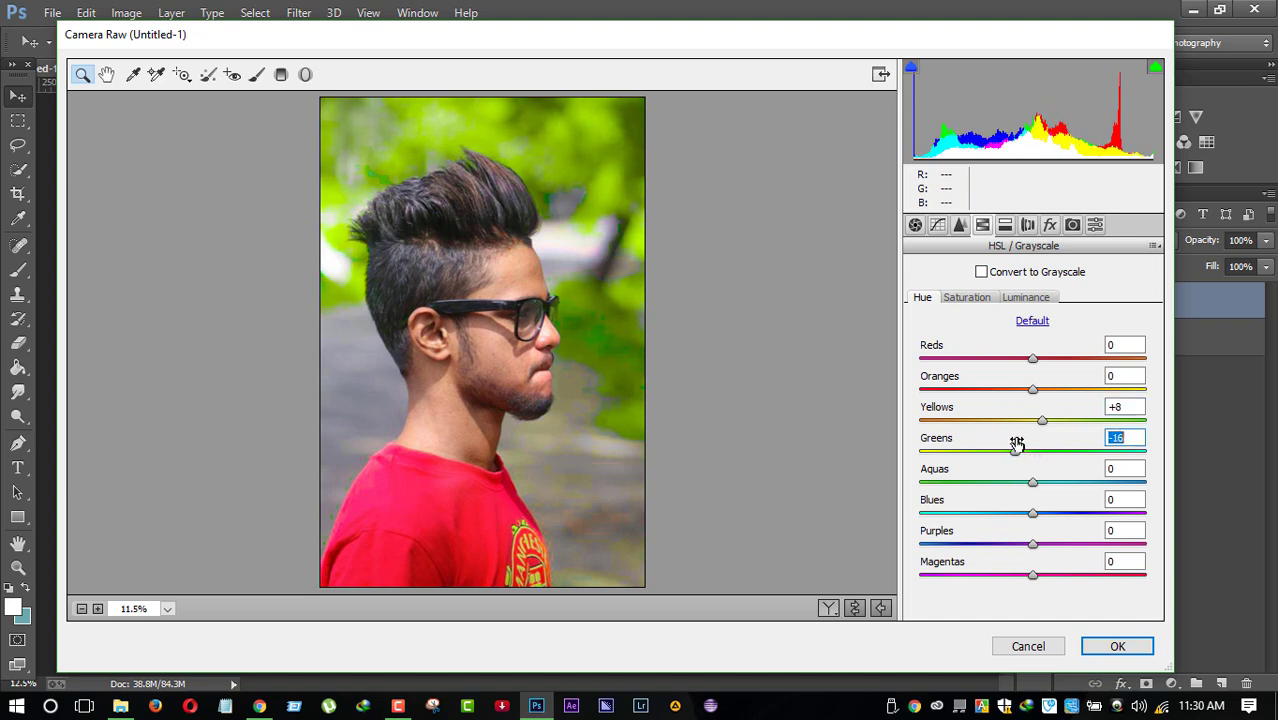
pyautogui.click(1118, 647)
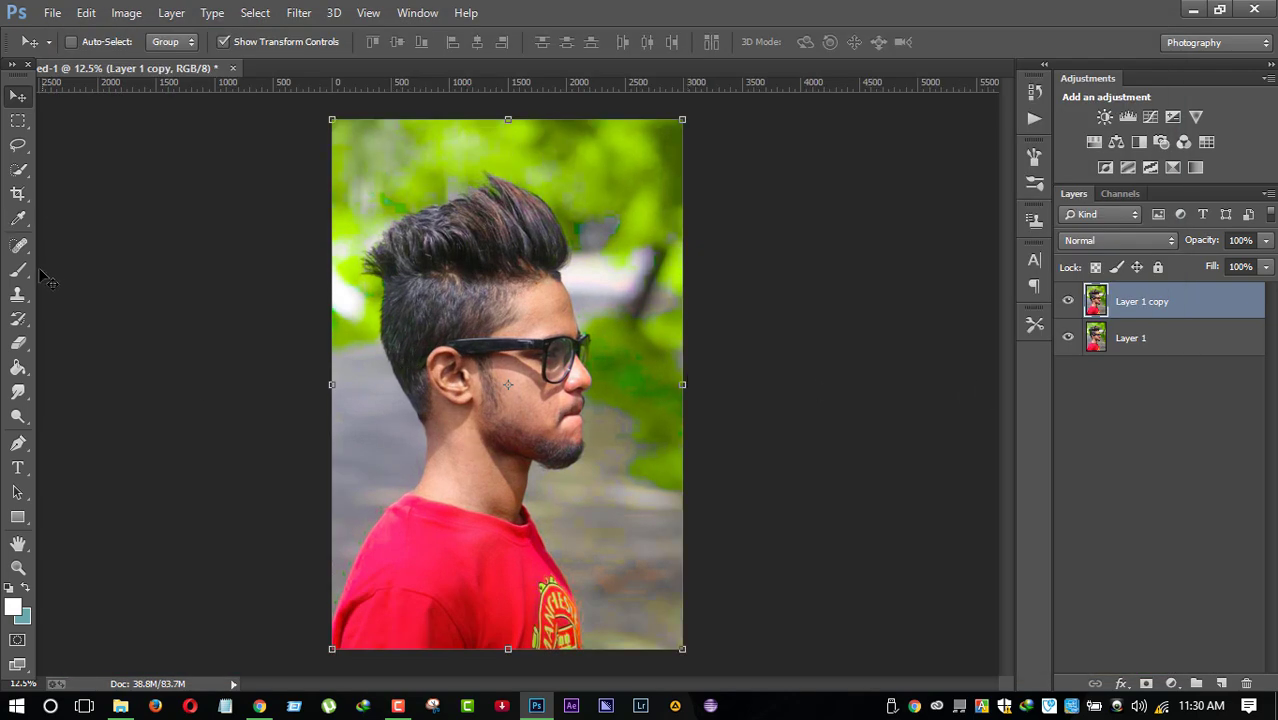
# Step: Erase more of the copy at 40% opacity, then flatten everything into one Background layer
pyautogui.click(18, 343)
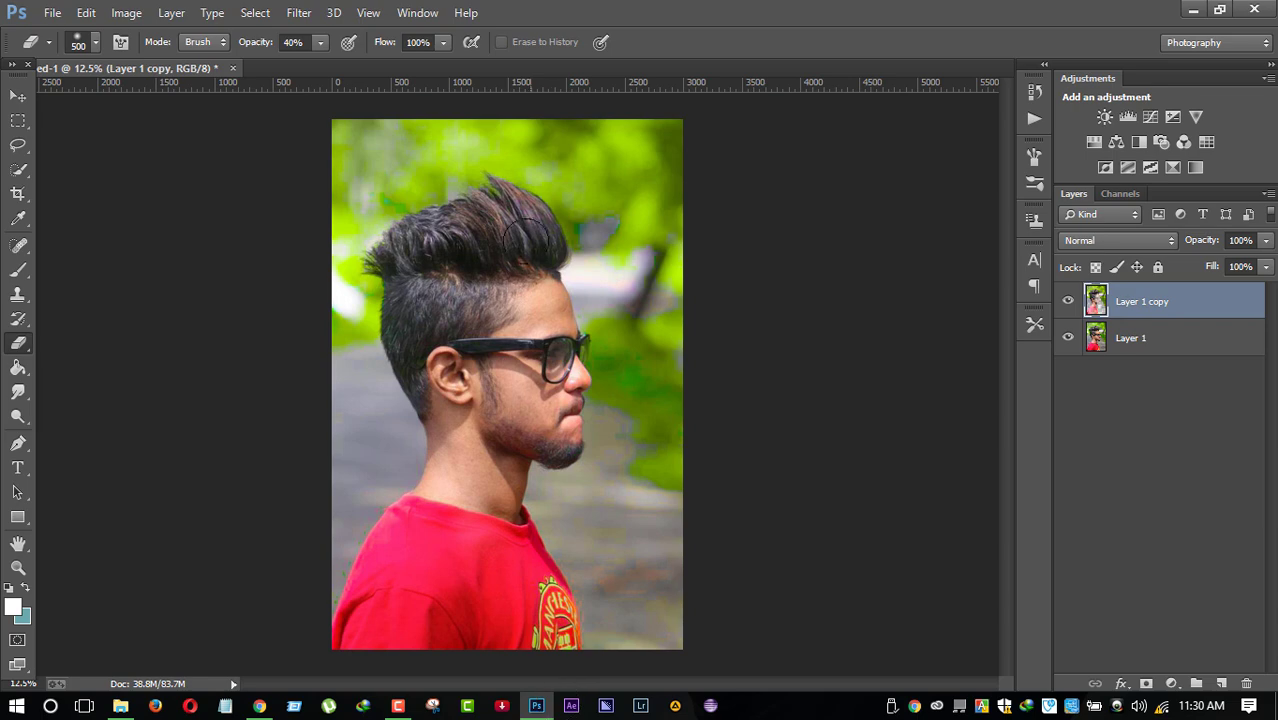
pyautogui.rightClick(1197, 297)
pyautogui.click(897, 584)
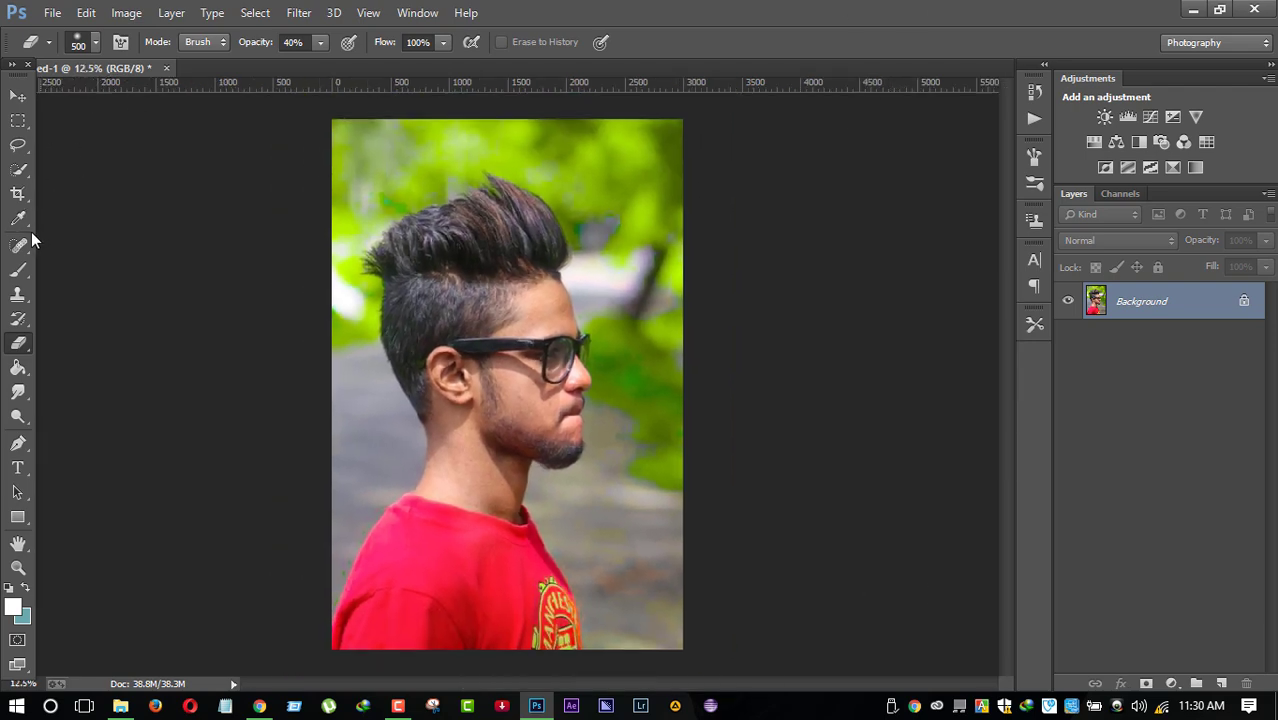
# Step: Zoom in and spot-heal blemishes on the chin, cheek, neck and forehead, then zoom out
pyautogui.click(18, 245)
pyautogui.hotkey('ctrl', '+')
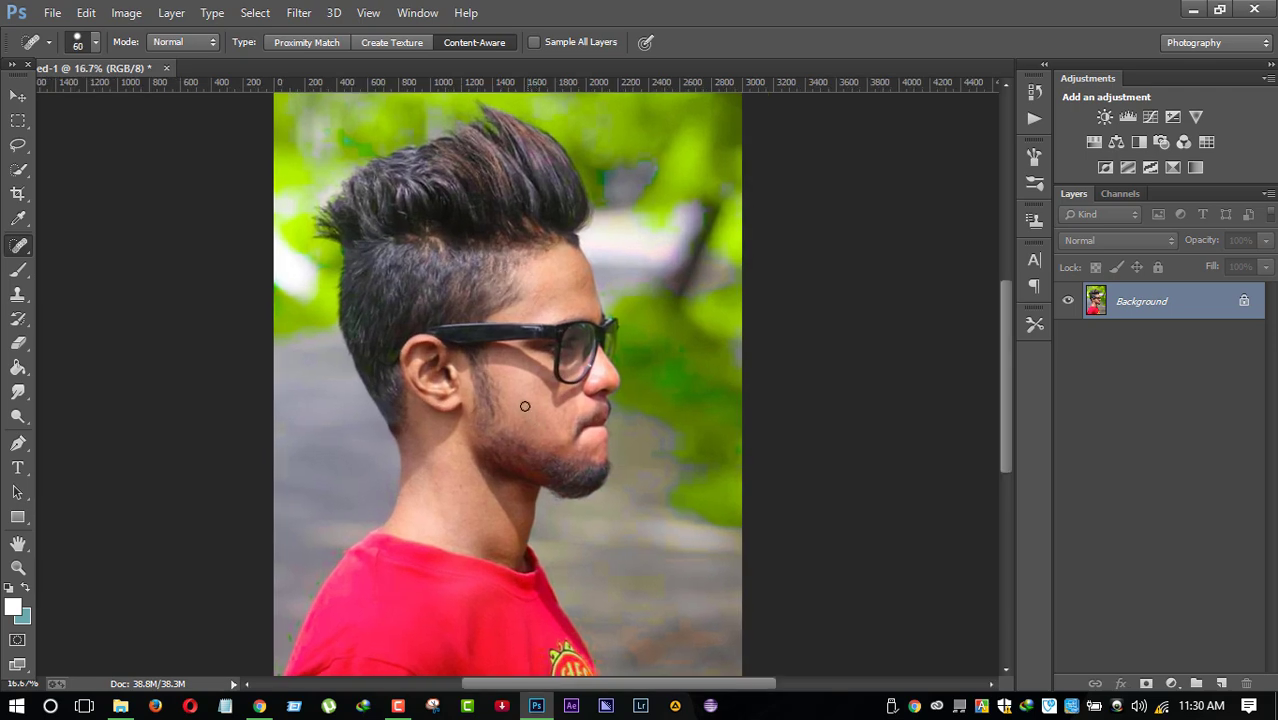
pyautogui.hotkey('ctrl', '+')
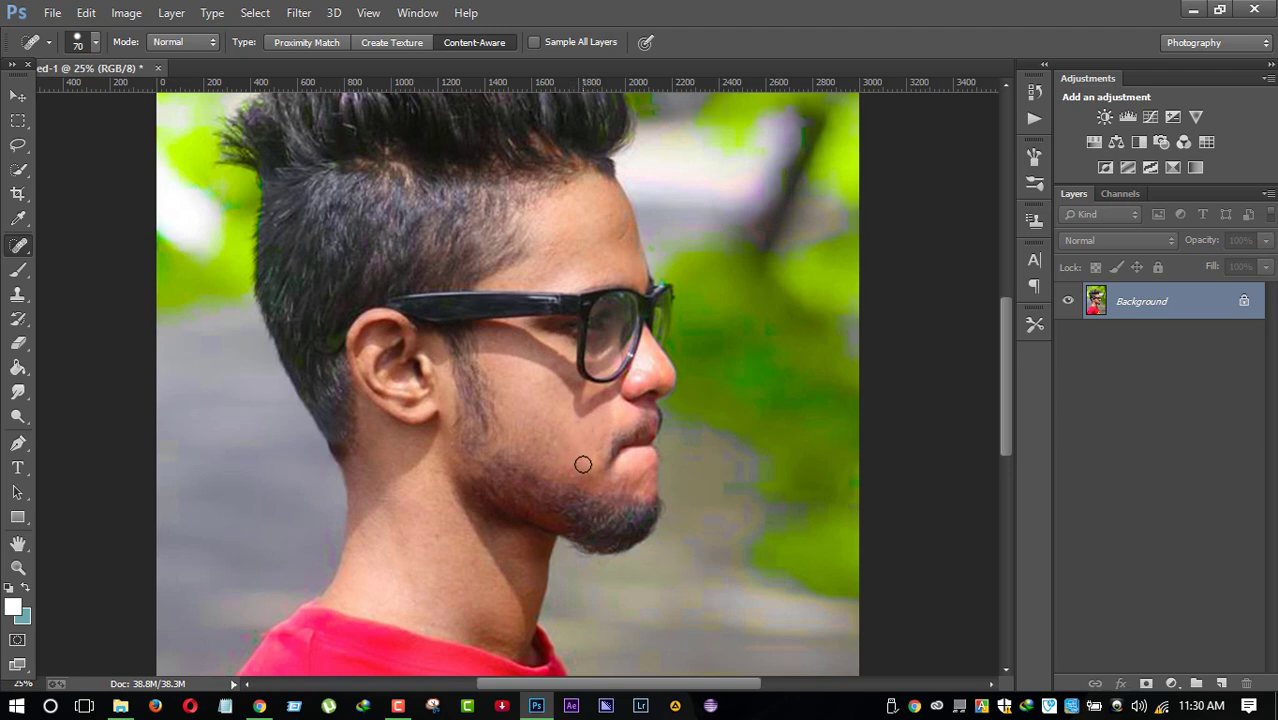
pyautogui.click(580, 465)
pyautogui.click(555, 438)
pyautogui.click(441, 535)
pyautogui.scroll(1, 525, 490)
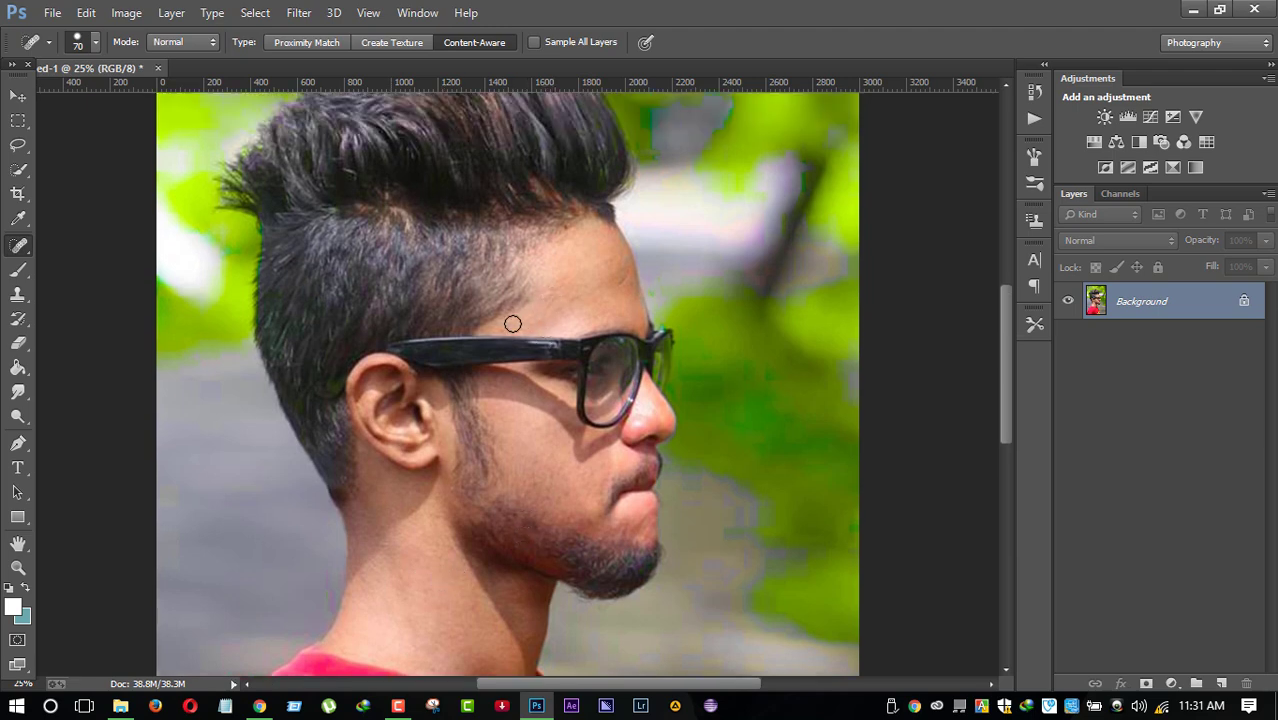
pyautogui.click(568, 298)
pyautogui.hotkey('ctrl', '-')
pyautogui.hotkey('ctrl', '-')
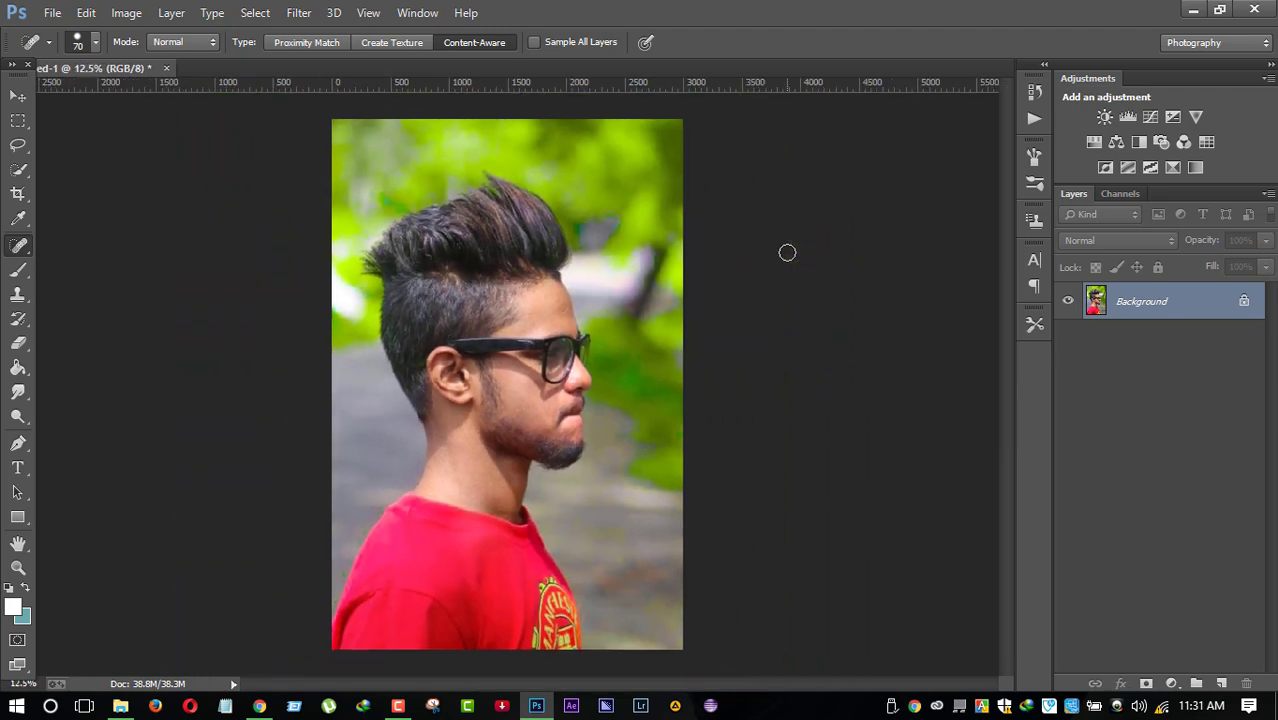
# Step: In the Camera Raw Filter, lower Clarity, raise Saturation slightly and lift Blacks to +36
pyautogui.click(298, 12)
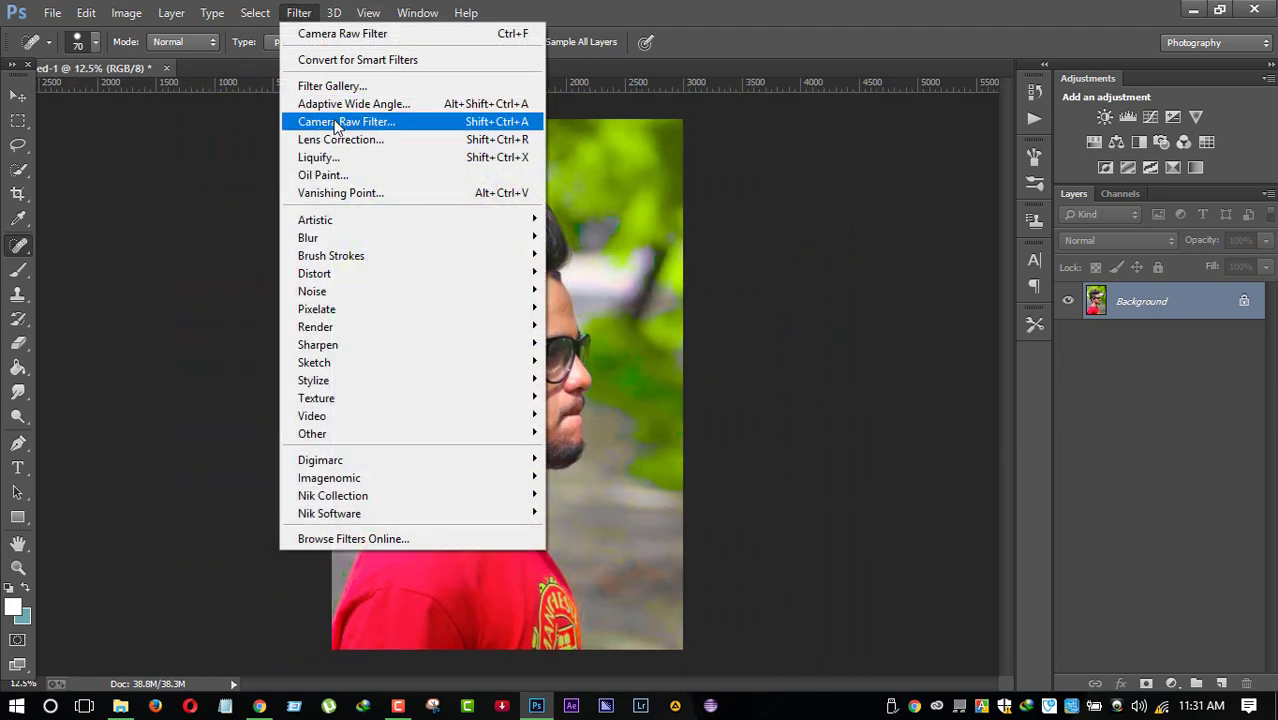
pyautogui.click(340, 122)
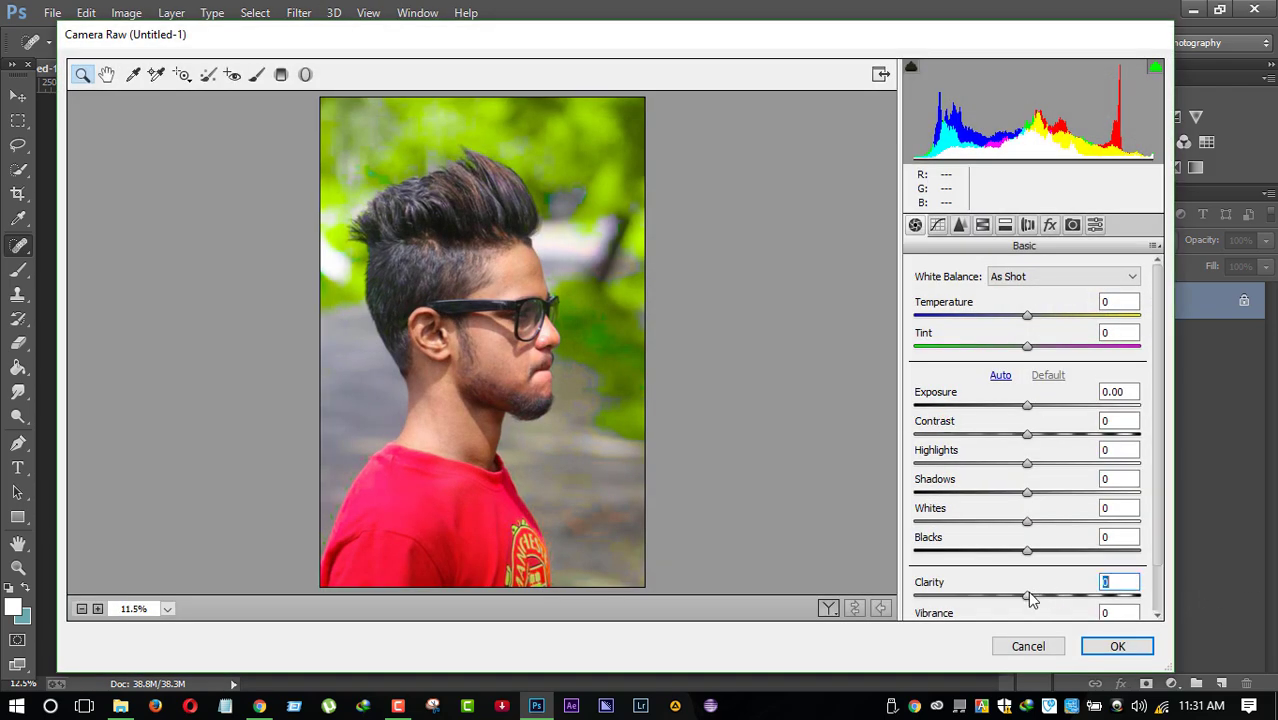
pyautogui.moveTo(1028, 592)
pyautogui.mouseDown()
pyautogui.moveTo(1040, 590)
pyautogui.moveTo(1013, 584)
pyautogui.moveTo(1039, 592)
pyautogui.moveTo(1014, 546)
pyautogui.mouseUp()
pyautogui.scroll(-2, 1039, 583)
pyautogui.scroll(-1, 1012, 543)
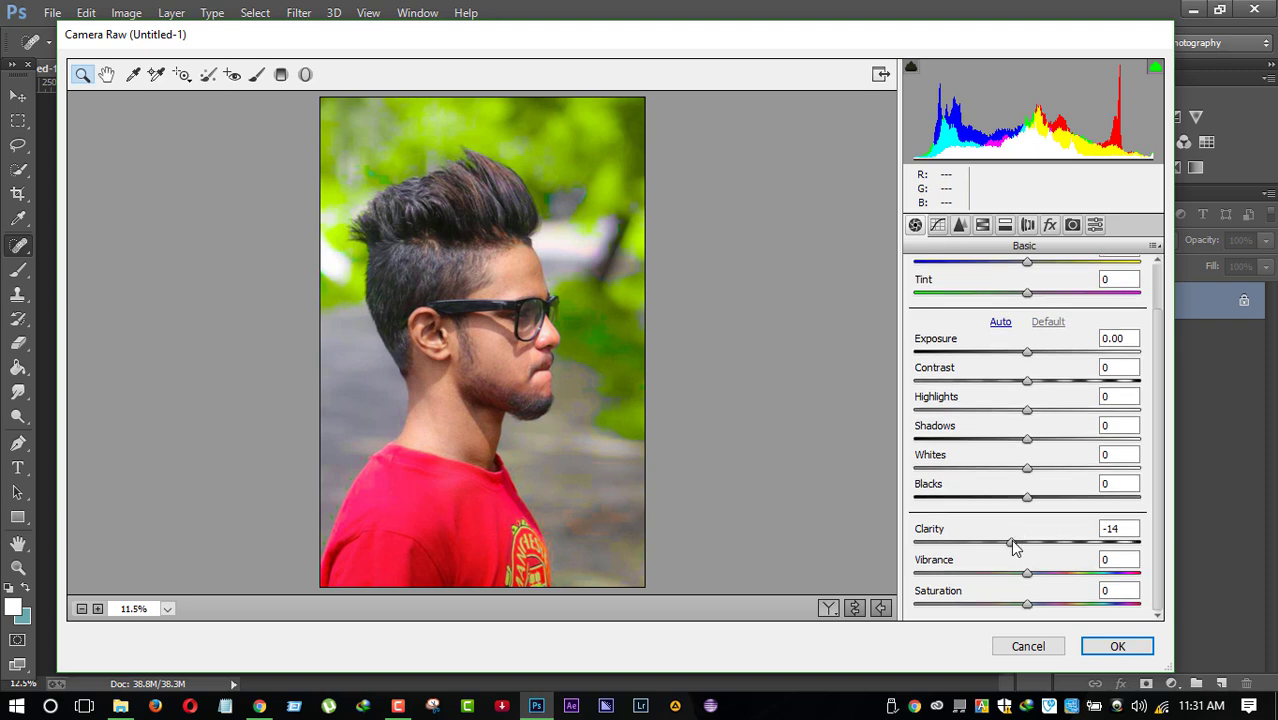
pyautogui.moveTo(1027, 607)
pyautogui.mouseDown()
pyautogui.moveTo(1064, 606)
pyautogui.moveTo(1012, 597)
pyautogui.moveTo(1027, 595)
pyautogui.moveTo(1011, 573)
pyautogui.moveTo(1029, 573)
pyautogui.mouseUp()
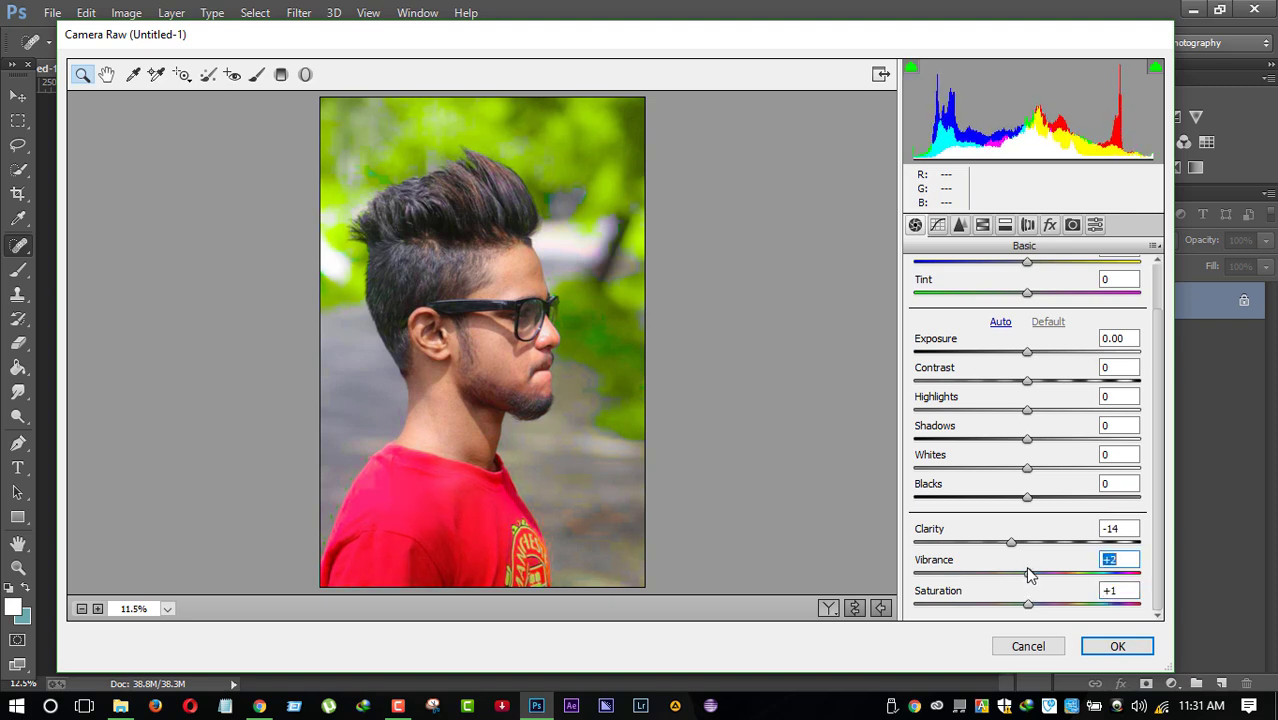
pyautogui.moveTo(1027, 497)
pyautogui.mouseDown()
pyautogui.moveTo(1068, 498)
pyautogui.moveTo(1004, 469)
pyautogui.moveTo(1048, 468)
pyautogui.moveTo(1004, 443)
pyautogui.moveTo(1040, 450)
pyautogui.moveTo(1004, 406)
pyautogui.moveTo(1024, 408)
pyautogui.moveTo(1013, 364)
pyautogui.mouseUp()
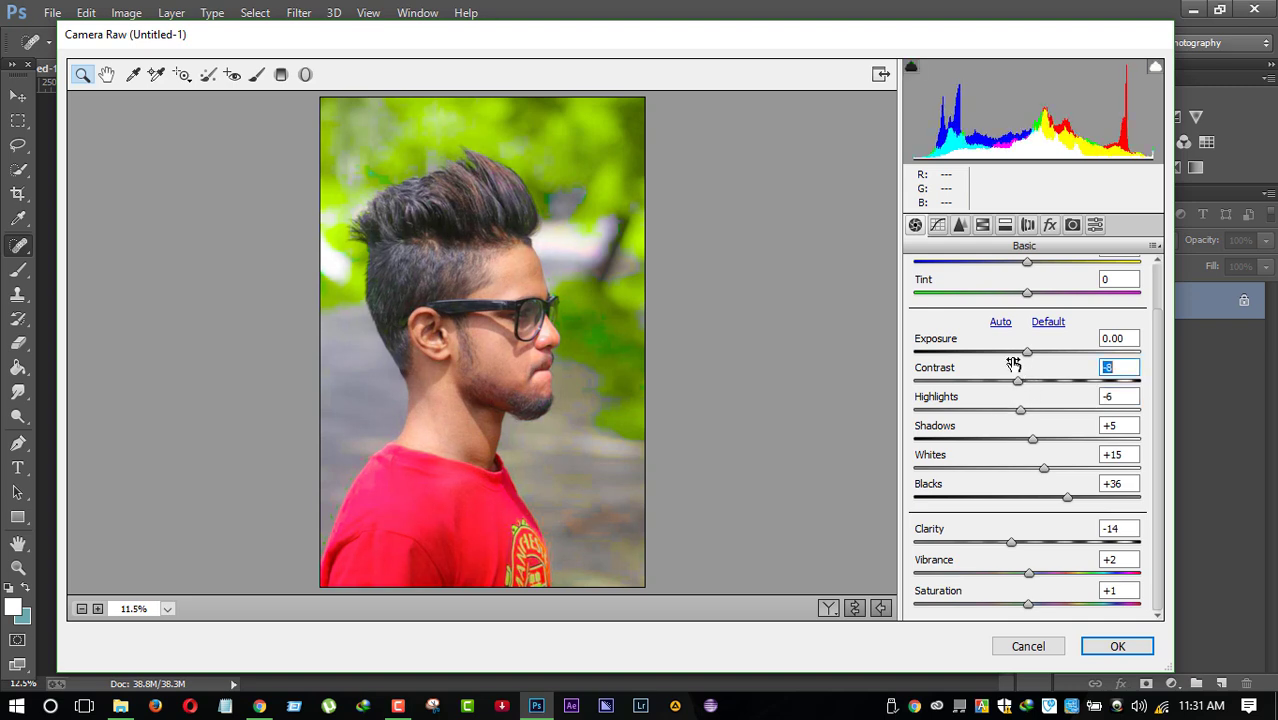
# Step: Set Detail sharpening to 31 and luminance noise reduction to 3
pyautogui.click(960, 225)
pyautogui.moveTo(935, 461)
pyautogui.mouseDown()
pyautogui.moveTo(973, 456)
pyautogui.moveTo(921, 456)
pyautogui.mouseUp()
pyautogui.moveTo(955, 309); pyautogui.dragTo(962, 305)
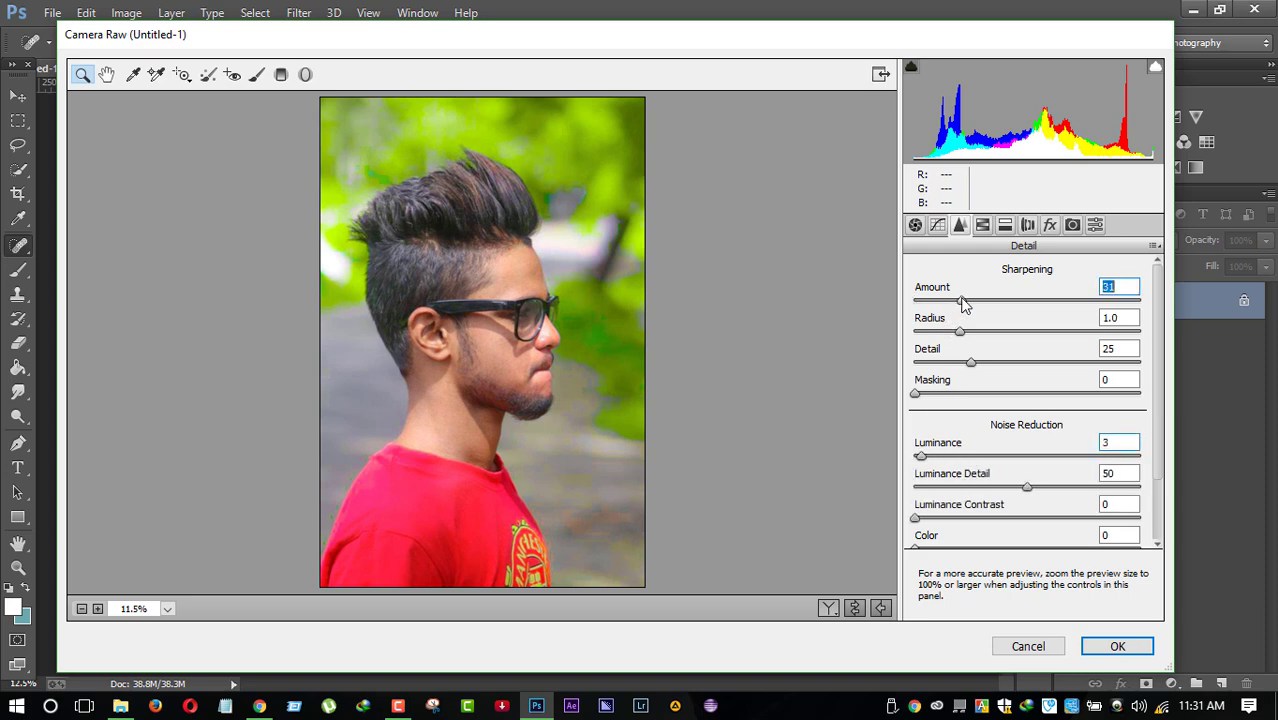
# Step: Brighten orange luminance; set saturation Oranges -27, Yellows +32, Greens +21, Blues strongly down
pyautogui.click(983, 225)
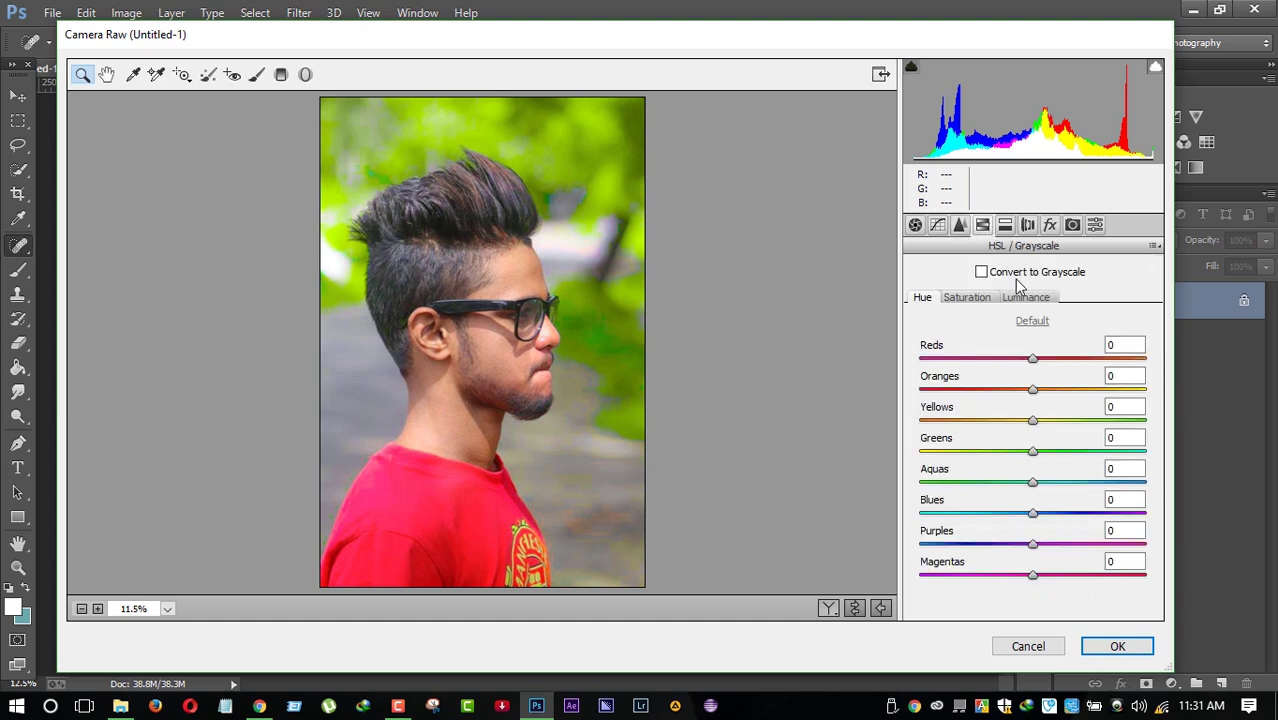
pyautogui.click(1026, 297)
pyautogui.moveTo(1035, 393)
pyautogui.mouseDown()
pyautogui.moveTo(1080, 388)
pyautogui.moveTo(1017, 358)
pyautogui.moveTo(1031, 361)
pyautogui.mouseUp()
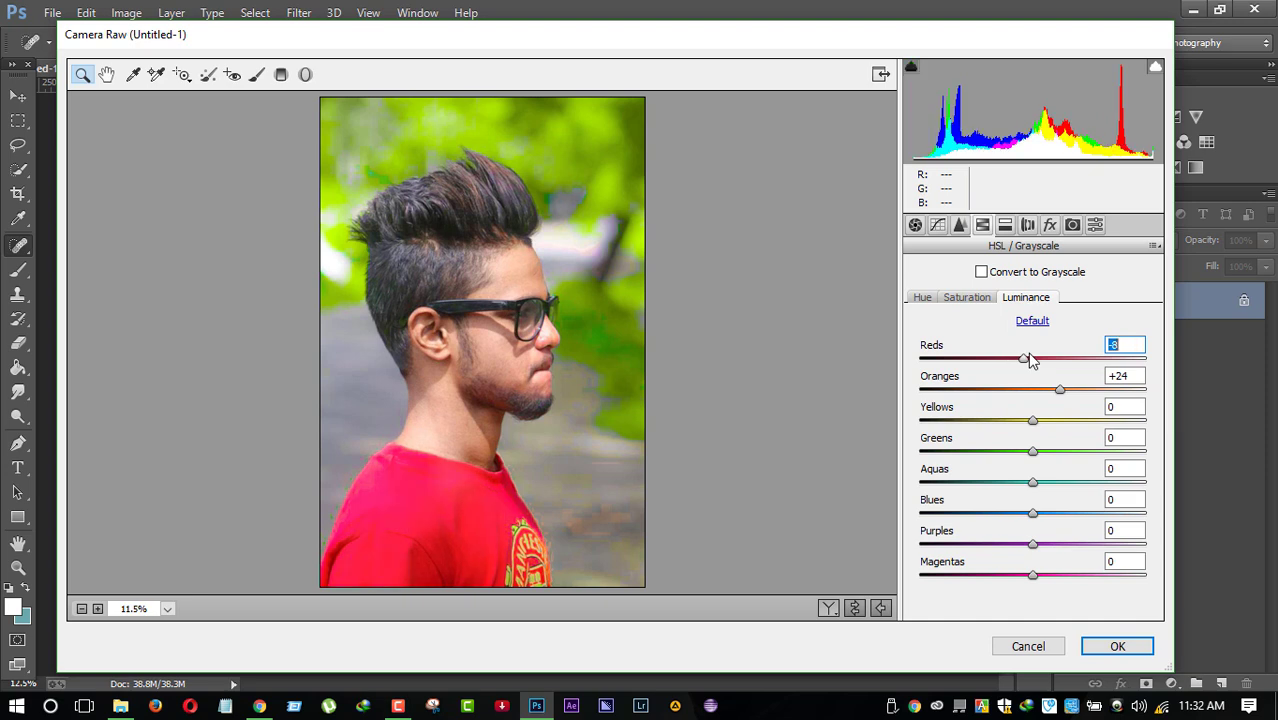
pyautogui.click(989, 303)
pyautogui.moveTo(1033, 389); pyautogui.dragTo(1004, 389)
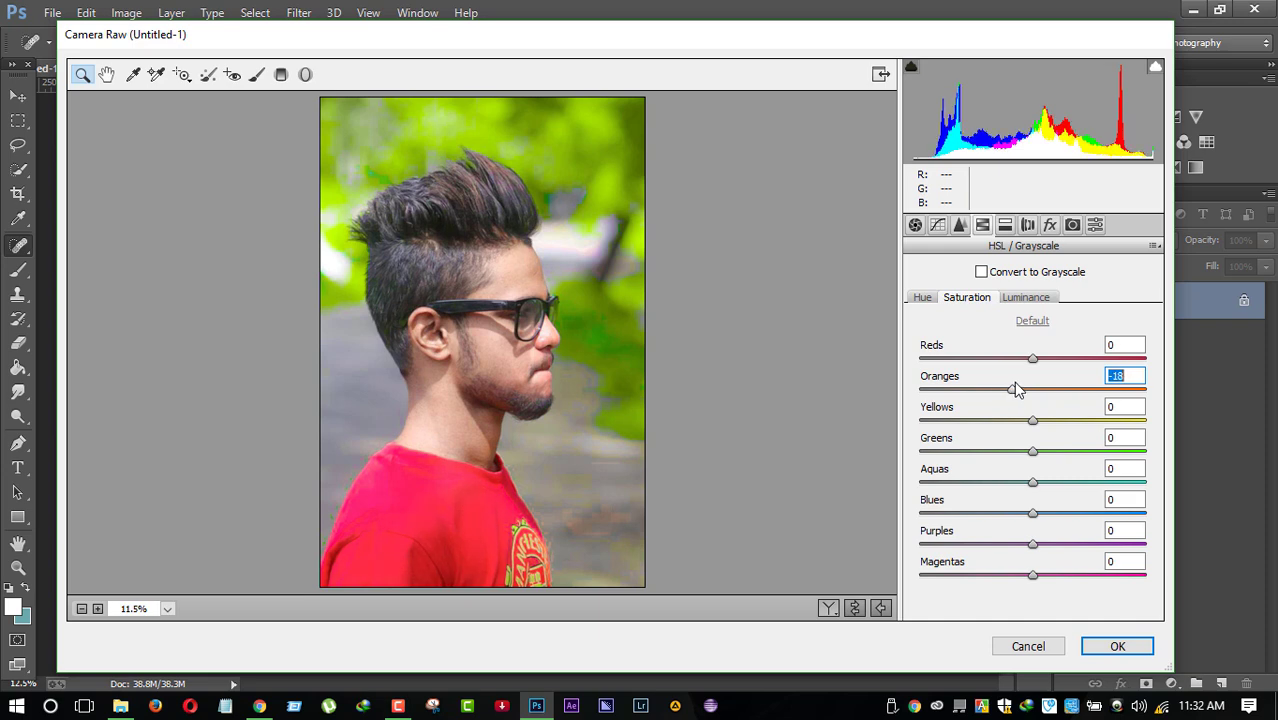
pyautogui.moveTo(1006, 389); pyautogui.dragTo(995, 386)
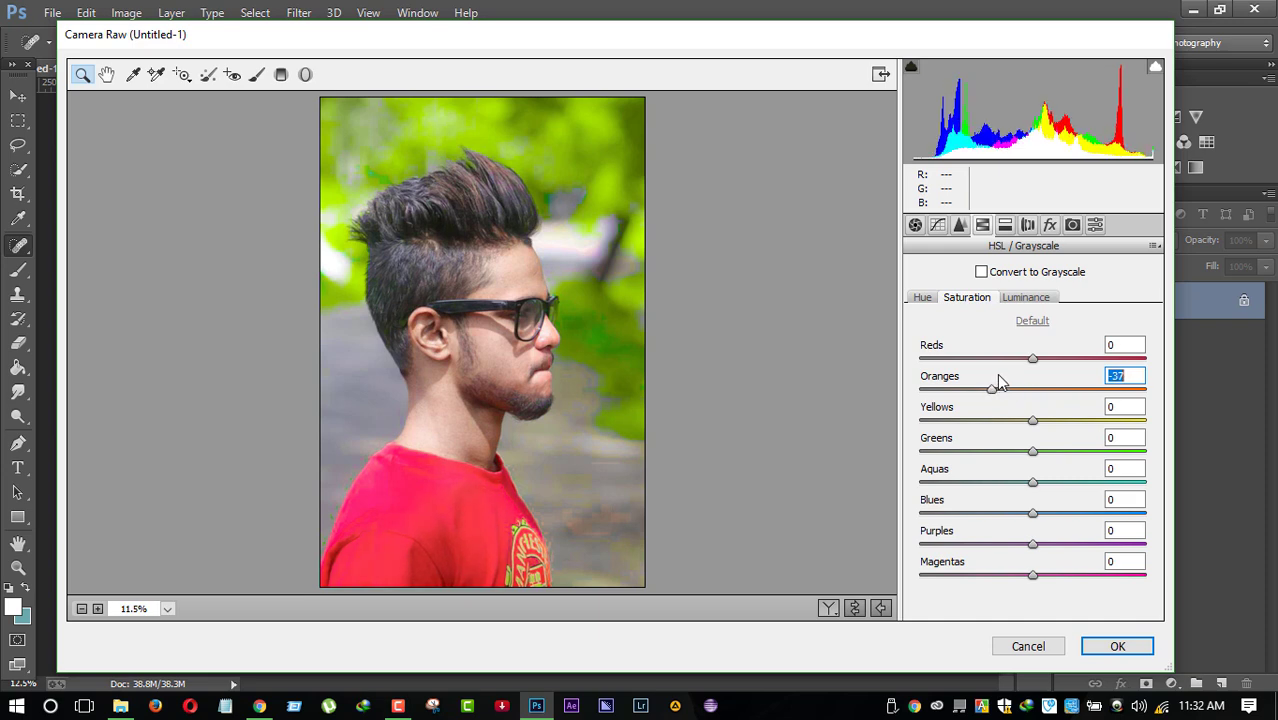
pyautogui.hotkey('ctrl', 'z')
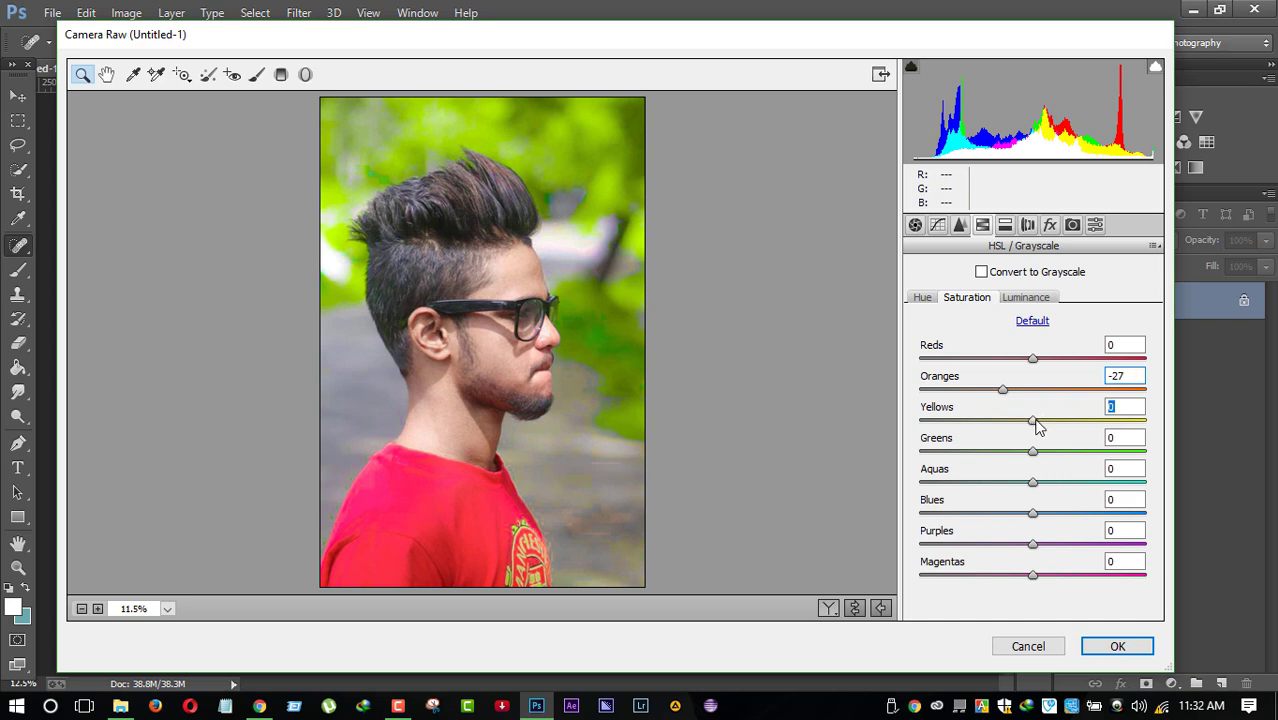
pyautogui.moveTo(1037, 424); pyautogui.dragTo(936, 398)
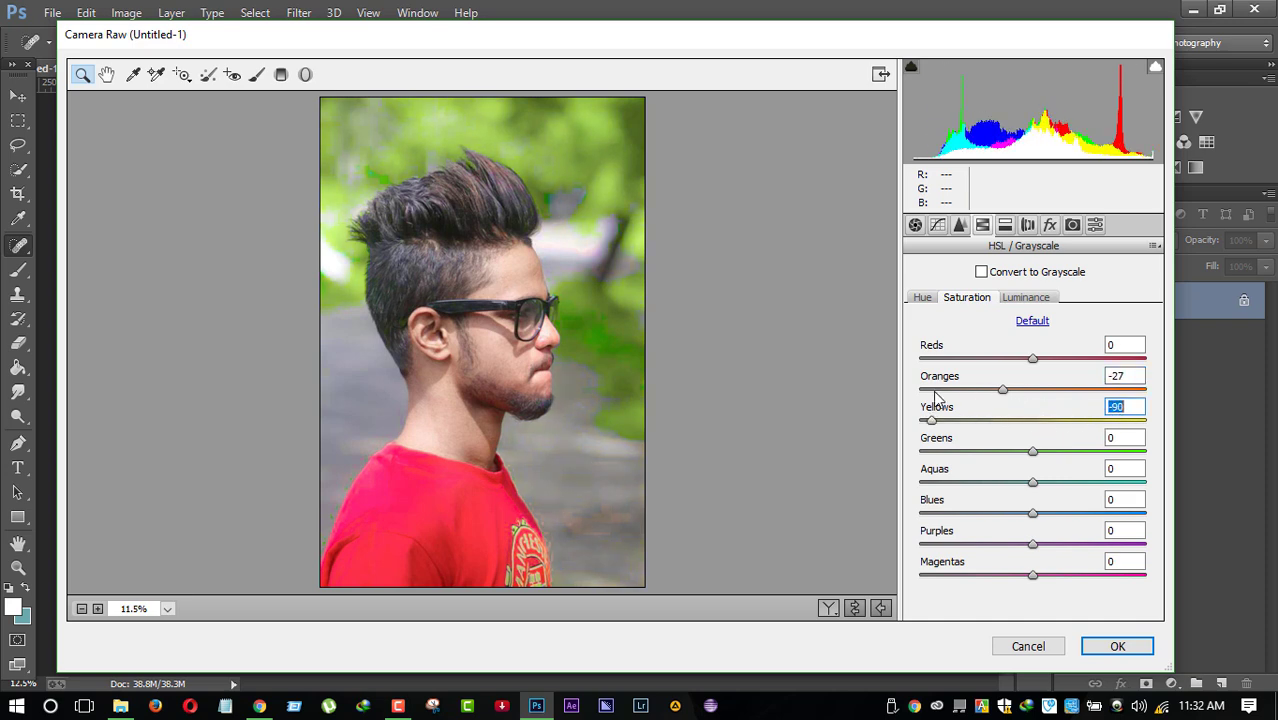
pyautogui.moveTo(1010, 398); pyautogui.dragTo(1069, 391)
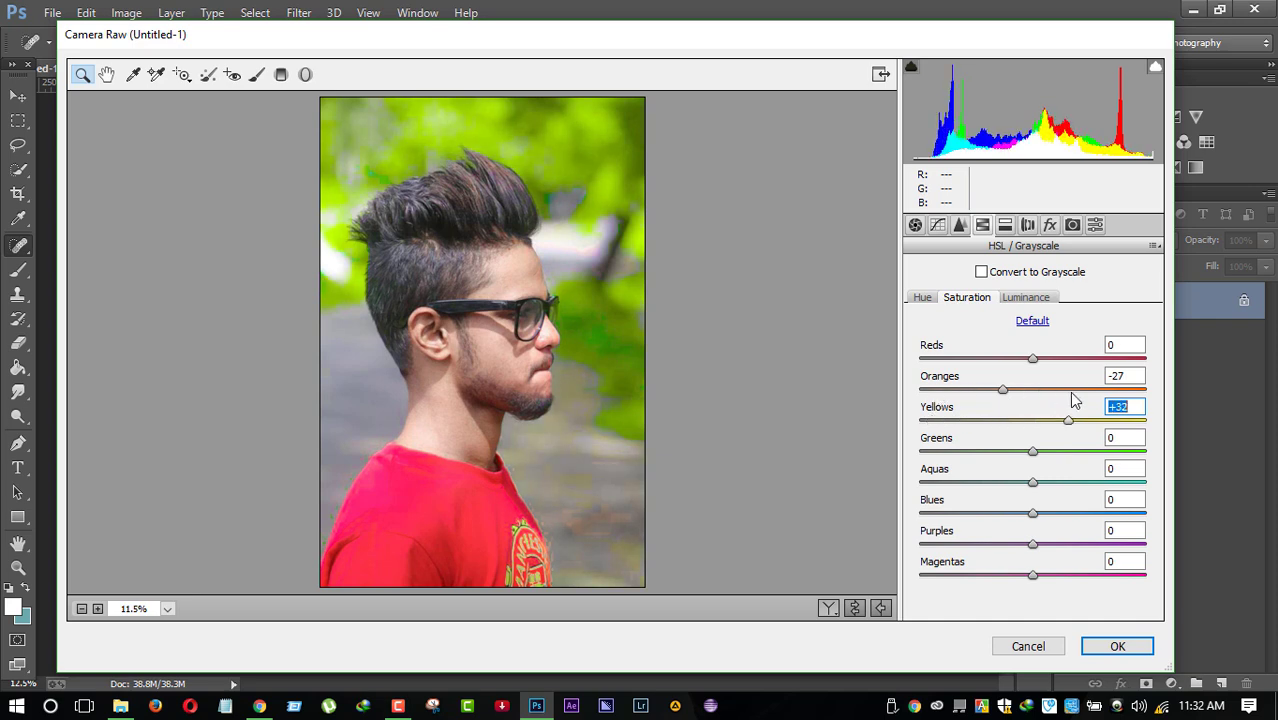
pyautogui.moveTo(1035, 453); pyautogui.dragTo(1058, 448)
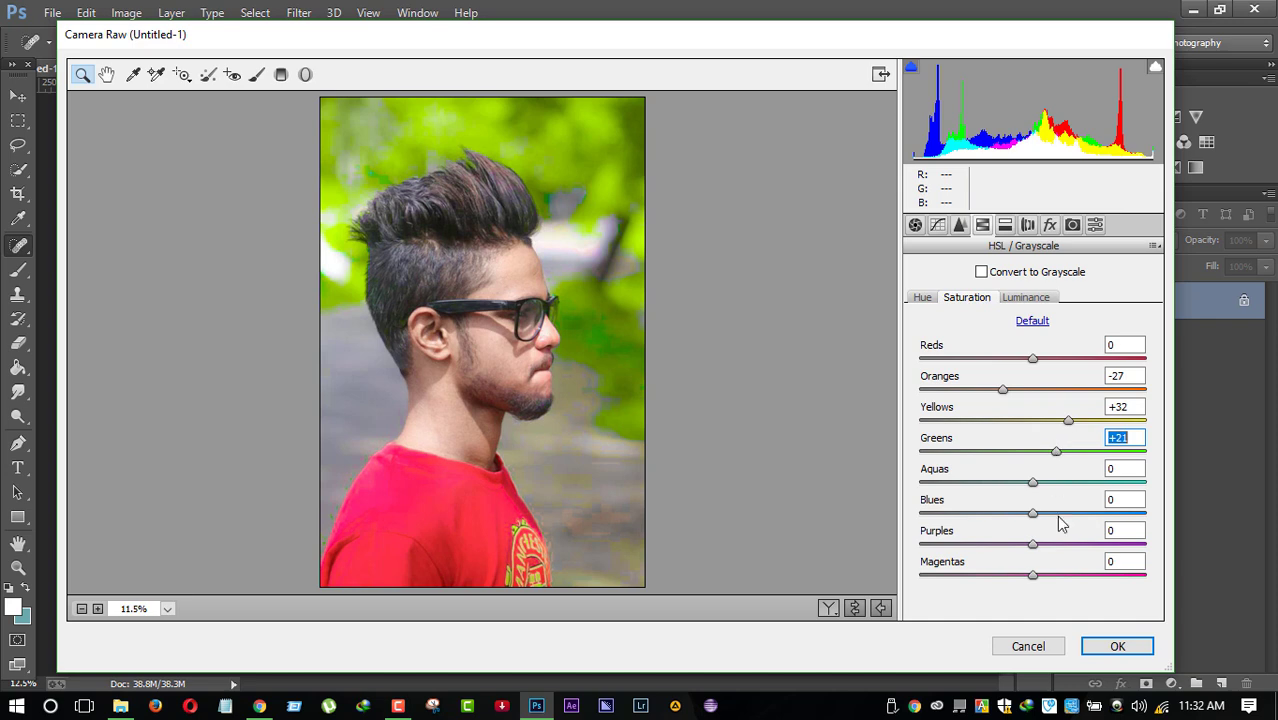
pyautogui.moveTo(1033, 513); pyautogui.dragTo(954, 512)
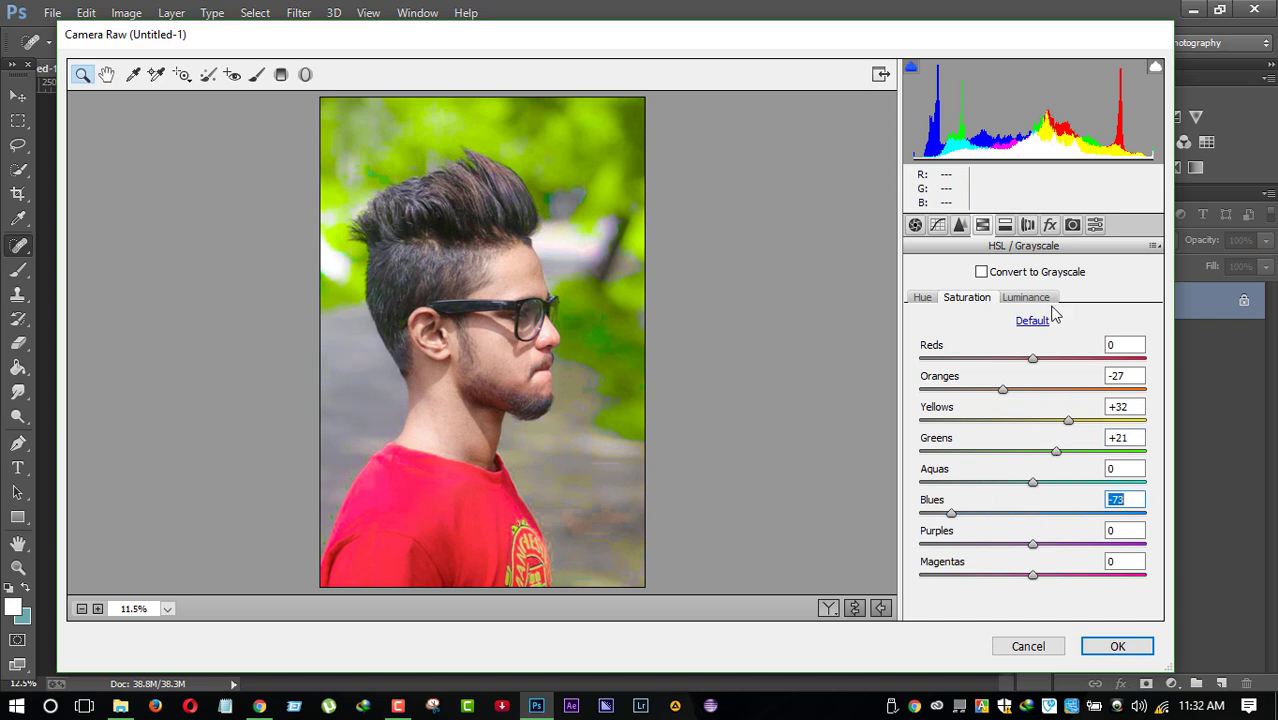
# Step: Add a -20 vignette and apply the Camera Raw adjustments
pyautogui.click(1050, 225)
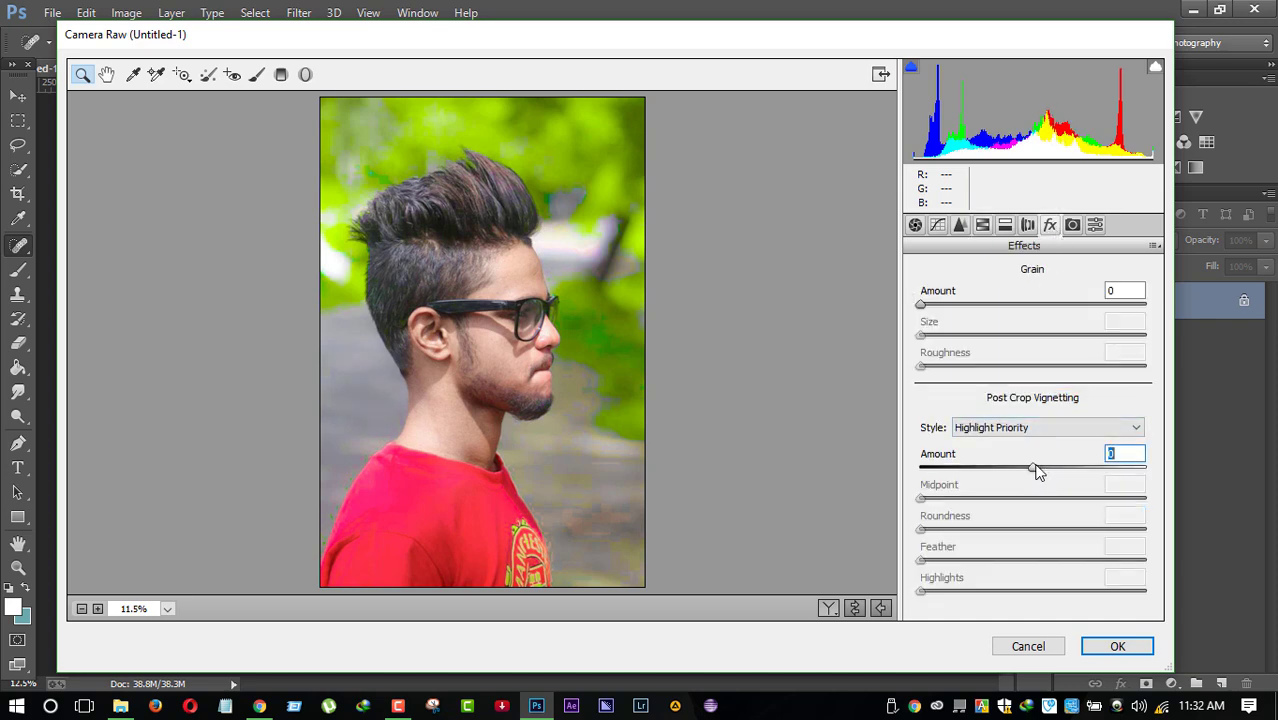
pyautogui.moveTo(1034, 467); pyautogui.dragTo(1012, 466)
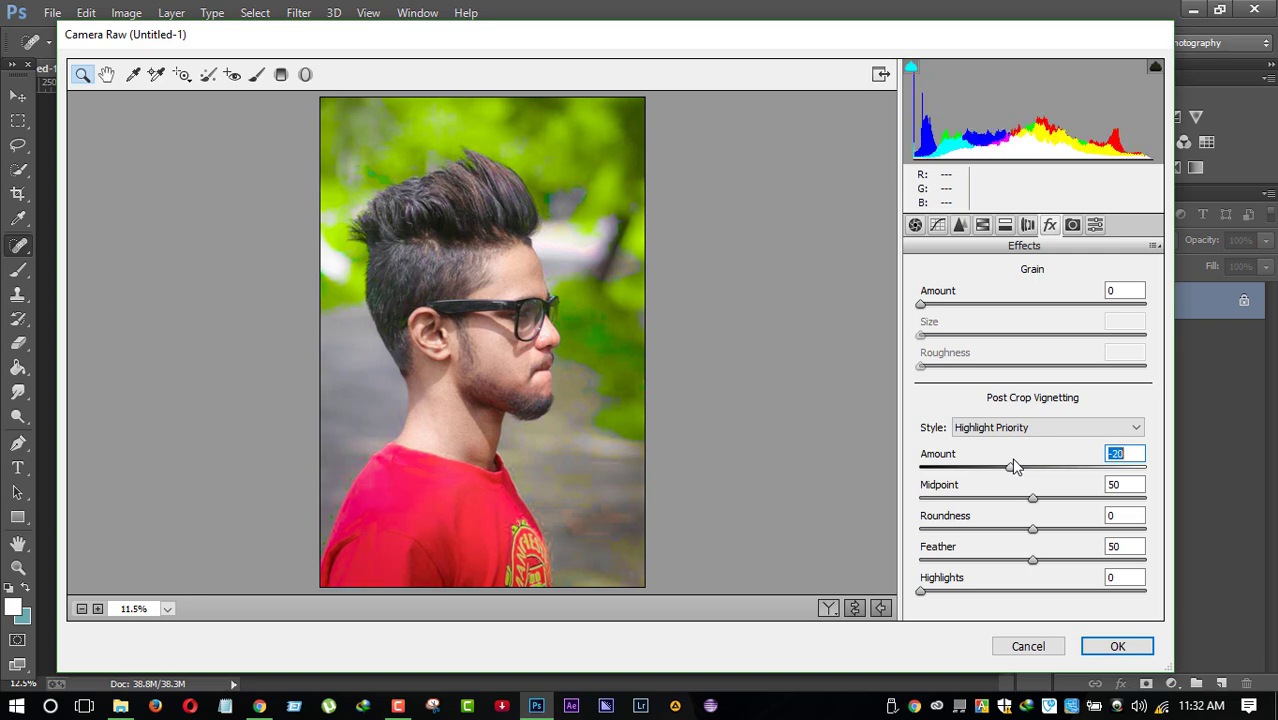
pyautogui.click(1117, 646)
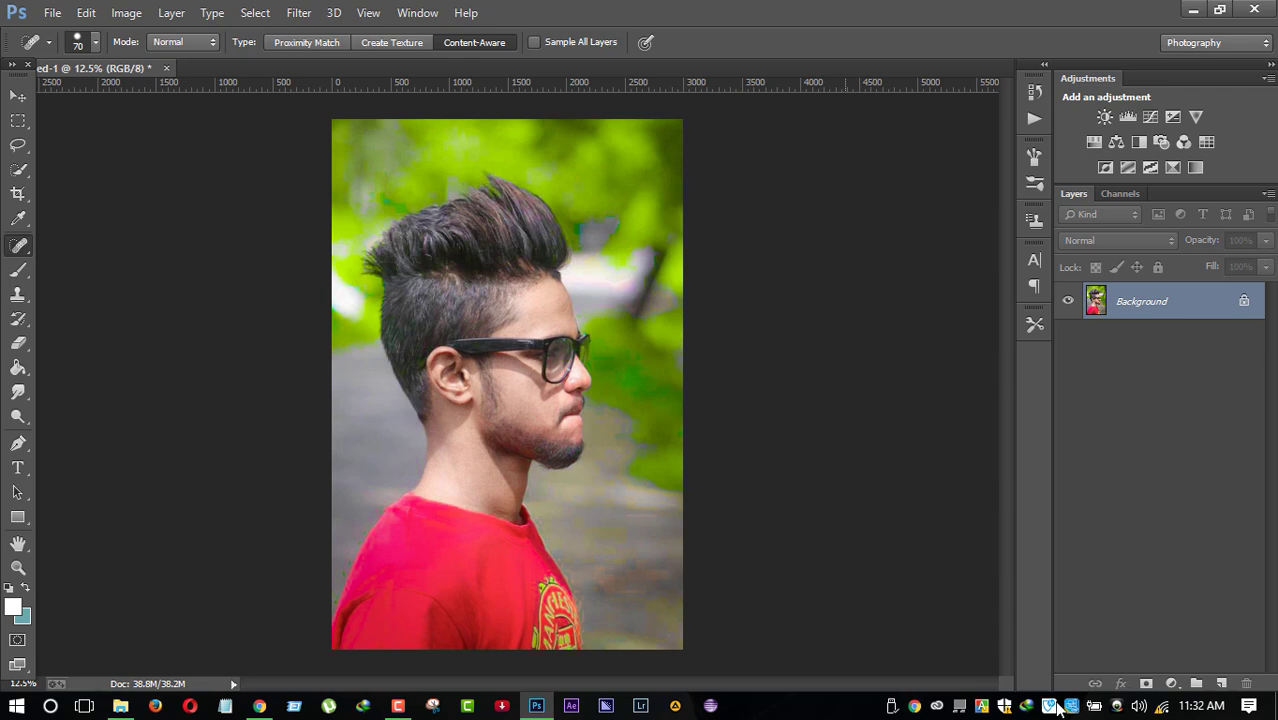
# Step: Add a new layer and paint a soft glow above the hair
pyautogui.moveTo(1236, 683); pyautogui.dragTo(1225, 692)
pyautogui.click(1224, 684)
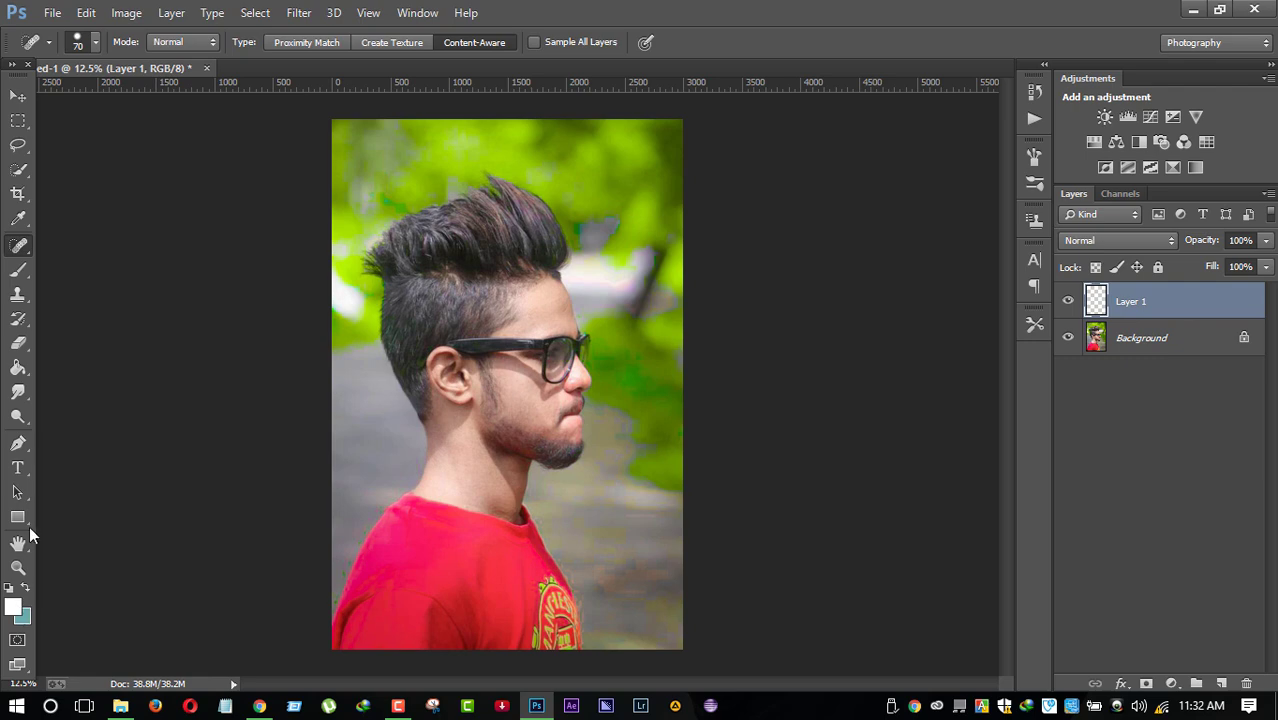
pyautogui.click(18, 270)
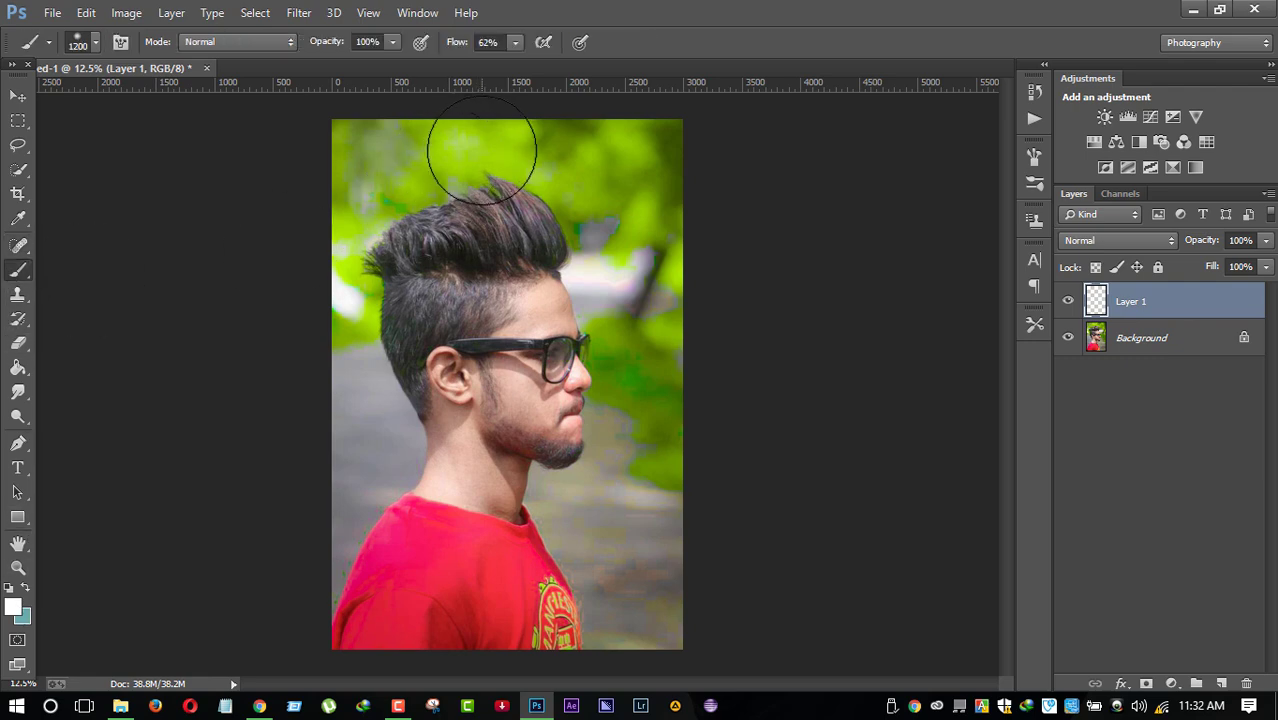
pyautogui.moveTo(481, 150)
pyautogui.mouseDown()
pyautogui.moveTo(385, 157)
pyautogui.moveTo(82, 34)
pyautogui.mouseUp()
# Step: Enlarge the glow and move it up and left over the hair
pyautogui.click(18, 95)
pyautogui.moveTo(595, 263); pyautogui.dragTo(988, 398)
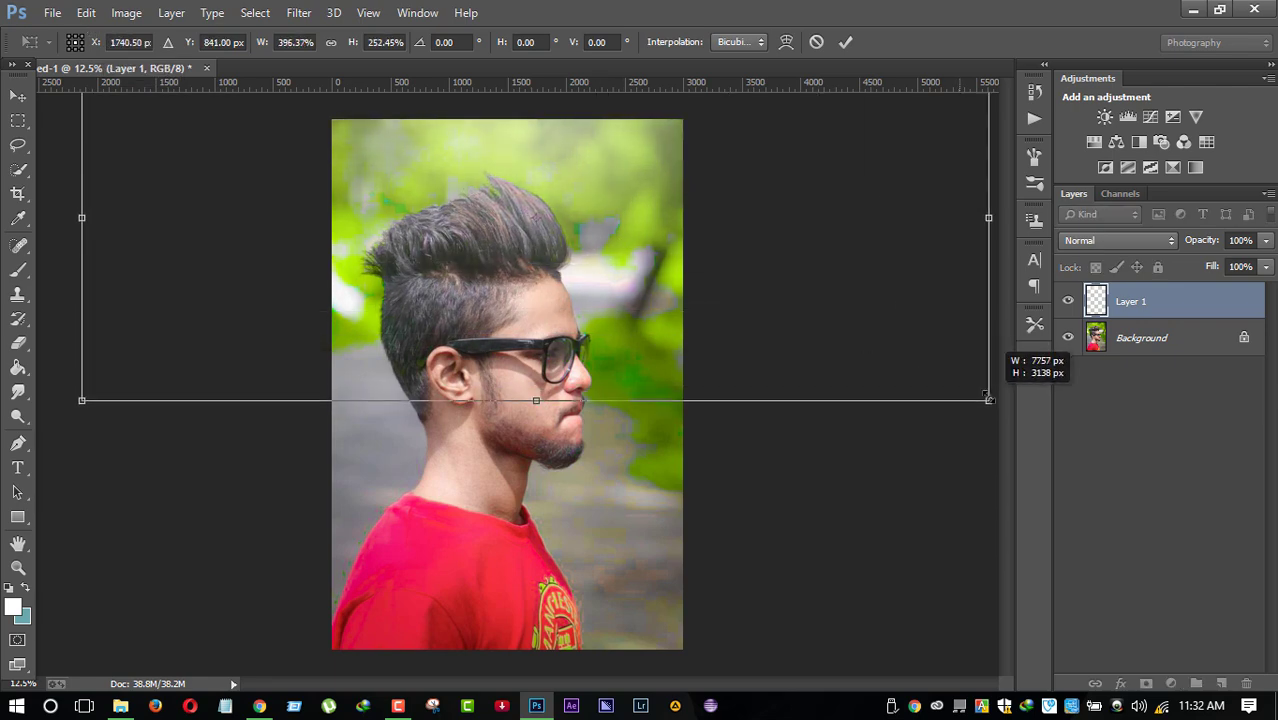
pyautogui.moveTo(846, 387); pyautogui.dragTo(785, 330)
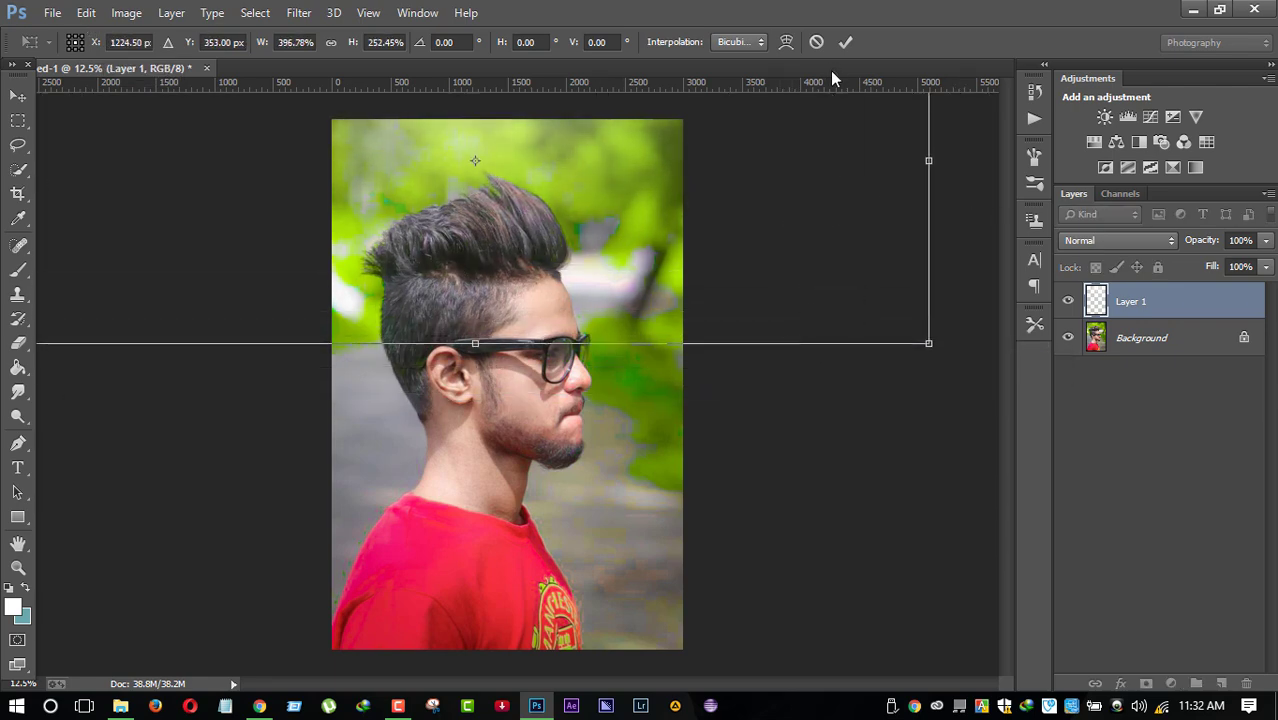
pyautogui.press('Return')
pyautogui.moveTo(662, 200); pyautogui.dragTo(670, 246)
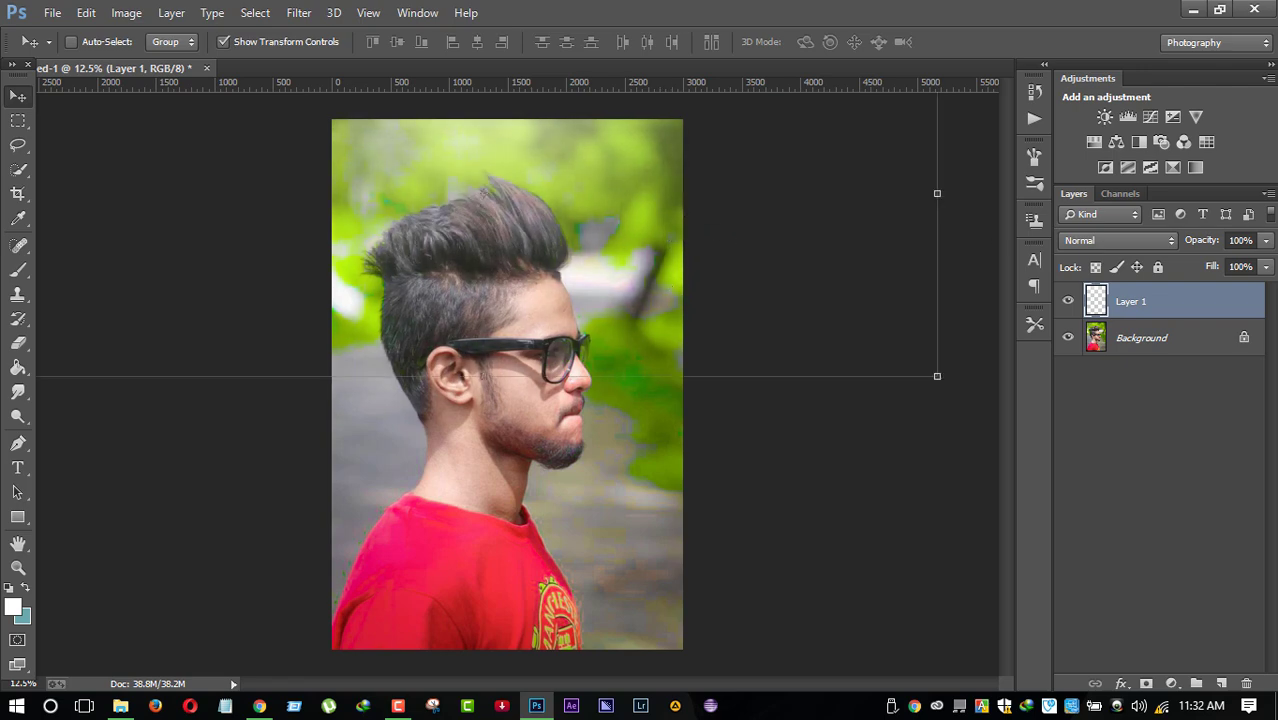
# Step: Set Layer 1 to 68% opacity and stretch the glow to about 153% height
pyautogui.click(1265, 240)
pyautogui.moveTo(1258, 262); pyautogui.dragTo(1238, 265)
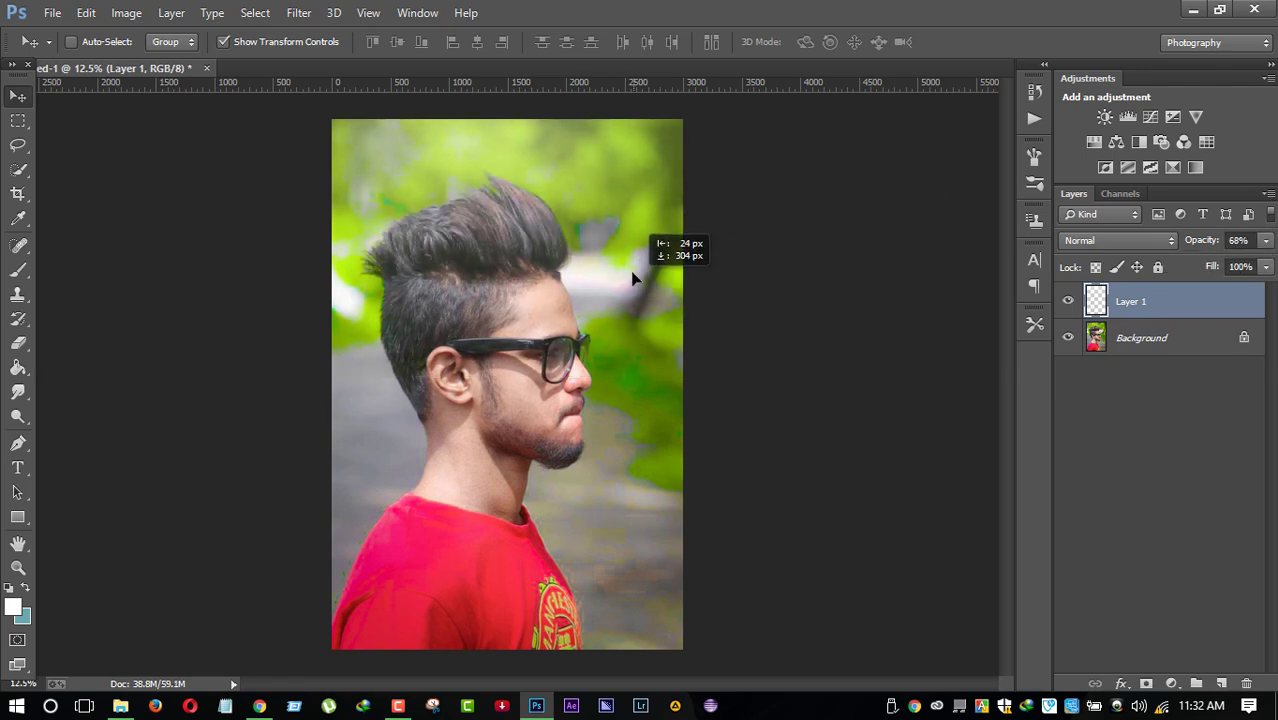
pyautogui.moveTo(640, 258); pyautogui.dragTo(638, 243)
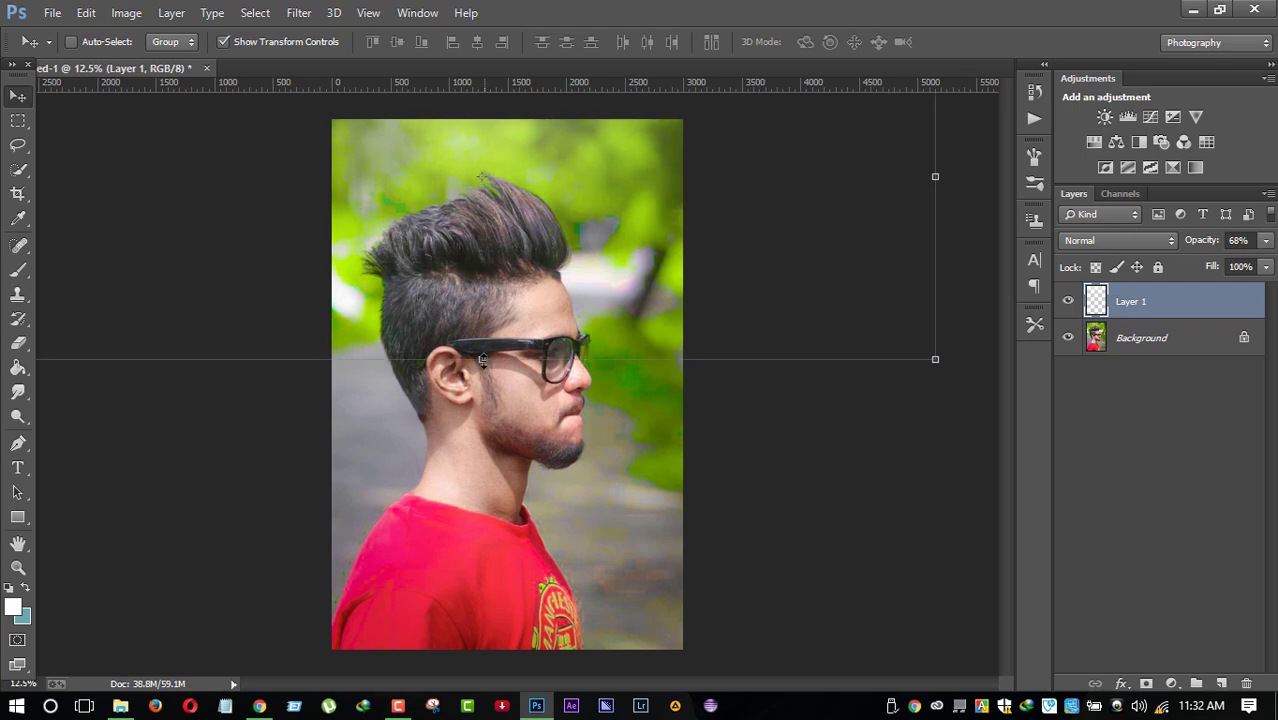
pyautogui.moveTo(481, 359)
pyautogui.mouseDown()
pyautogui.moveTo(479, 606)
pyautogui.moveTo(476, 563)
pyautogui.moveTo(575, 287)
pyautogui.moveTo(561, 402)
pyautogui.mouseUp()
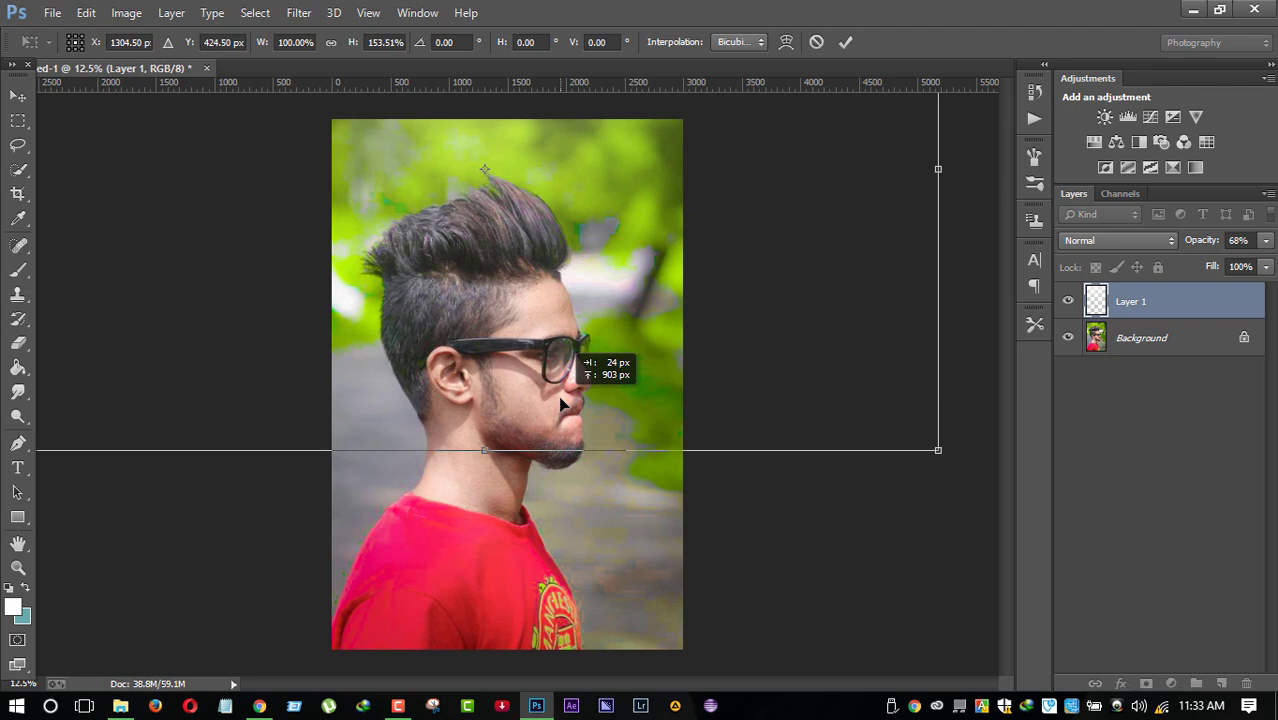
pyautogui.click(845, 41)
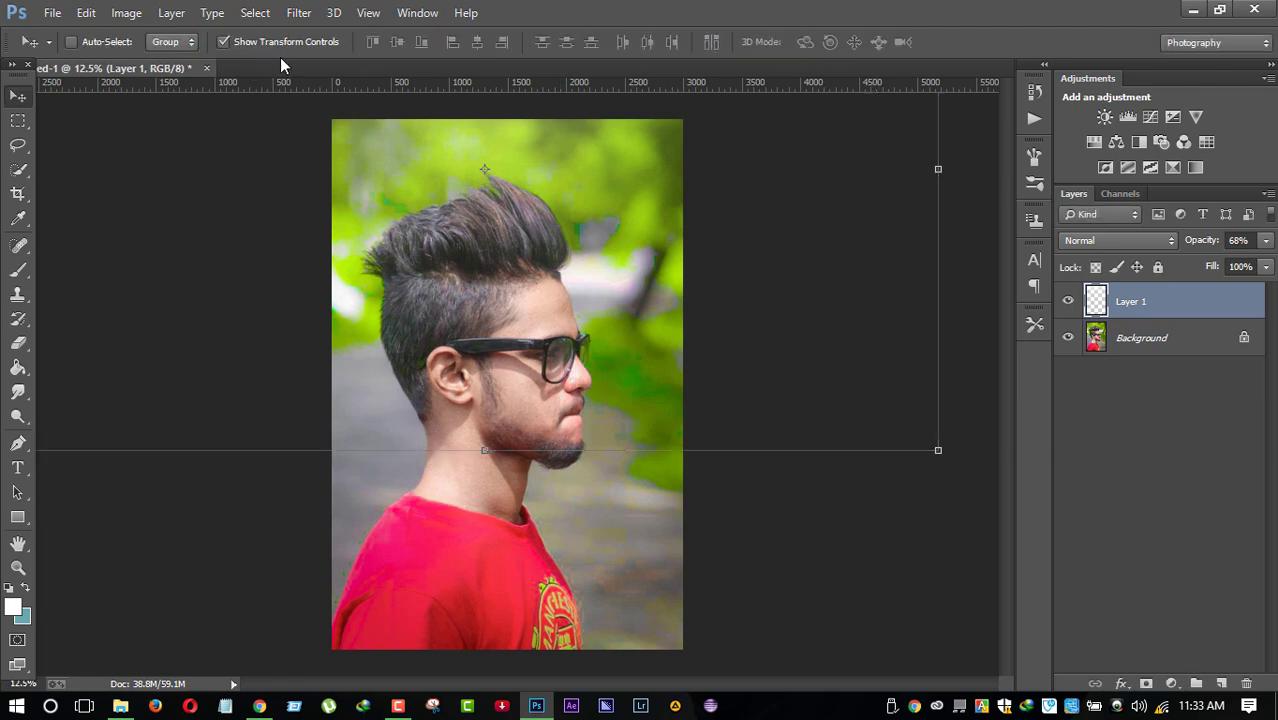
pyautogui.hotkey('ctrl', '-')
pyautogui.click(86, 12)
# Step: Paint a soft red glow on a new Layer 2 set to Screen blending
pyautogui.click(130, 48)
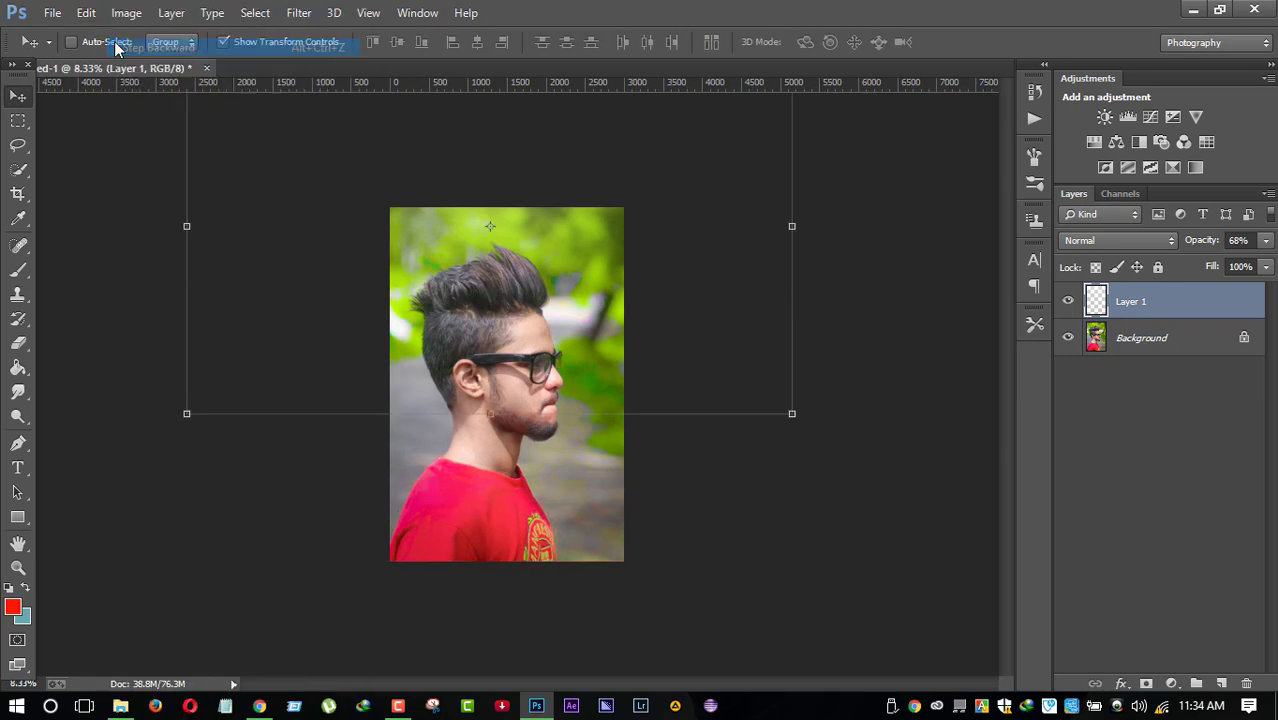
pyautogui.click(1221, 683)
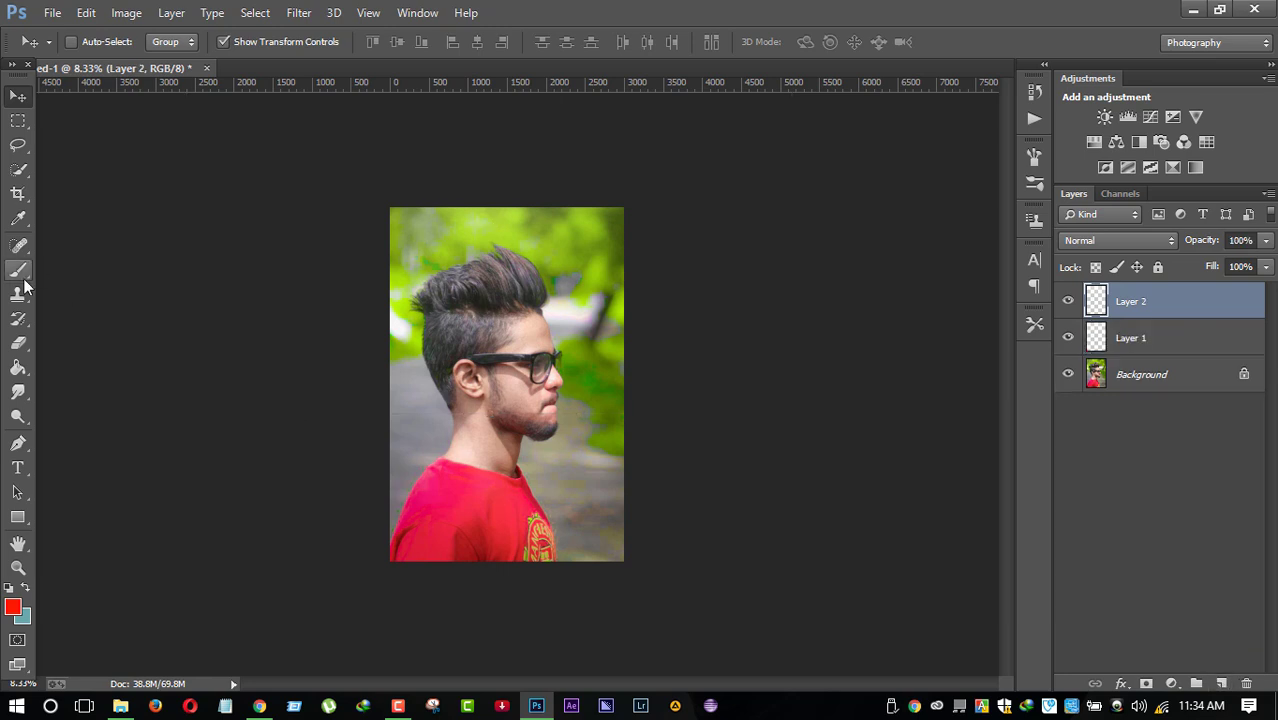
pyautogui.click(18, 270)
pyautogui.moveTo(571, 514); pyautogui.dragTo(585, 514)
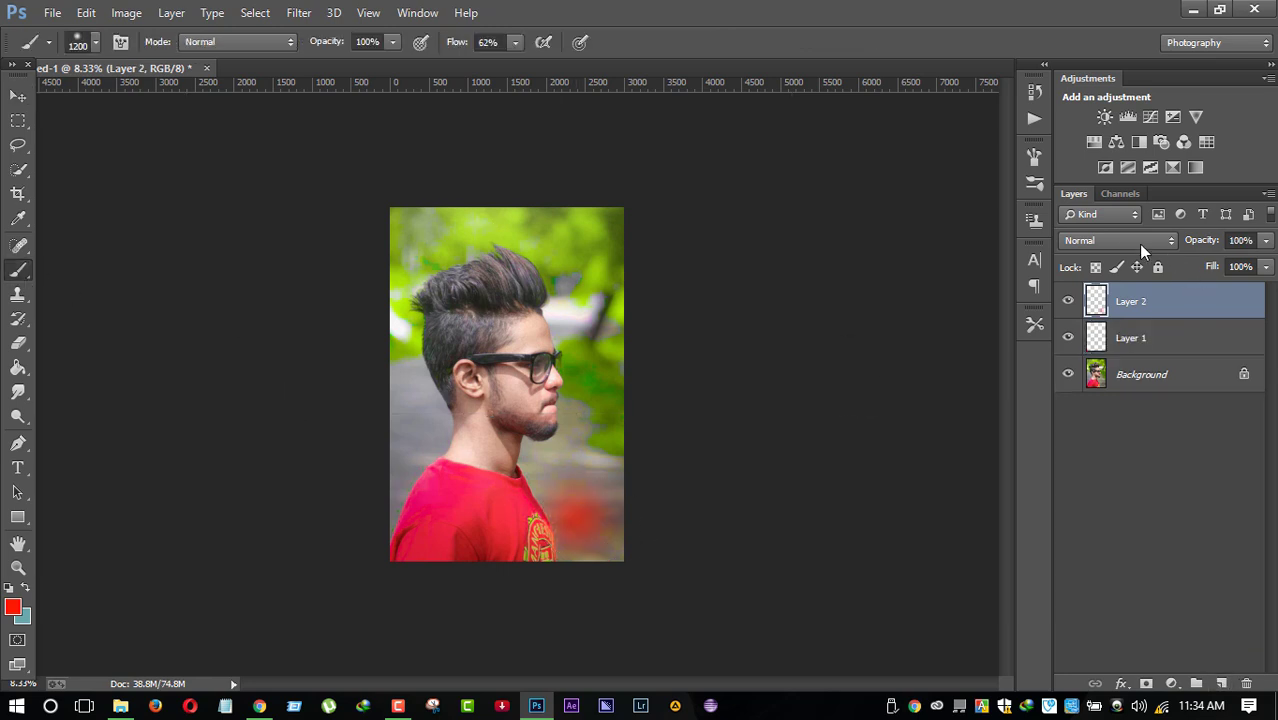
pyautogui.click(1138, 244)
pyautogui.click(1095, 156)
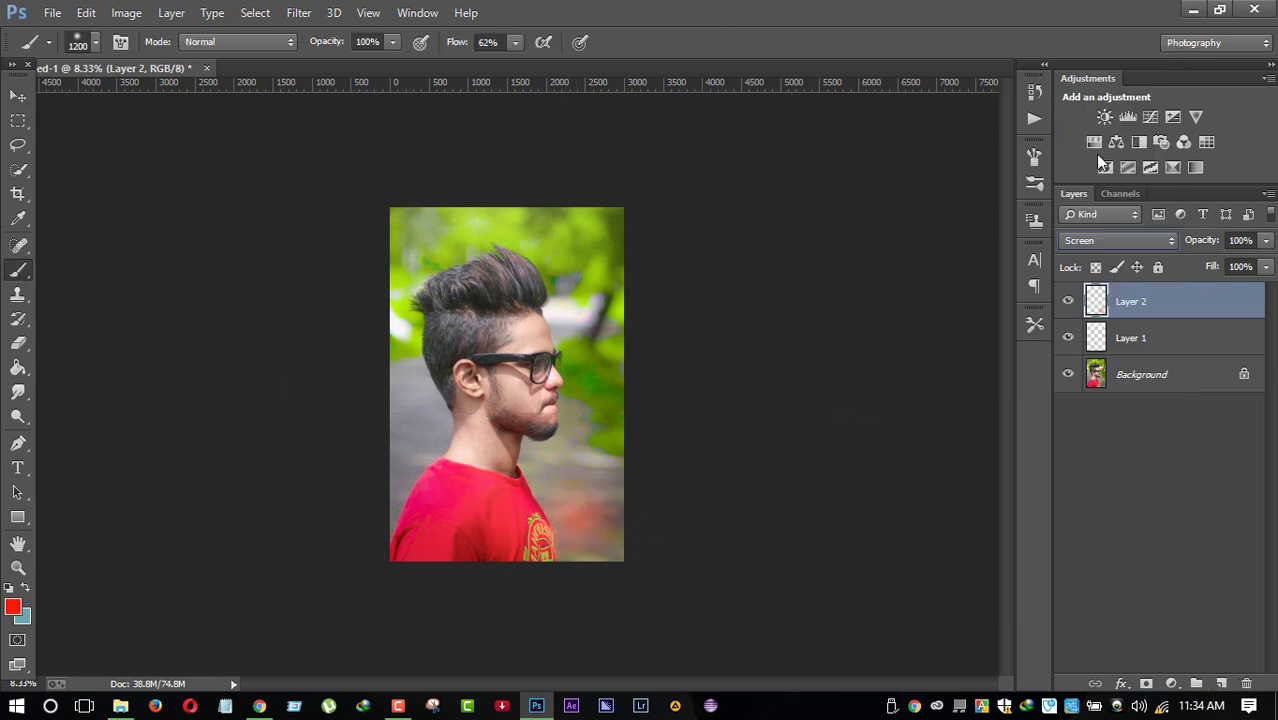
# Step: Enlarge the red glow to about 343% and position it over the lower right
pyautogui.click(15, 97)
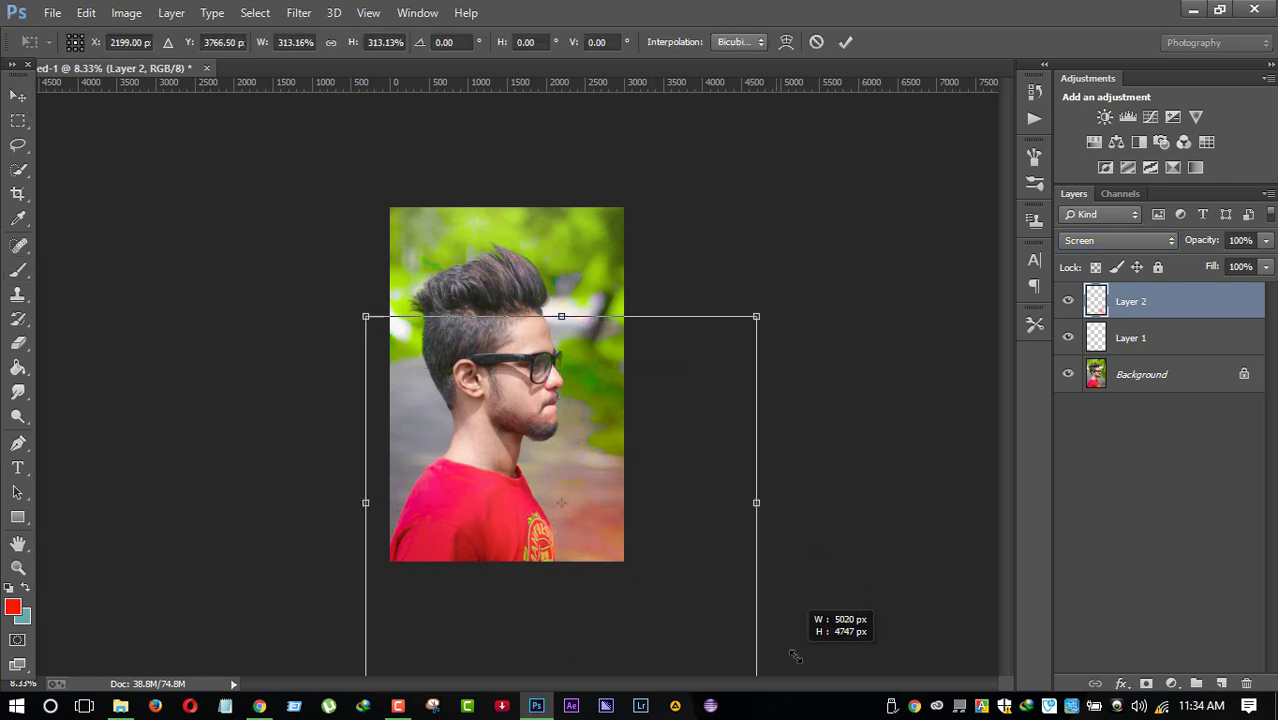
pyautogui.moveTo(621, 563); pyautogui.dragTo(770, 700)
pyautogui.moveTo(726, 594)
pyautogui.mouseDown()
pyautogui.moveTo(695, 577)
pyautogui.moveTo(716, 579)
pyautogui.mouseUp()
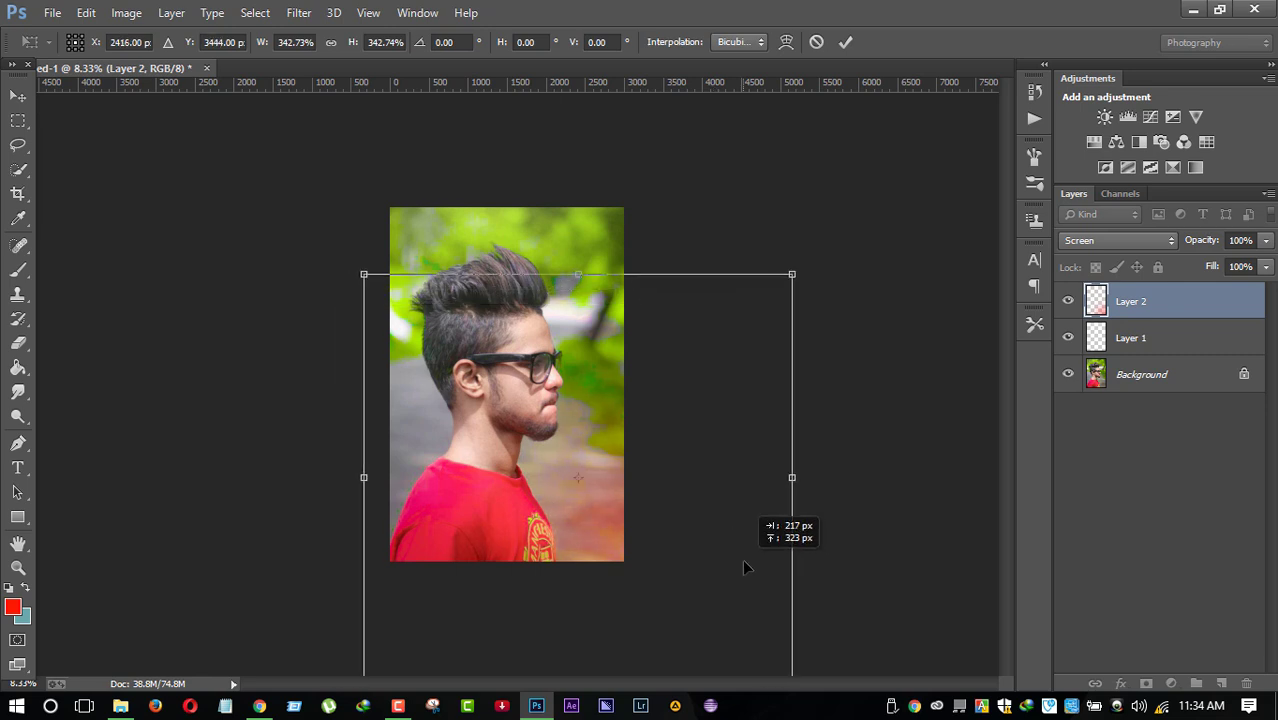
pyautogui.moveTo(716, 579); pyautogui.dragTo(734, 565)
pyautogui.click(845, 42)
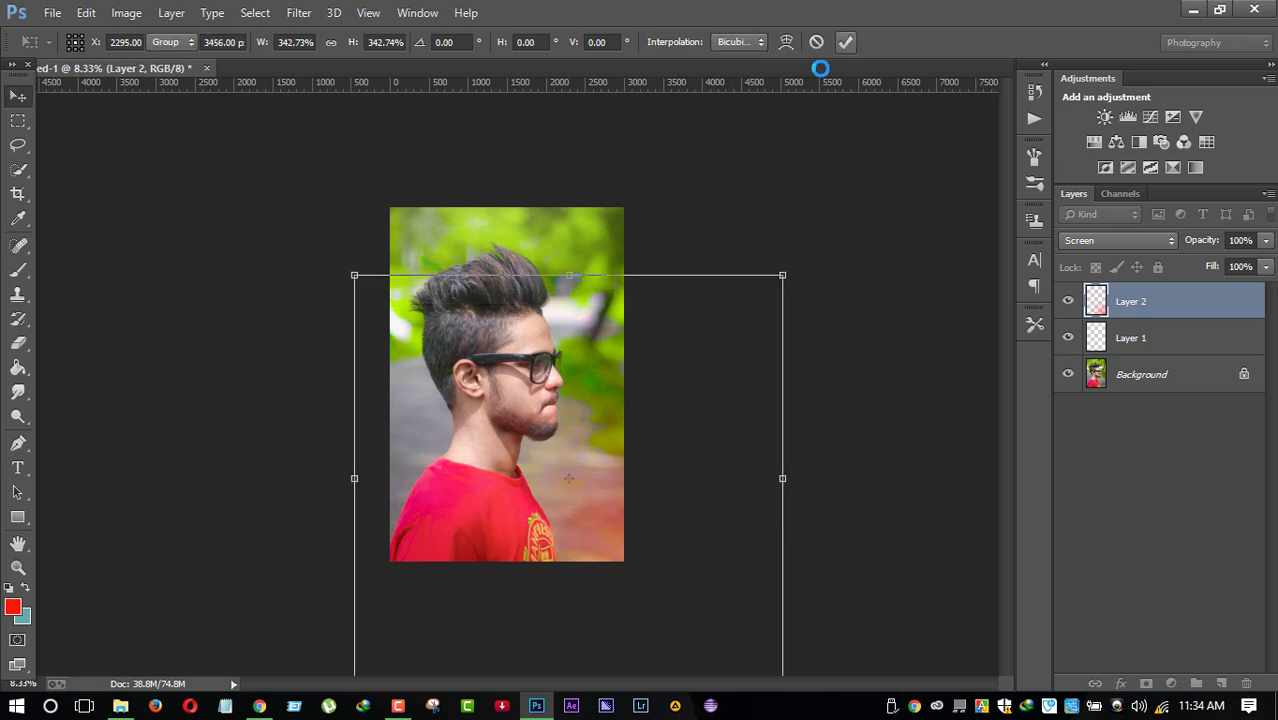
# Step: Shift the red glow slightly and lower Layer 2's opacity to 86%
pyautogui.hotkey('ctrl', '+')
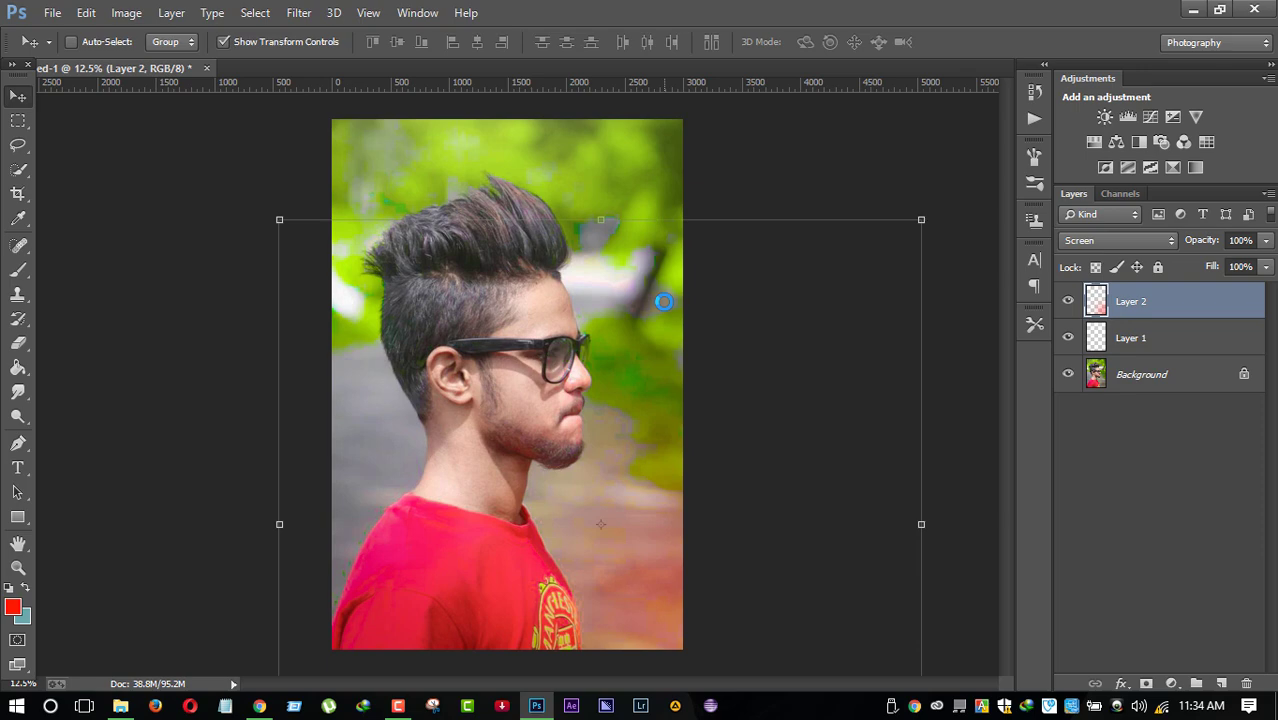
pyautogui.moveTo(630, 520); pyautogui.dragTo(652, 523)
pyautogui.click(222, 44)
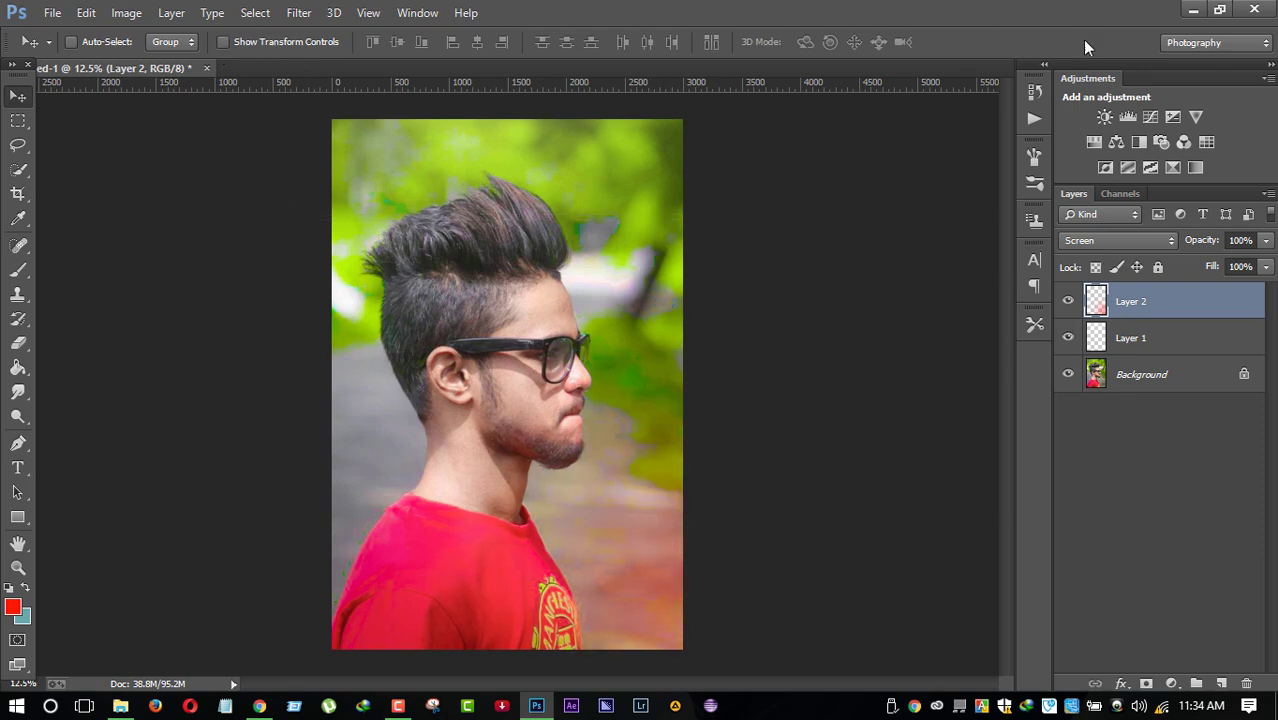
pyautogui.moveTo(1266, 238); pyautogui.dragTo(1245, 266)
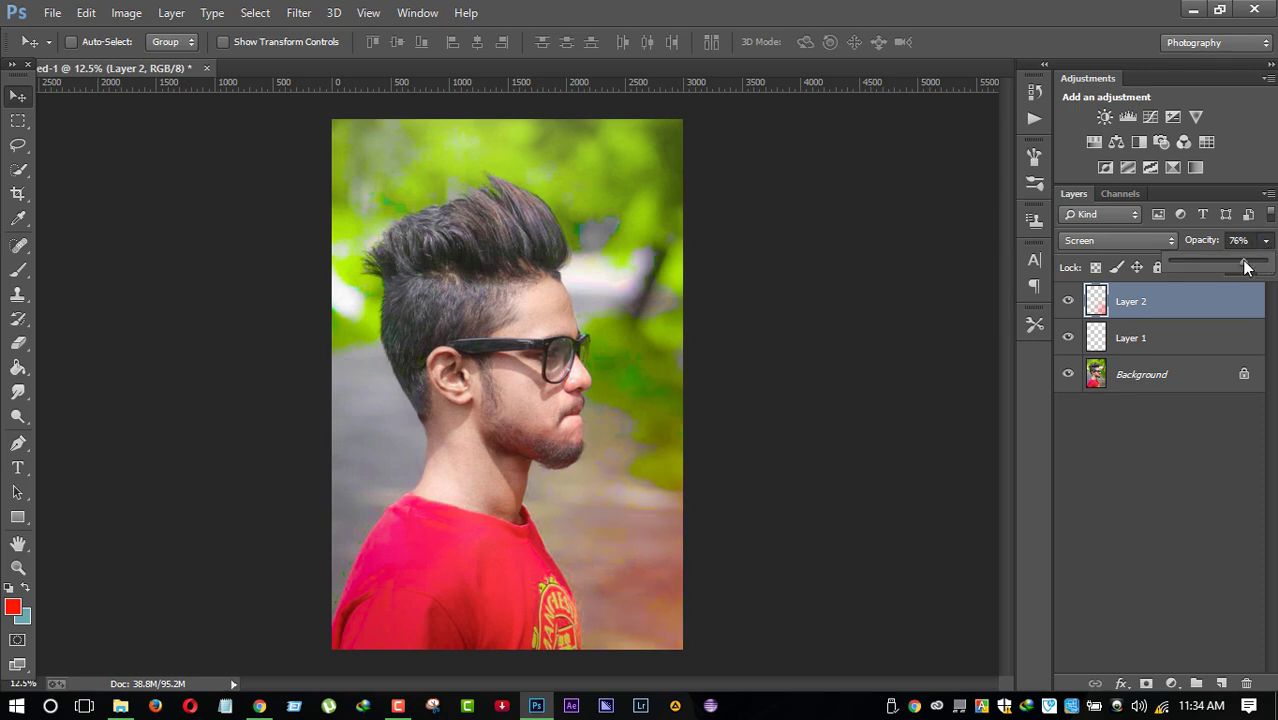
pyautogui.click(1193, 340)
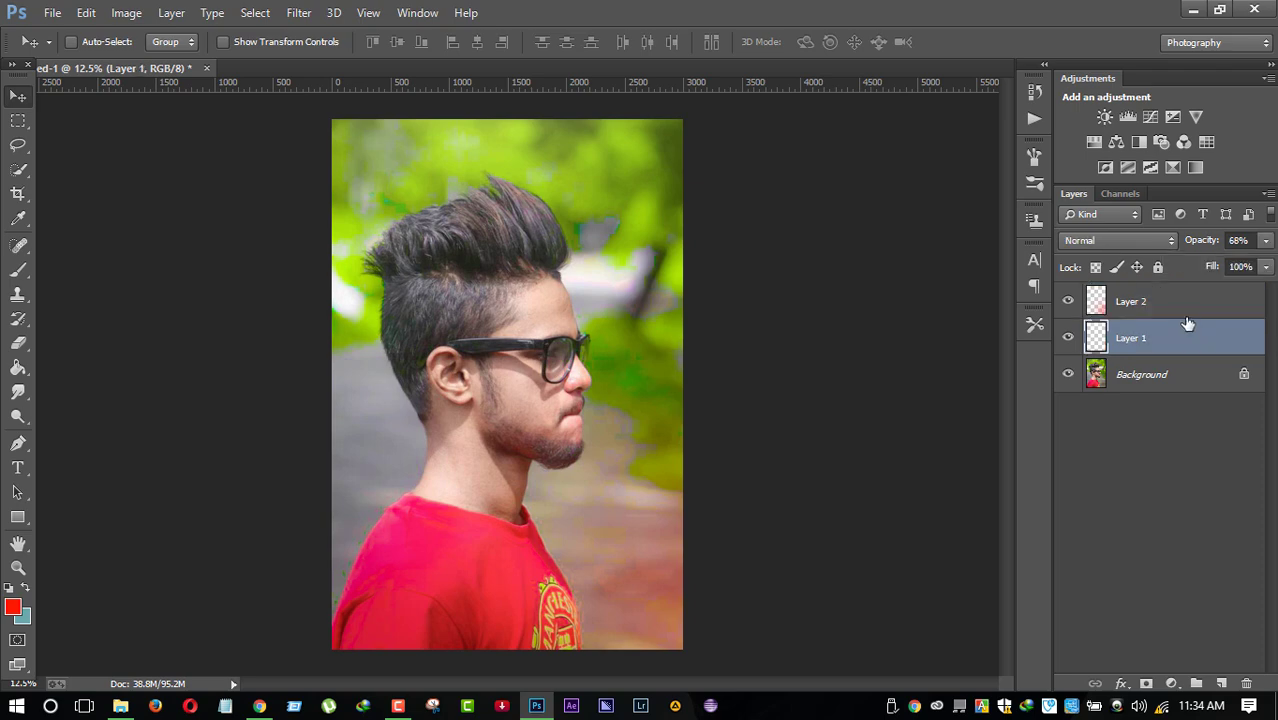
pyautogui.click(1183, 304)
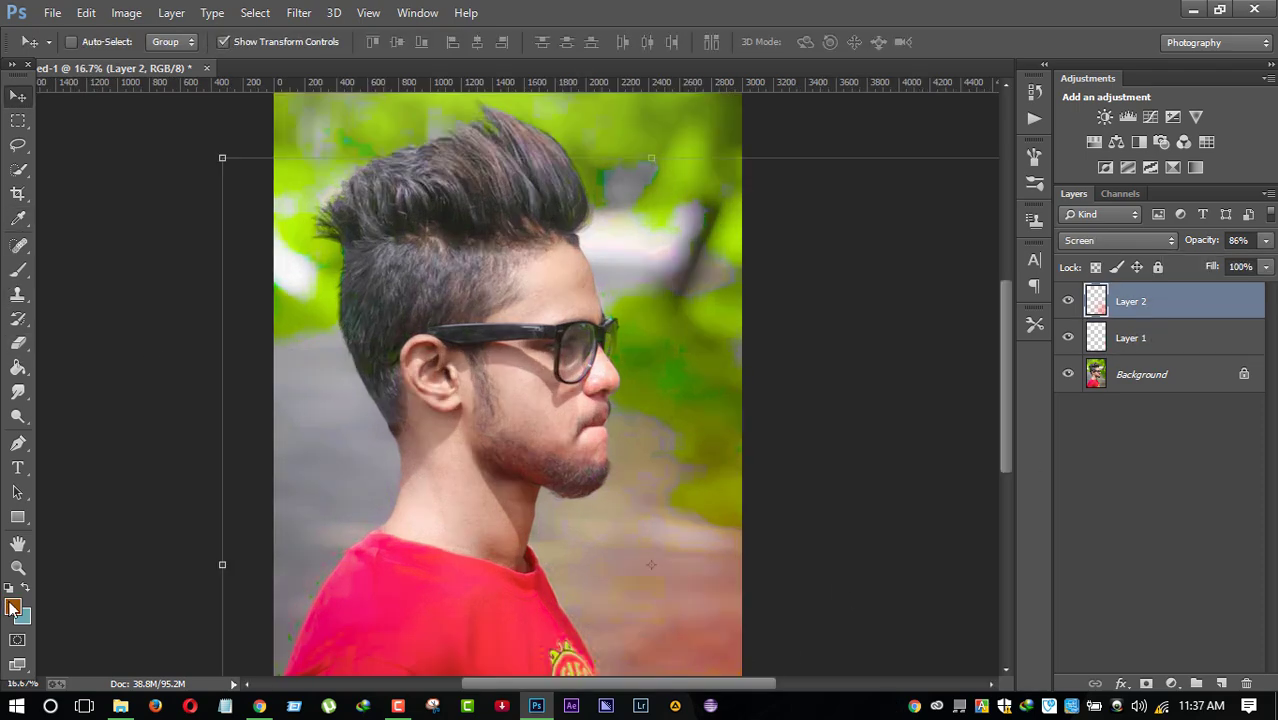
# Step: Pick an orange-brown foreground colour and add Layer 3 in Overlay mode
pyautogui.moveTo(1012, 210)
pyautogui.mouseDown()
pyautogui.moveTo(1004, 189)
pyautogui.moveTo(995, 202)
pyautogui.mouseUp()
pyautogui.click(1196, 116)
pyautogui.click(18, 270)
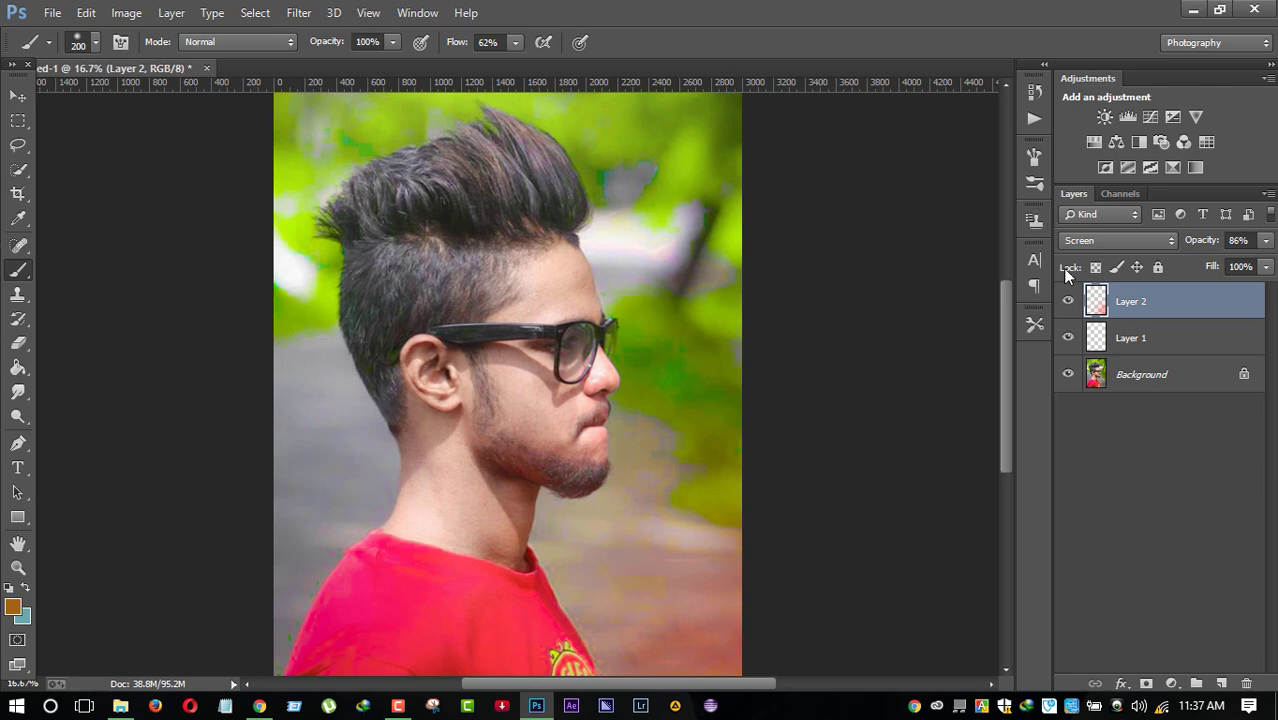
pyautogui.click(1222, 683)
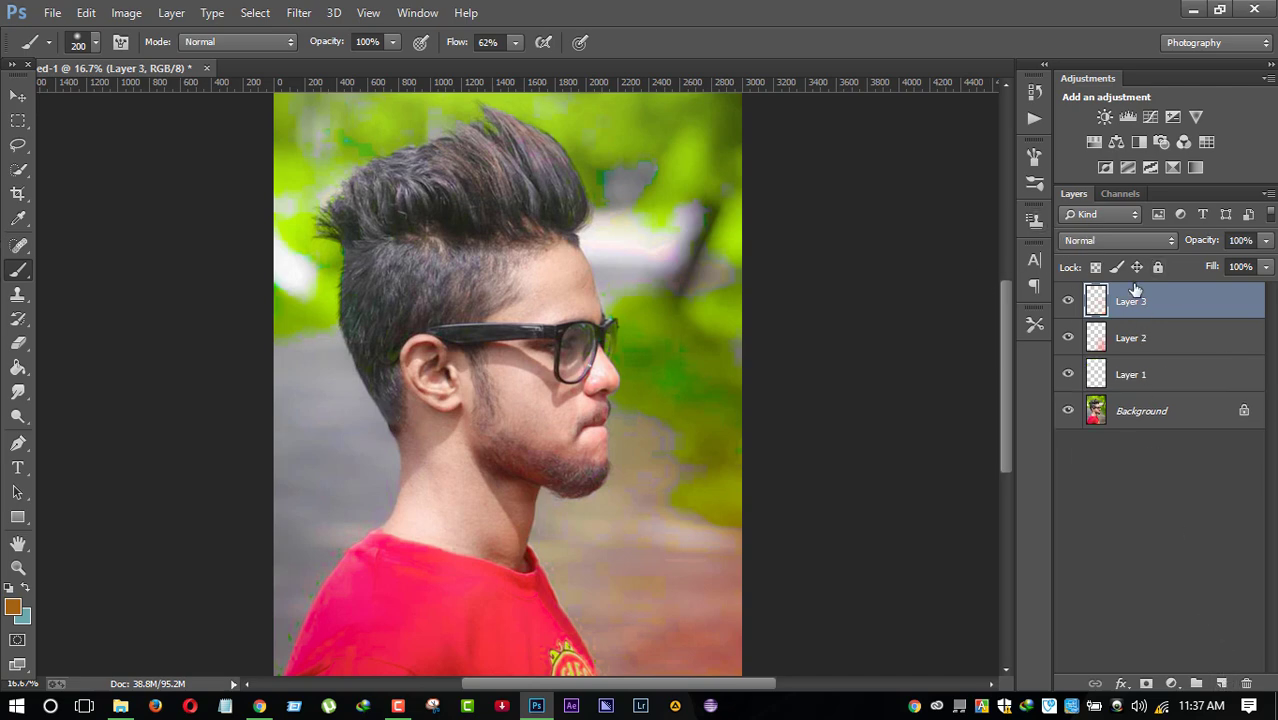
pyautogui.click(1117, 248)
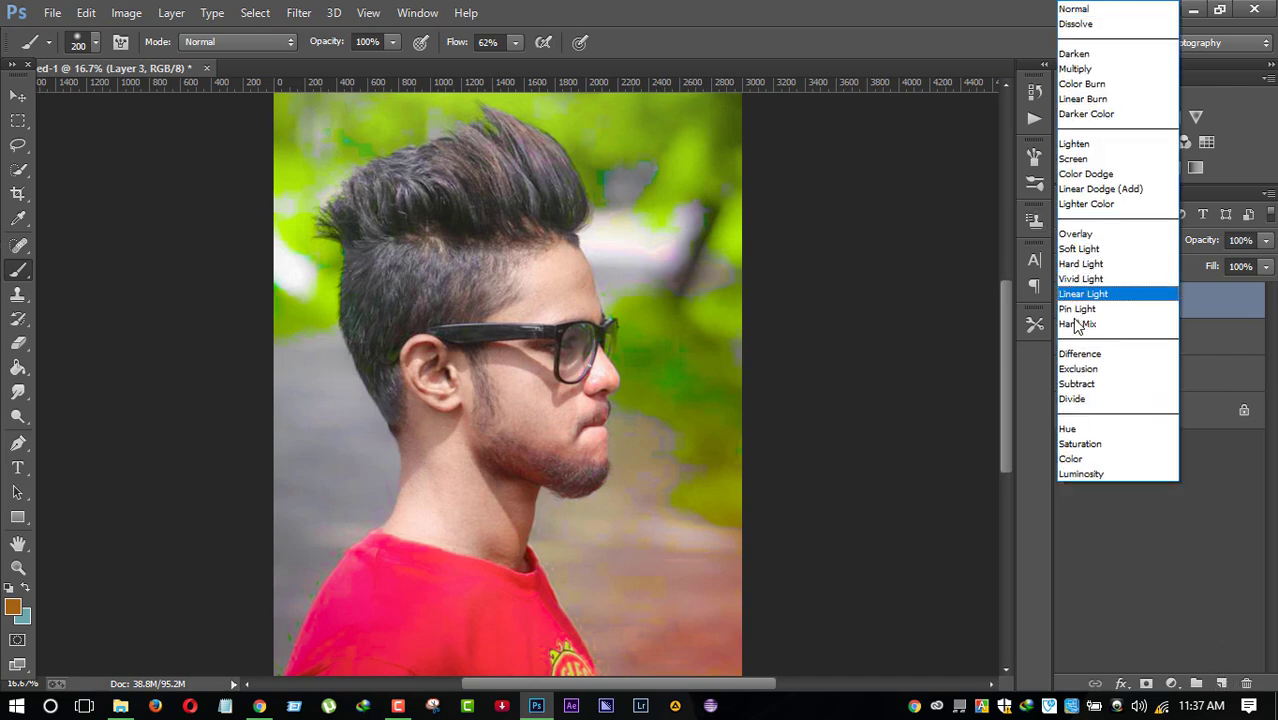
pyautogui.click(1088, 240)
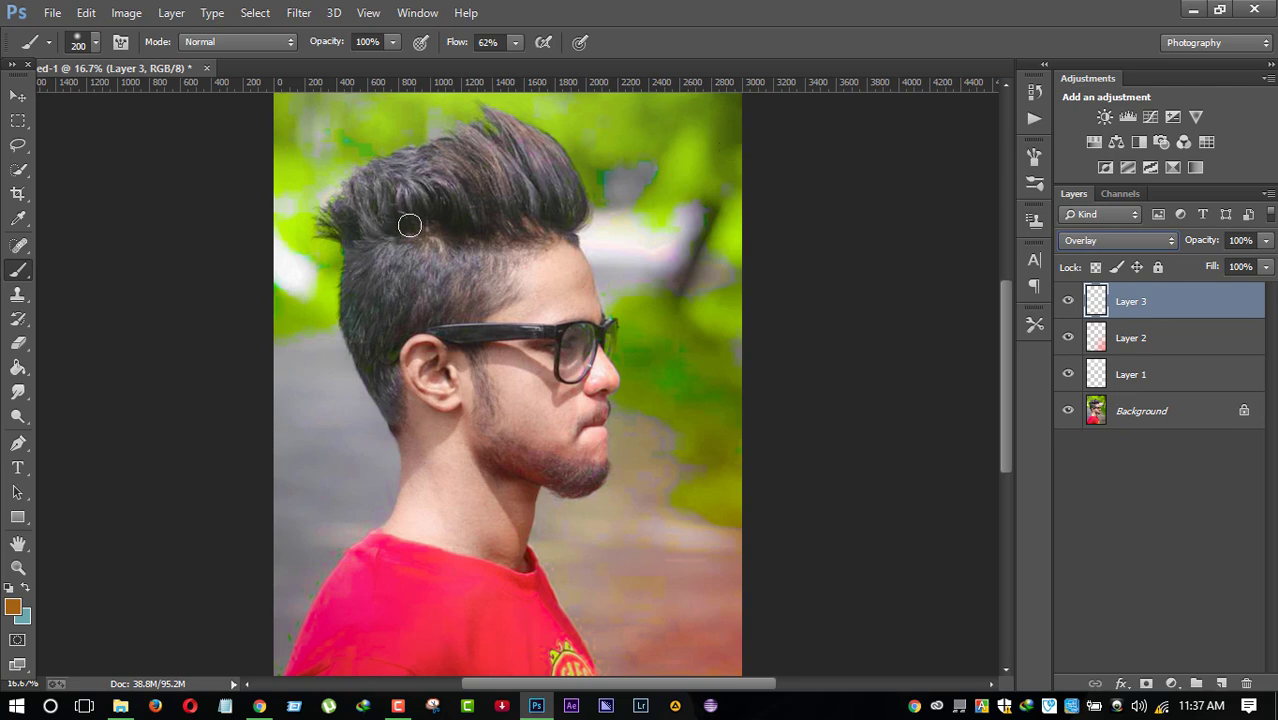
# Step: Paint orange across the top of the hair and set Layer 3 to 69% opacity
pyautogui.moveTo(412, 225); pyautogui.dragTo(382, 178)
pyautogui.moveTo(445, 217); pyautogui.dragTo(415, 178)
pyautogui.moveTo(505, 216); pyautogui.dragTo(442, 148)
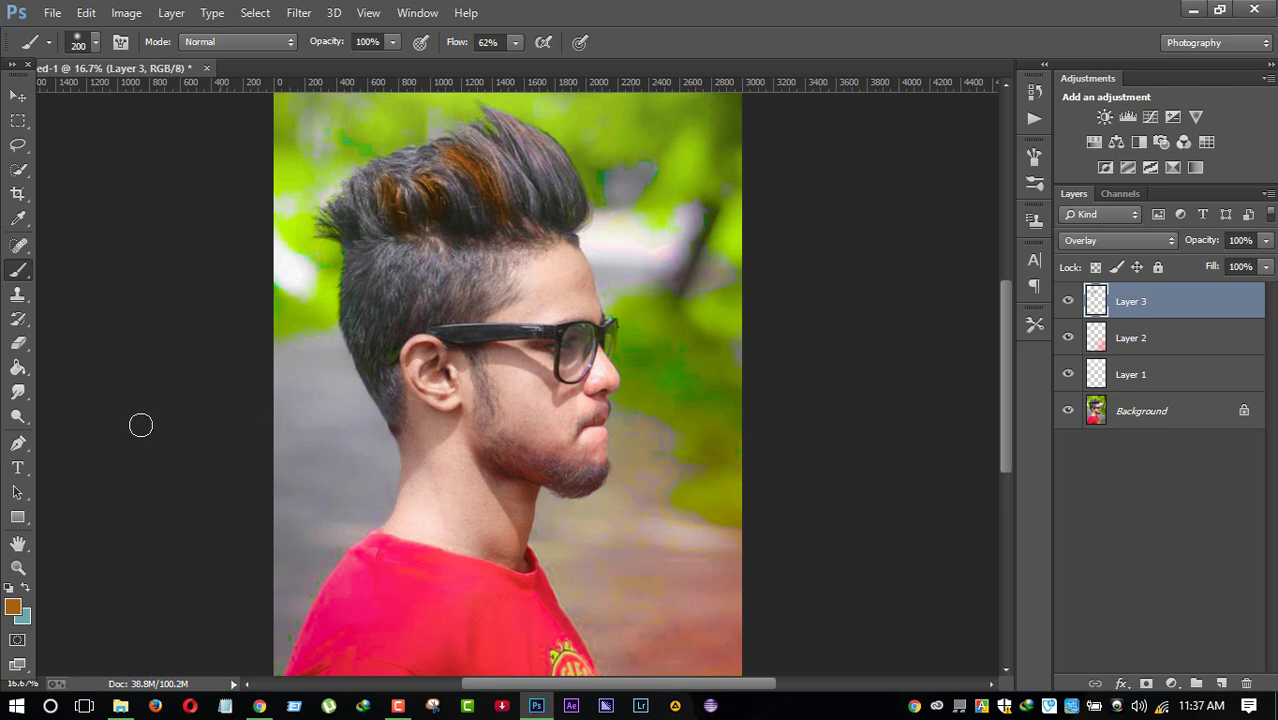
pyautogui.moveTo(1262, 250); pyautogui.dragTo(1237, 264)
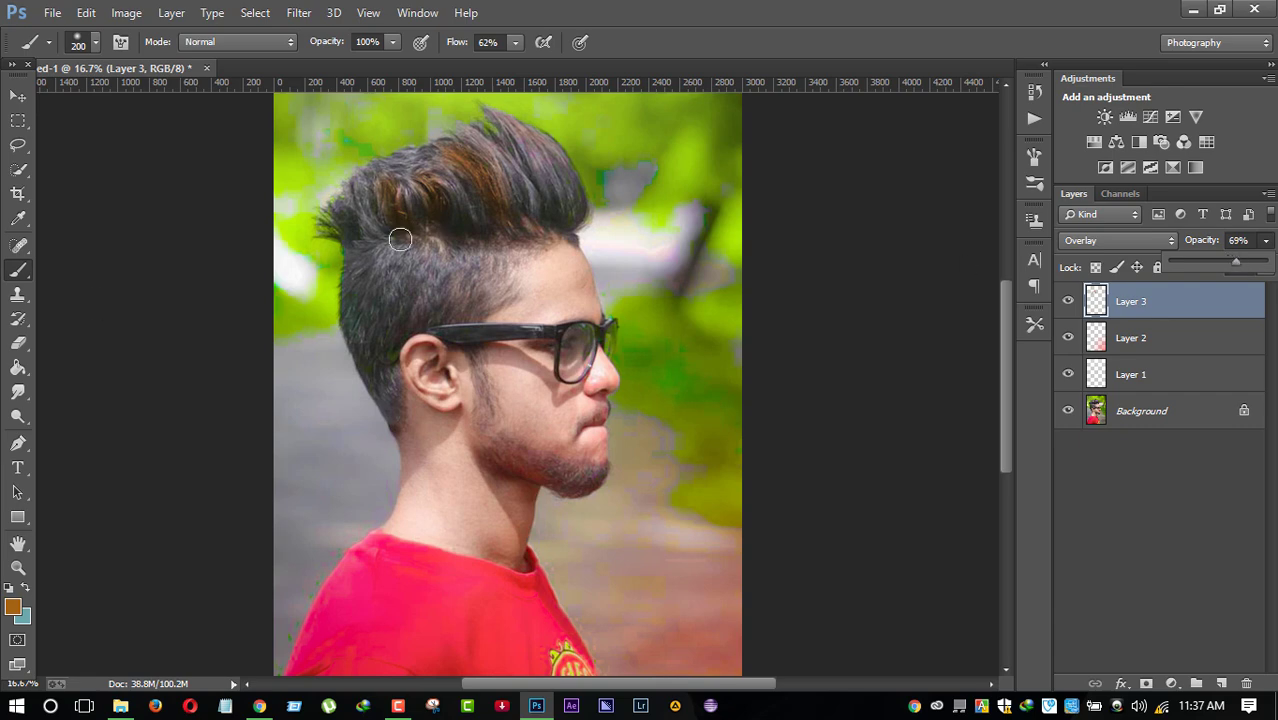
pyautogui.click(22, 612)
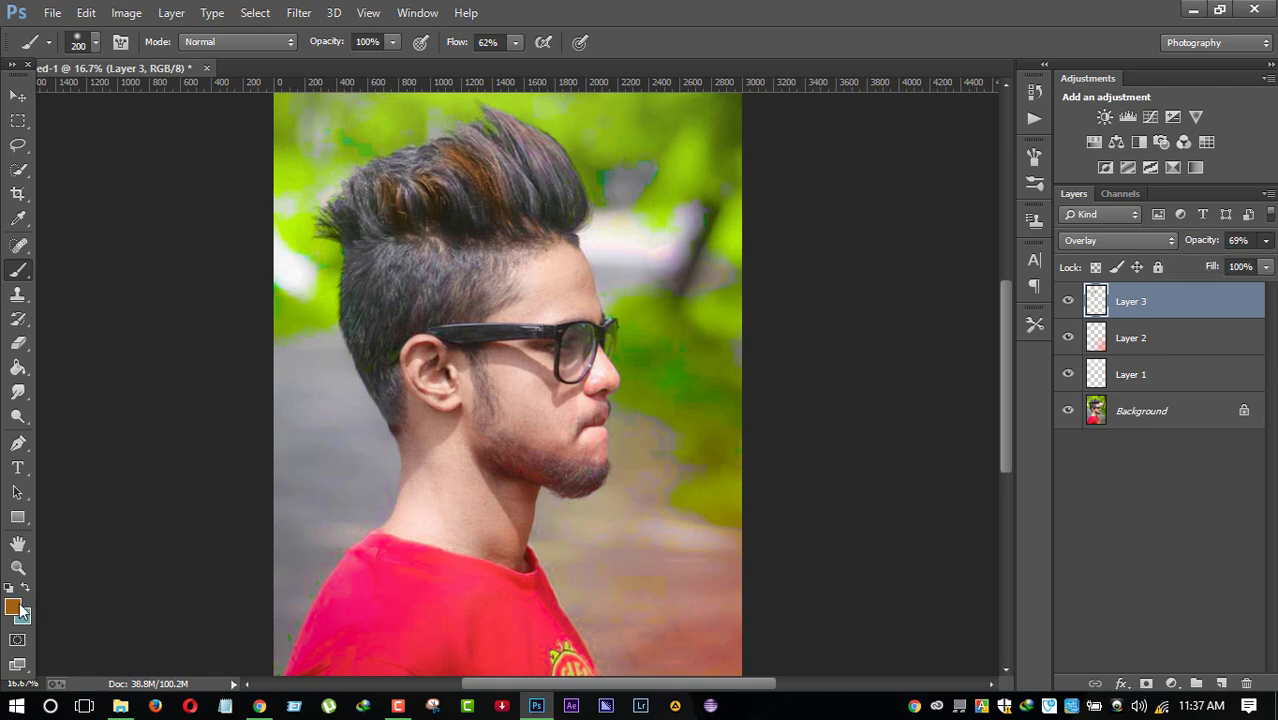
pyautogui.click(16, 606)
# Step: Choose a bright blue foreground, add Layer 4 and enlarge the brush to 250
pyautogui.moveTo(1037, 288); pyautogui.dragTo(1042, 231)
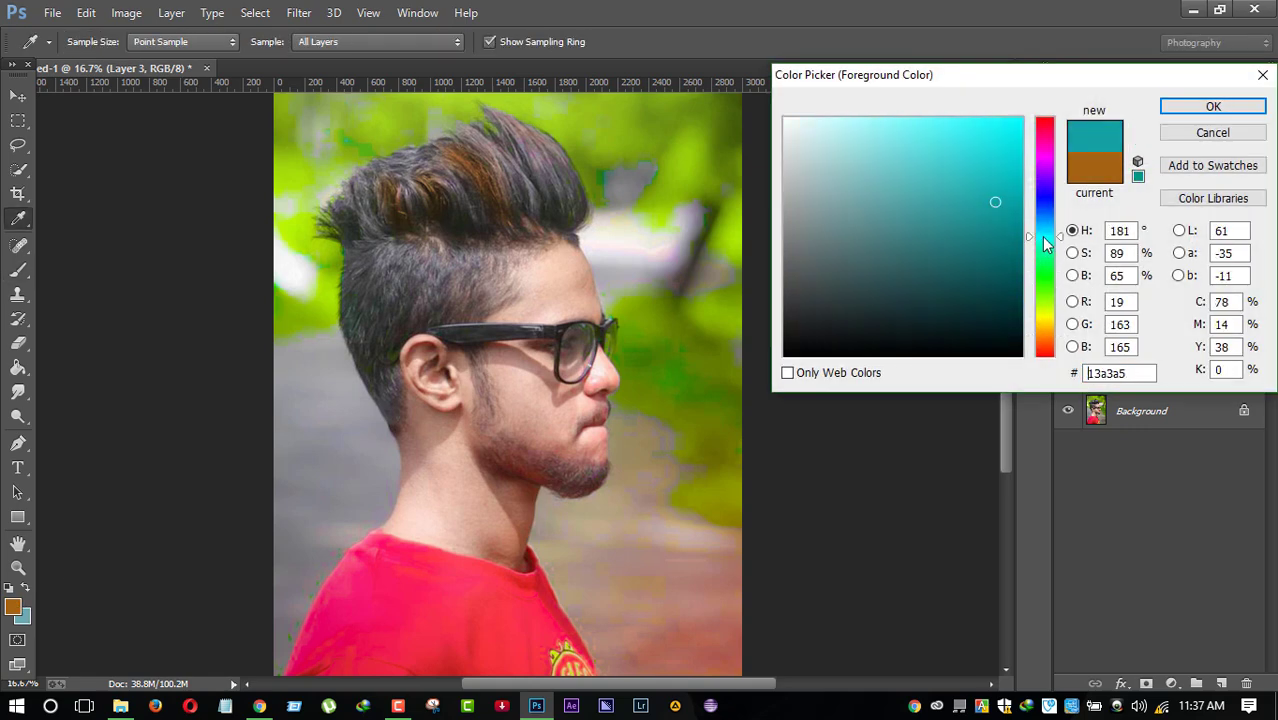
pyautogui.click(1022, 170)
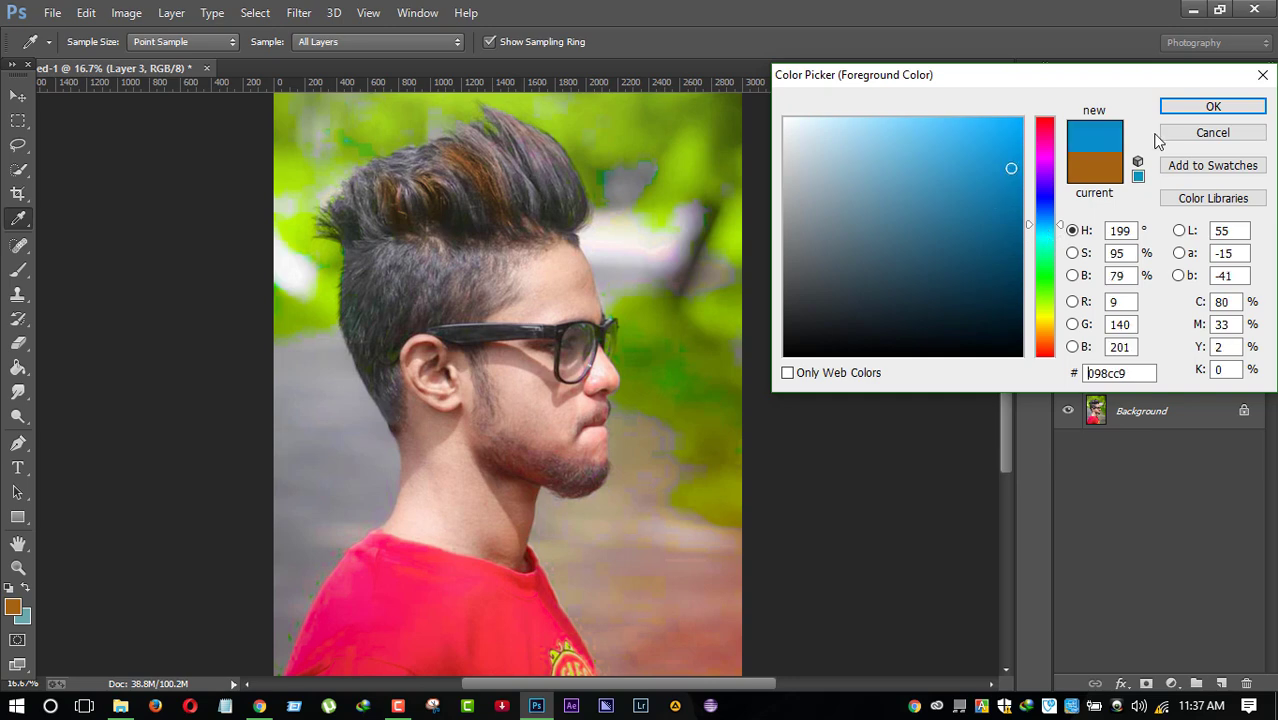
pyautogui.click(1213, 106)
pyautogui.click(1220, 682)
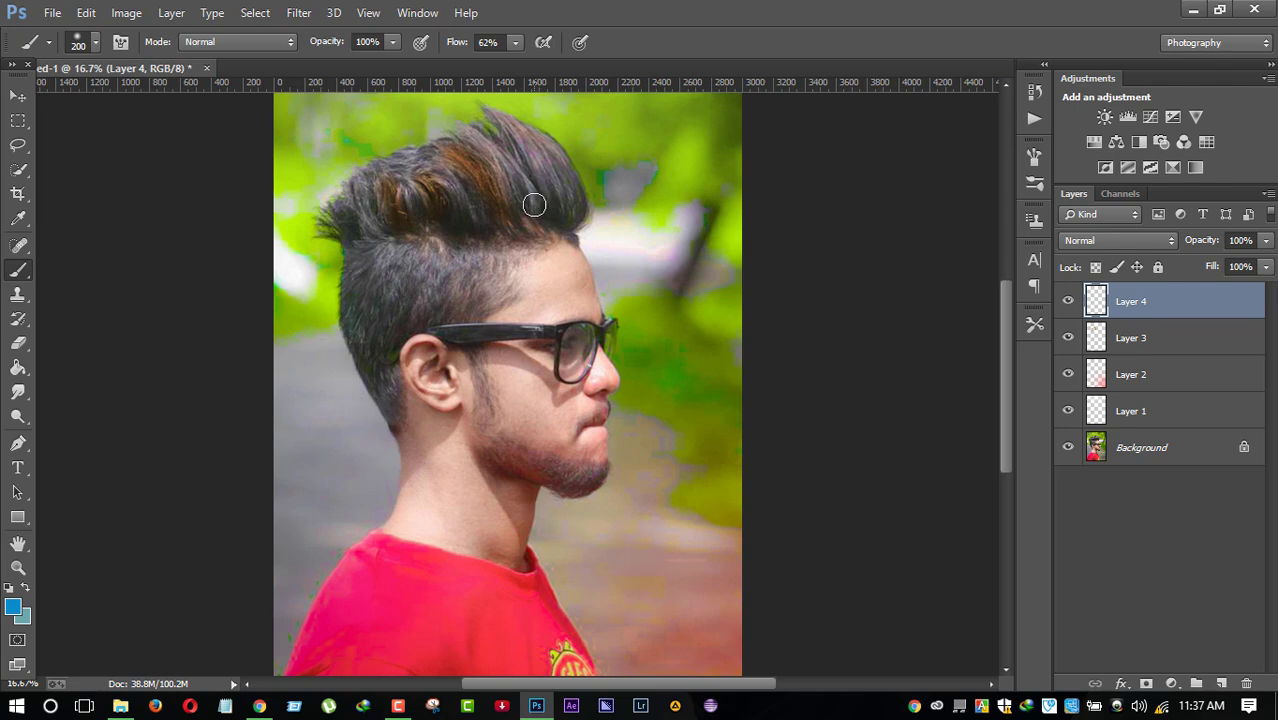
pyautogui.press(']')
# Step: Paint a blue streak on the front hair spike, set Overlay mode and about 63% opacity
pyautogui.moveTo(540, 205); pyautogui.dragTo(528, 143)
pyautogui.click(1140, 240)
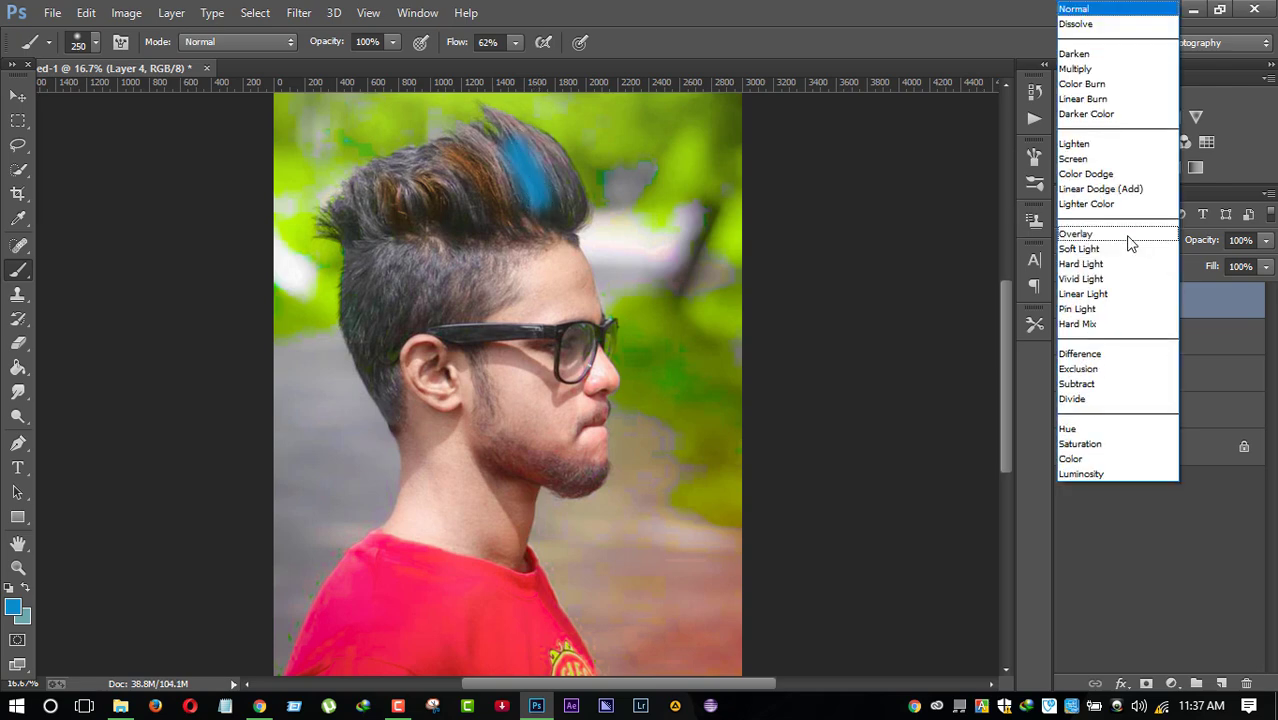
pyautogui.click(1088, 234)
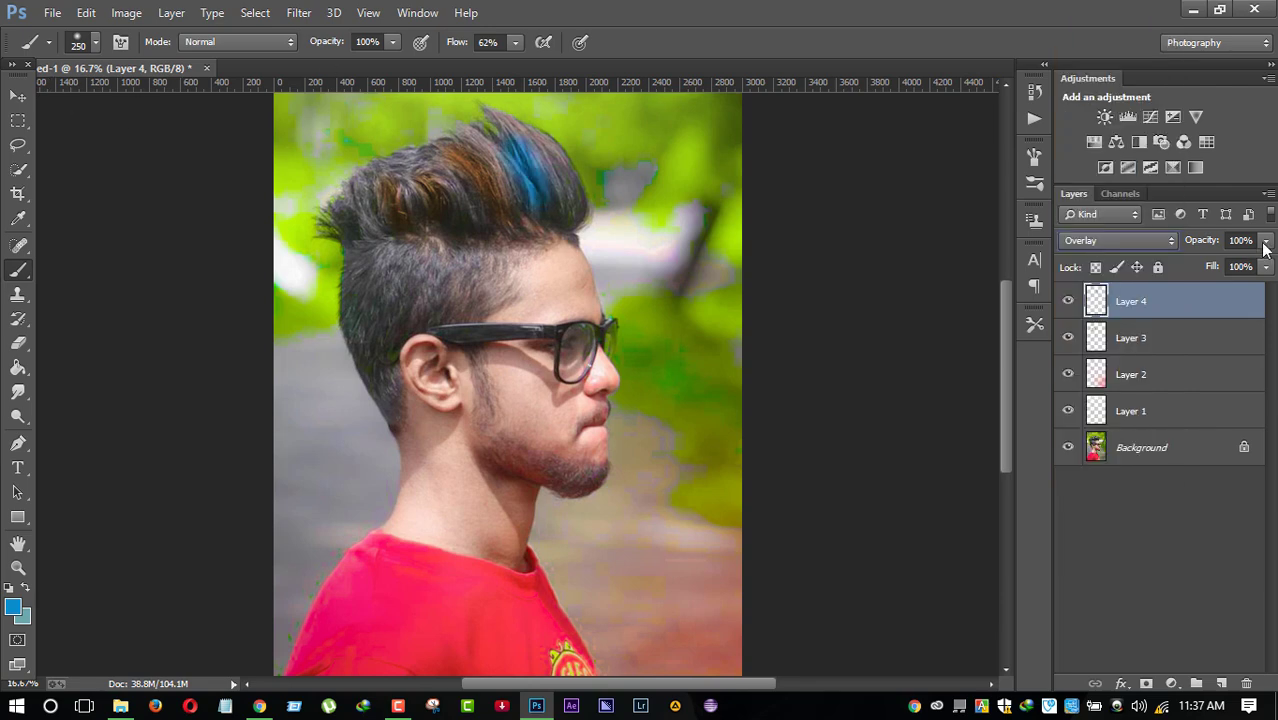
pyautogui.moveTo(1265, 244); pyautogui.dragTo(1237, 265)
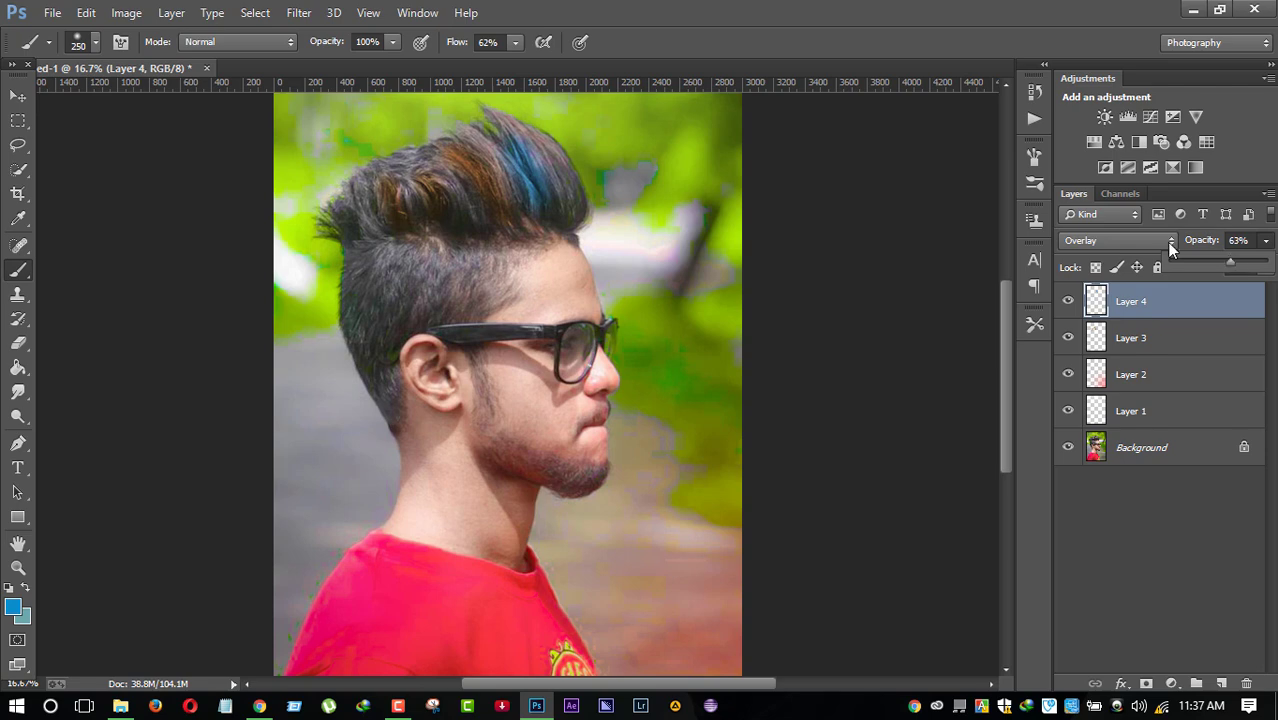
pyautogui.click(506, 144)
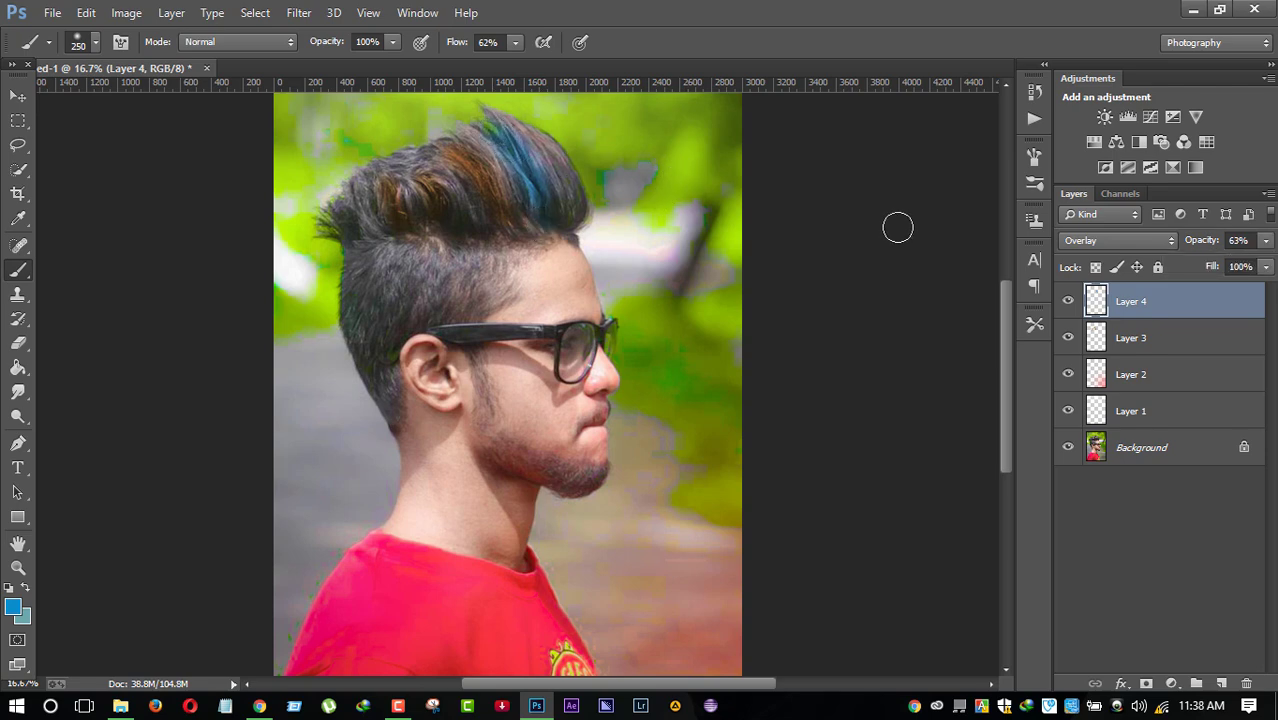
pyautogui.click(1266, 242)
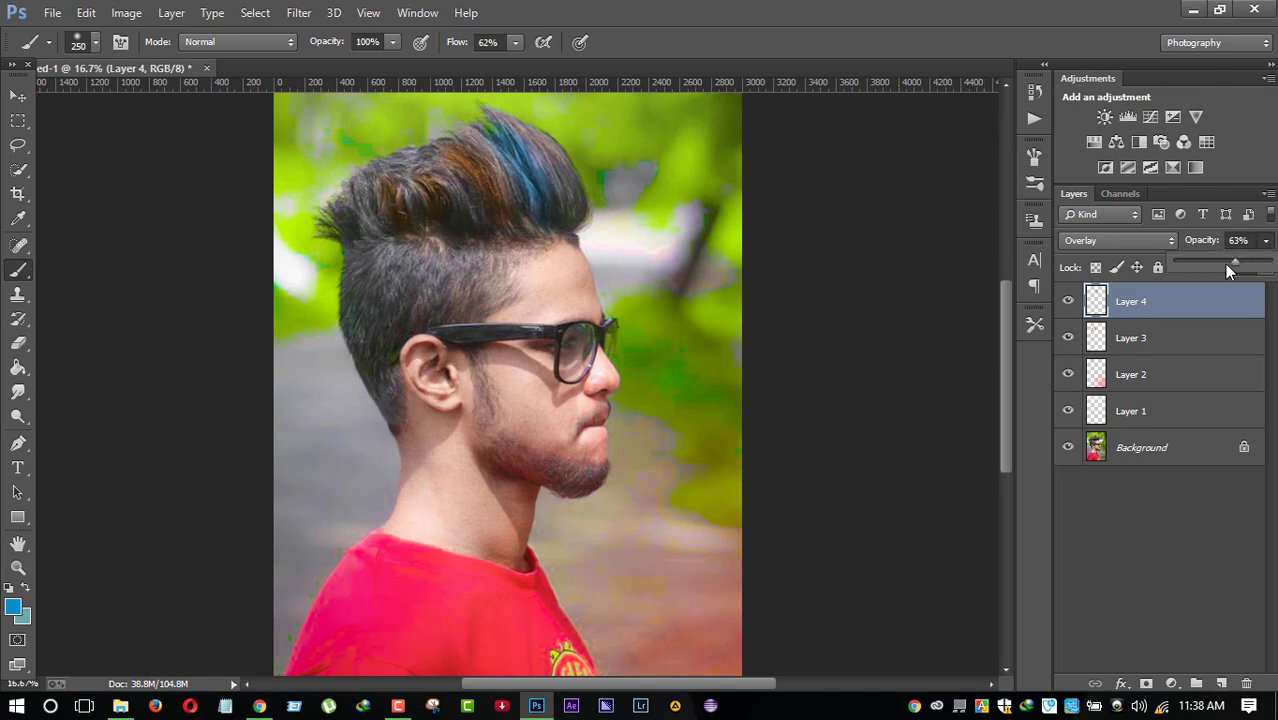